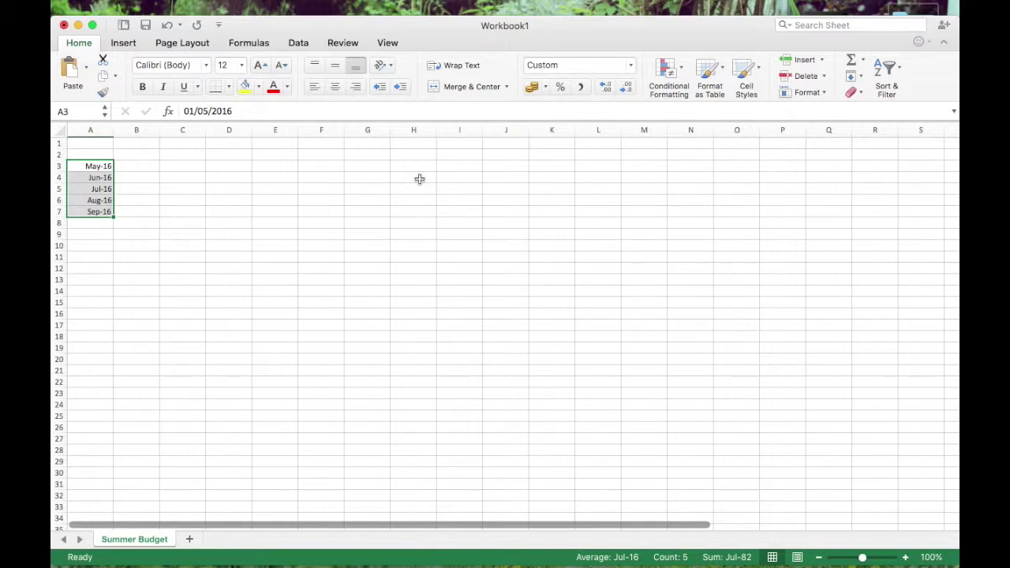
# Enter the column headings Salary, Tuition and Internet Sales in cells B2 to D2
pyautogui.click(136, 154)
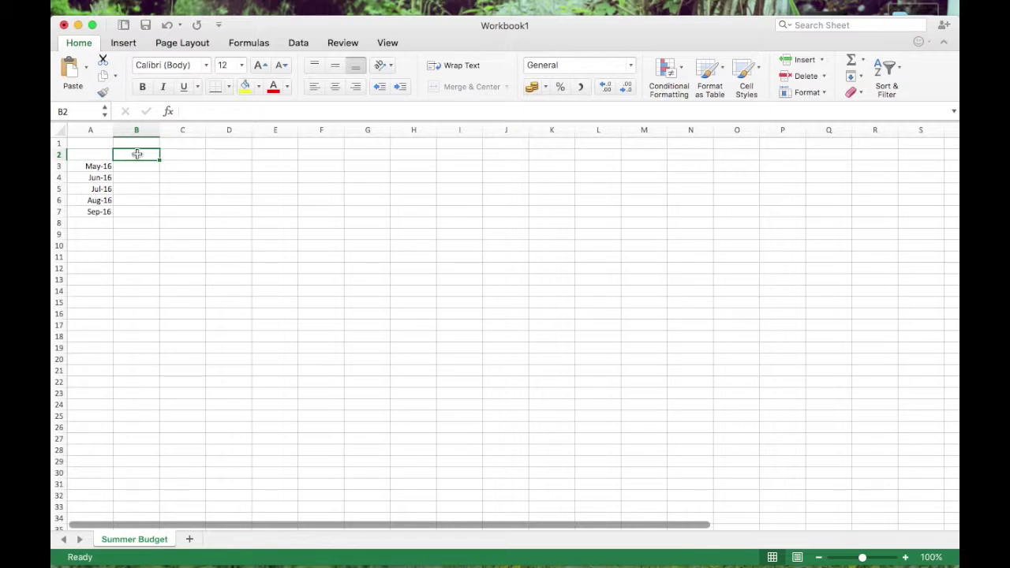
pyautogui.write('Salary')
pyautogui.press('Tab')
pyautogui.write('Tuition')
pyautogui.press('Tab')
pyautogui.write('Internet Sales')
pyautogui.press('Tab')
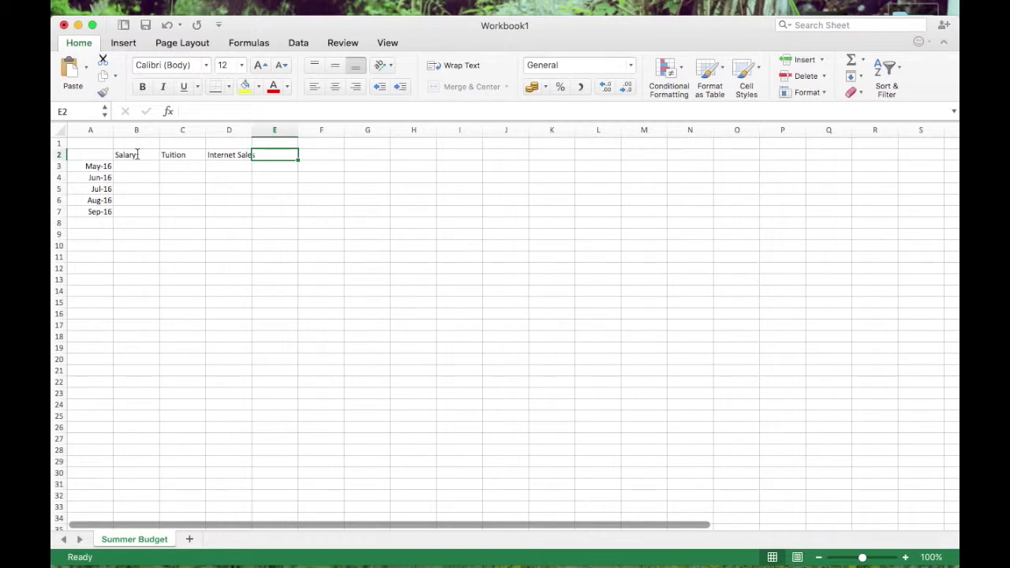
pyautogui.press('Tab')
pyautogui.press('Tab')
pyautogui.press('Tab')
pyautogui.press('Tab')
pyautogui.press('Left')
pyautogui.press('Left')
pyautogui.press('Left')
pyautogui.press('Left')
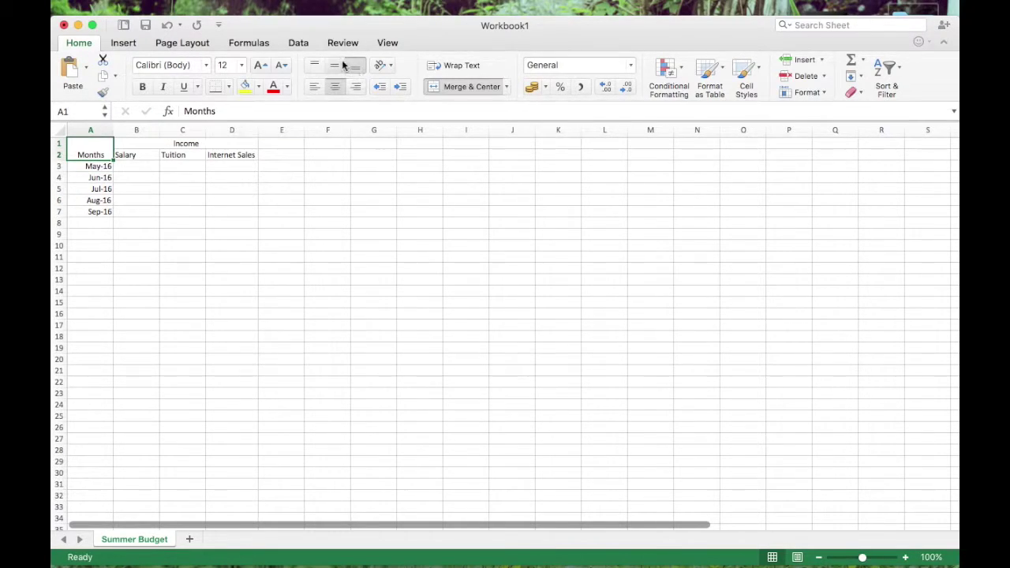
# Vertically centre the Months heading in its merged cell
pyautogui.click(337, 68)
# Enter the expense headings Rent, Gas, Electric, Water, Broadband and Council Tax in cells F2 to K2
pyautogui.click(319, 144)
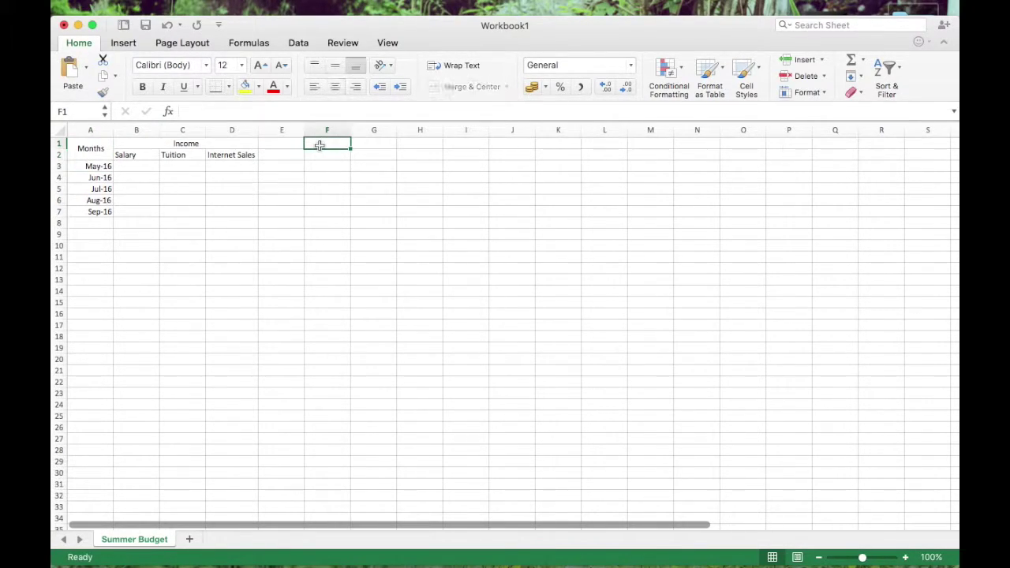
pyautogui.press('Return')
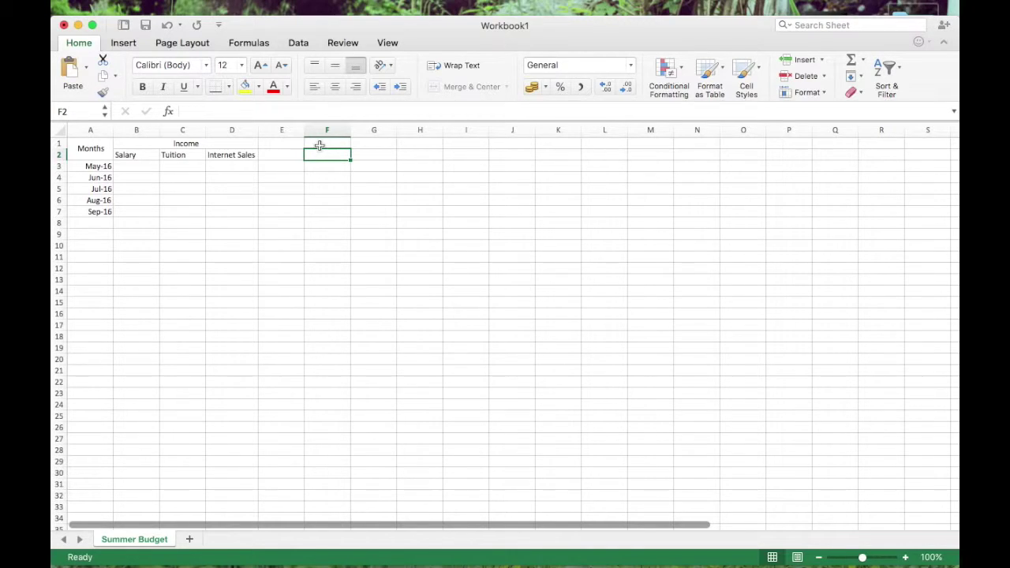
pyautogui.write('Rent')
pyautogui.press('Tab')
pyautogui.write('Gas')
pyautogui.press('Tab')
pyautogui.write('Electric')
pyautogui.press('Tab')
pyautogui.write('Water')
pyautogui.press('Tab')
pyautogui.write('Broadband')
pyautogui.press('Tab')
pyautogui.write('Council Tax')
pyautogui.press('Return')
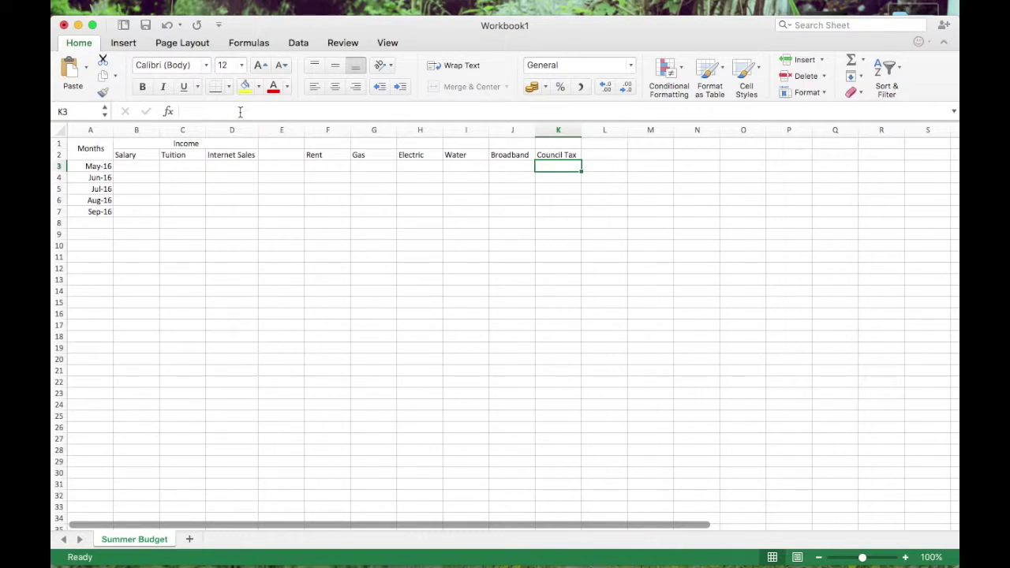
# Add the heading Contact Lenses in L2 and fit column L's width to the text
pyautogui.press('Up')
pyautogui.press('Right')
pyautogui.write('Contan')
pyautogui.press('BackSpace')
pyautogui.write('c')
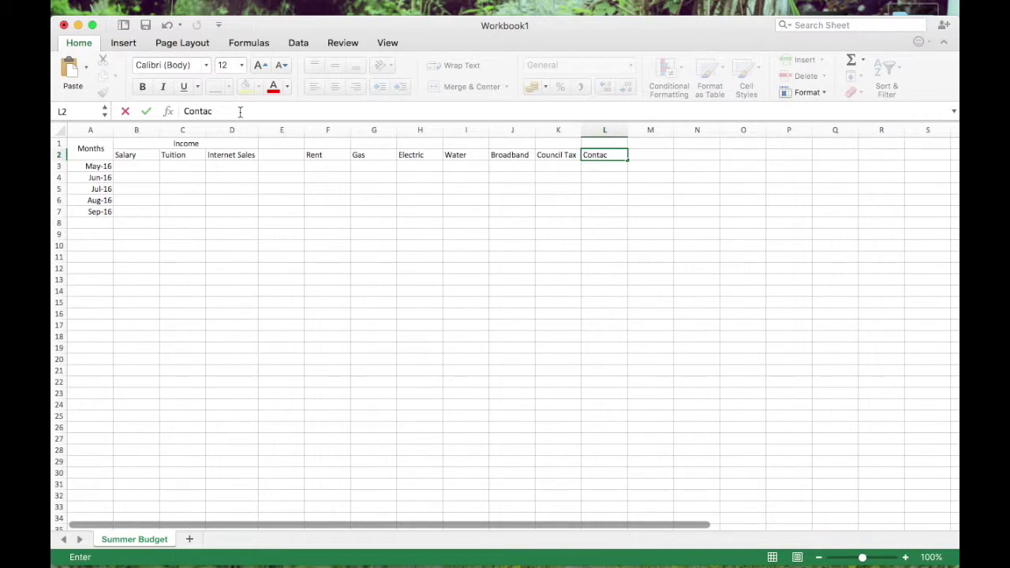
pyautogui.press('BackSpace')
pyautogui.write('ct Lenses')
pyautogui.press('Tab')
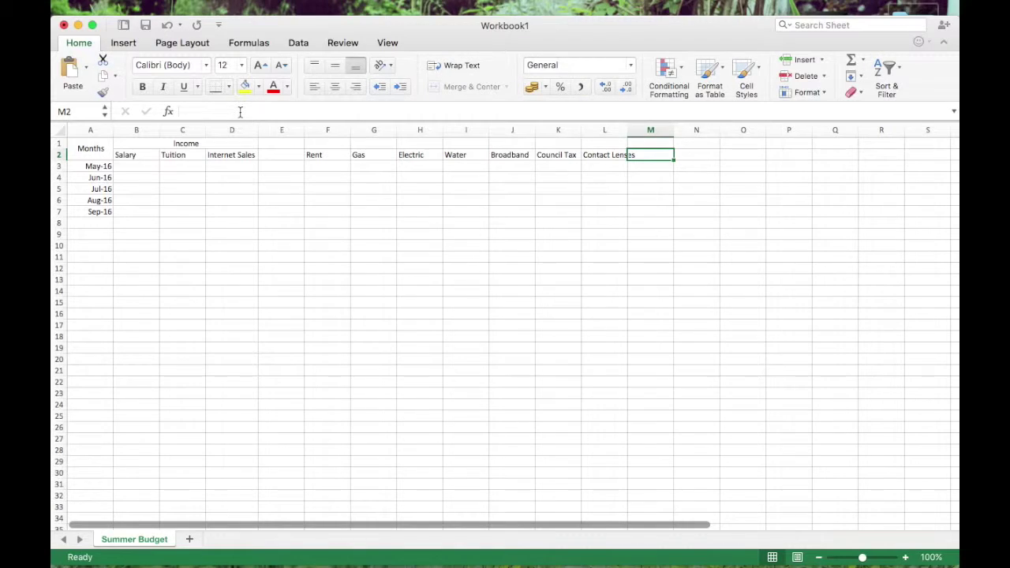
pyautogui.doubleClick(628, 131)
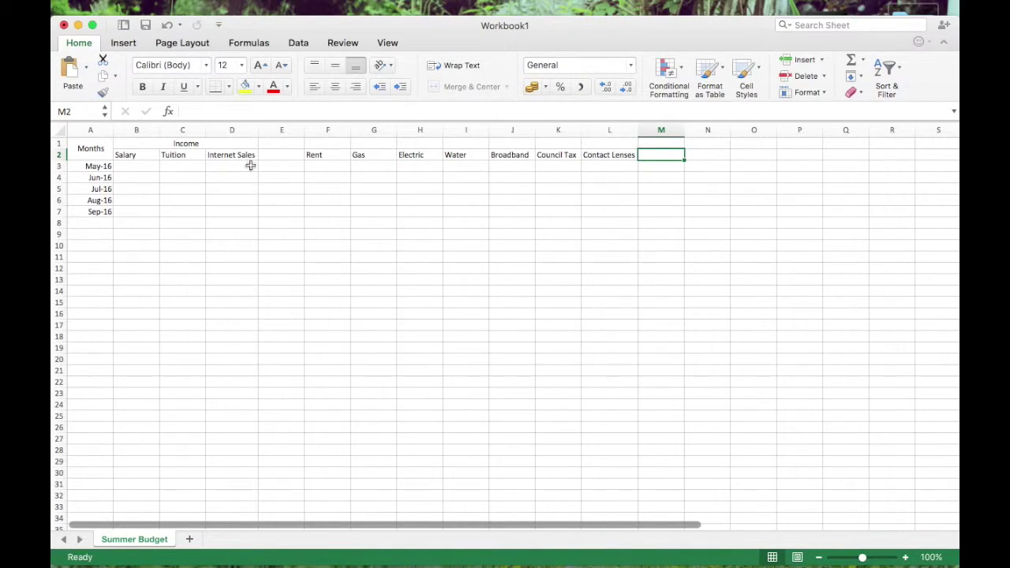
# Merge and centre the cells above the expense headings, F1 to L1, and title them Expenses
pyautogui.moveTo(338, 140); pyautogui.dragTo(636, 147)
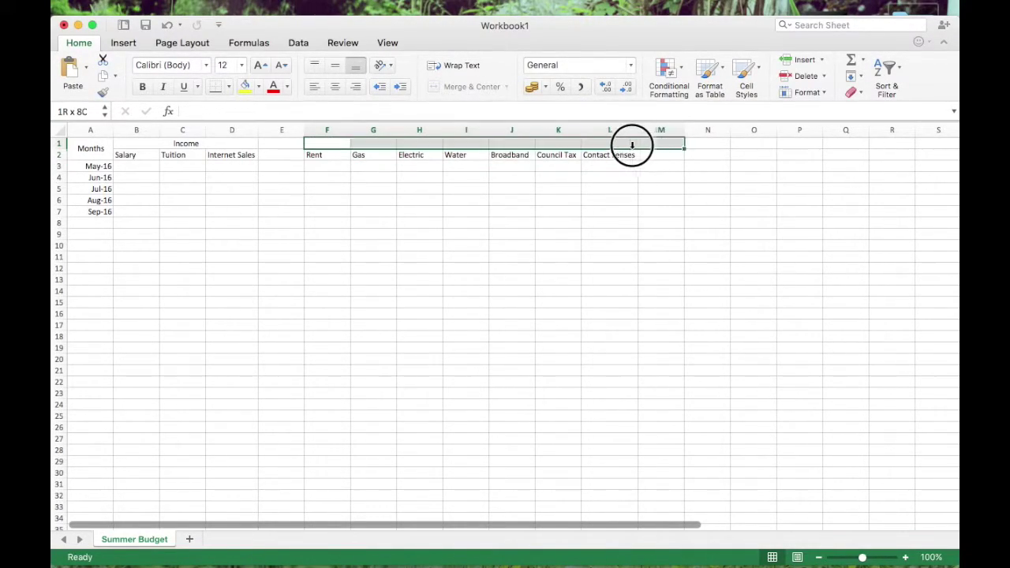
pyautogui.click(462, 88)
pyautogui.write('Expenses')
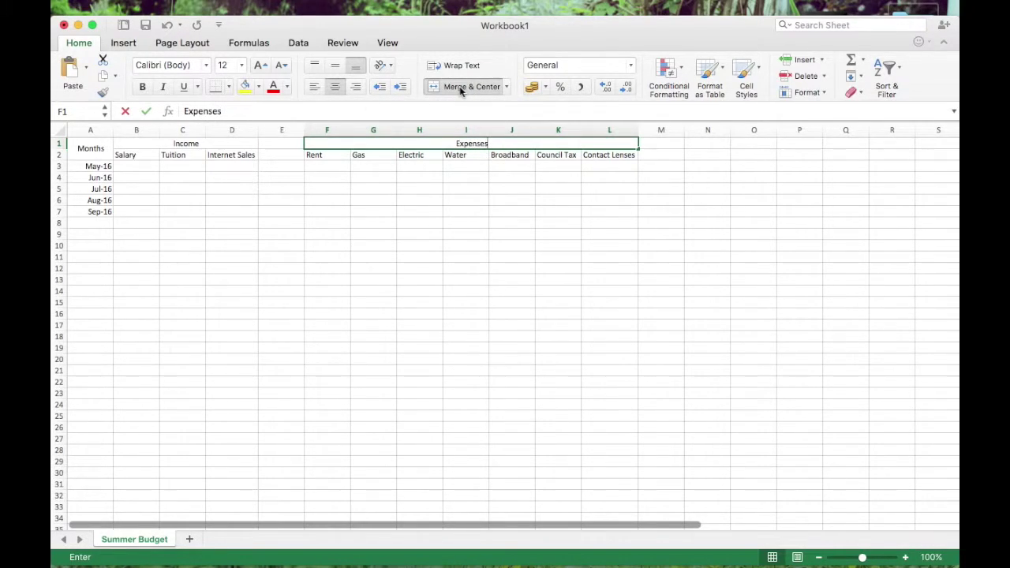
pyautogui.press('Return')
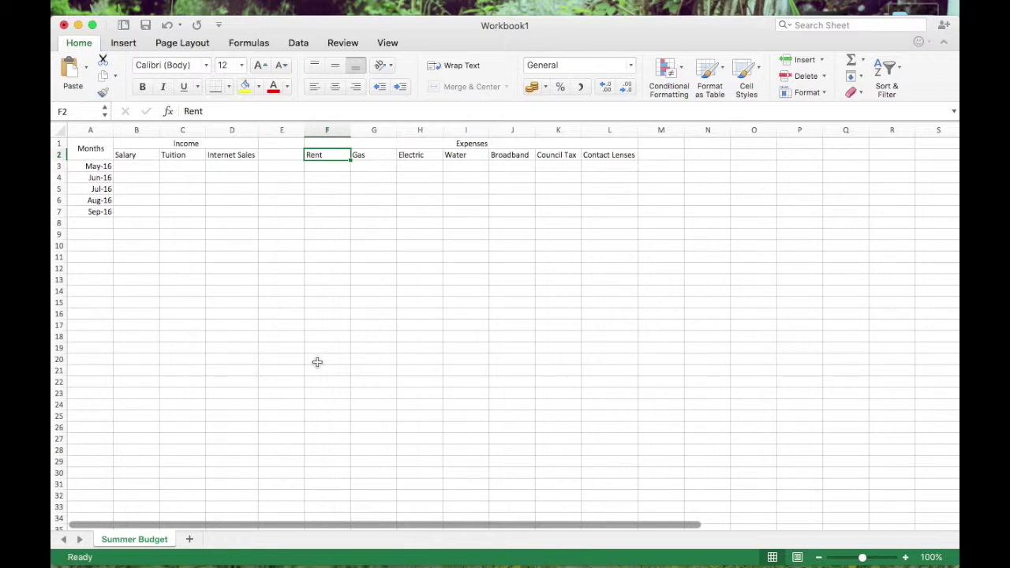
# Enter 600 as the May-16 salary and fill it down through Sep-16
pyautogui.click(143, 167)
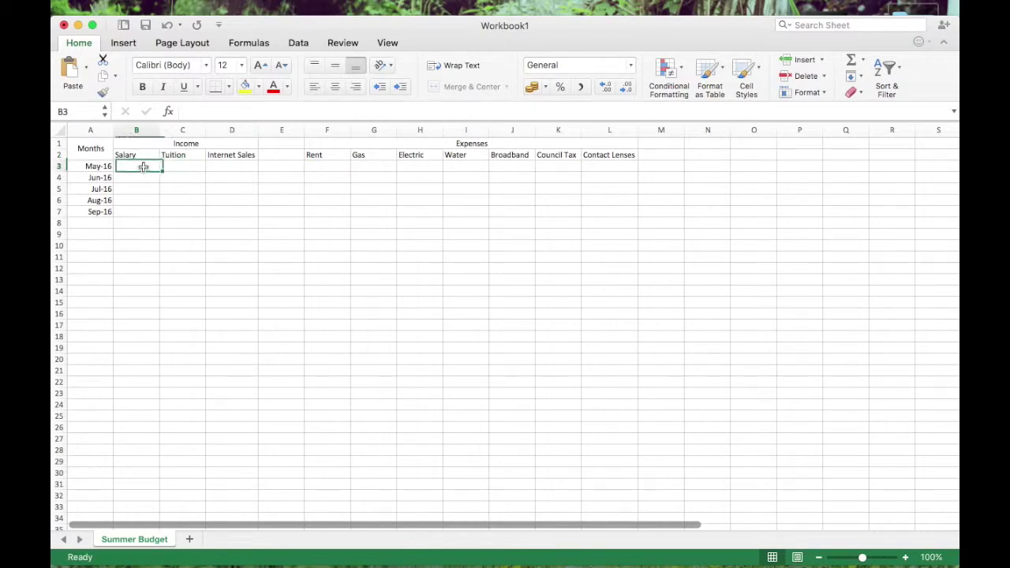
pyautogui.write('600')
pyautogui.moveTo(160, 171); pyautogui.dragTo(160, 213)
# Enter the Tuition amounts 500, 300, 0, 0 and 600 for May-16 through Sep-16
pyautogui.click(182, 167)
pyautogui.write('500')
pyautogui.press('Return')
pyautogui.write('300')
pyautogui.press('Return')
pyautogui.write('0')
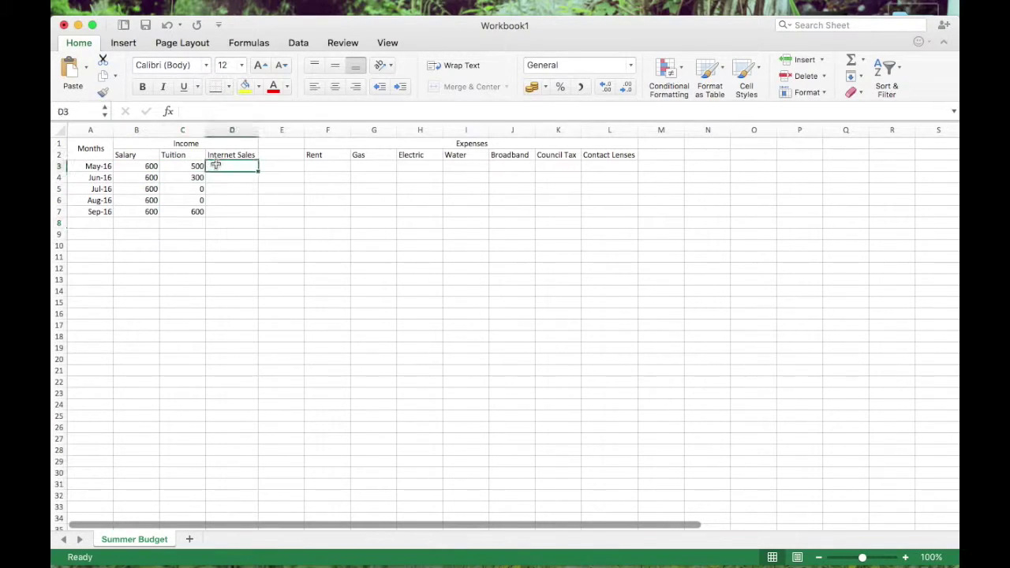
# Narrow the empty column E and fill the Rent column with 300 for May-16 through Sep-16
pyautogui.moveTo(304, 130); pyautogui.dragTo(270, 130)
pyautogui.click(285, 166)
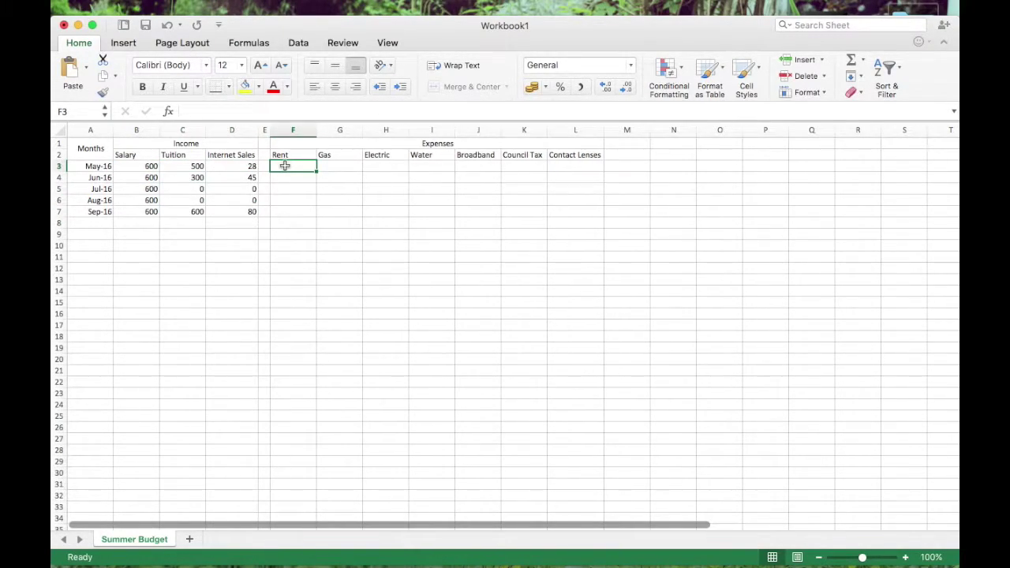
pyautogui.write('300')
pyautogui.press('Return')
pyautogui.write('300')
pyautogui.press('Return')
pyautogui.write('300')
pyautogui.press('Return')
pyautogui.click(307, 190)
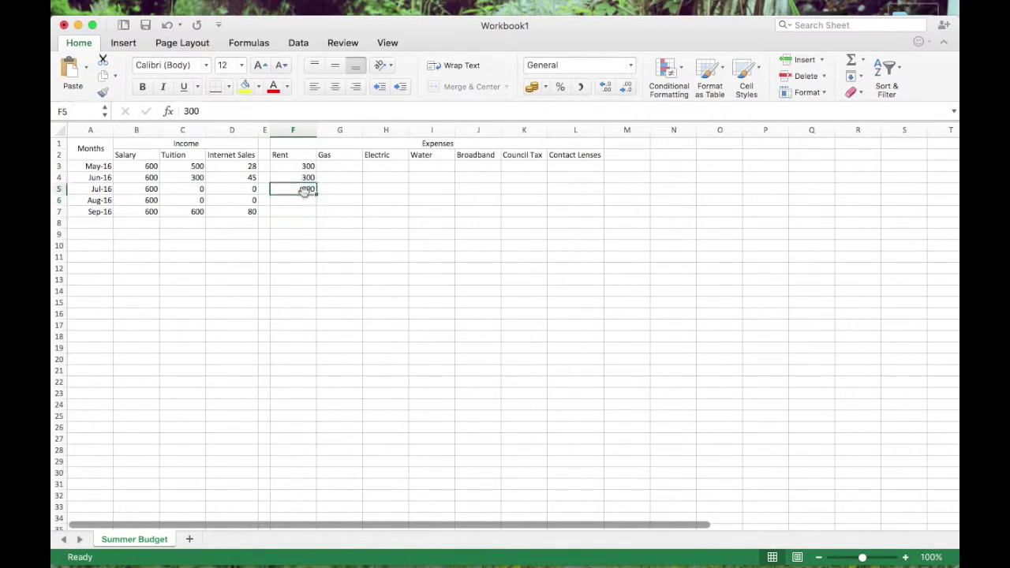
pyautogui.moveTo(316, 195); pyautogui.dragTo(311, 215)
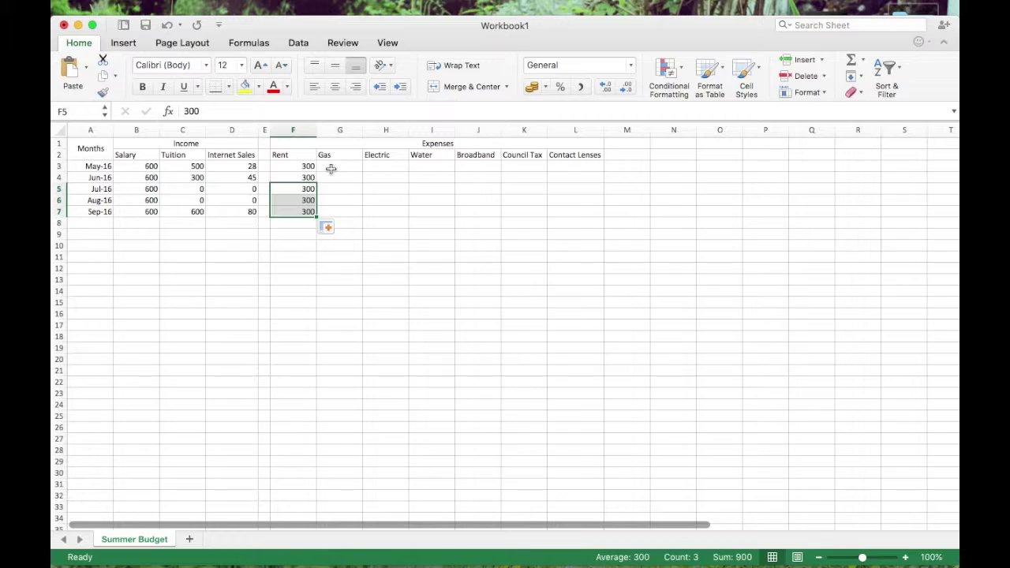
# Fill the May-16 to Sep-16 expenses: Gas 20, Electric 20, Water 8, Broadband 9, Council Tax 60 and Contact Lenses 13
pyautogui.click(331, 166)
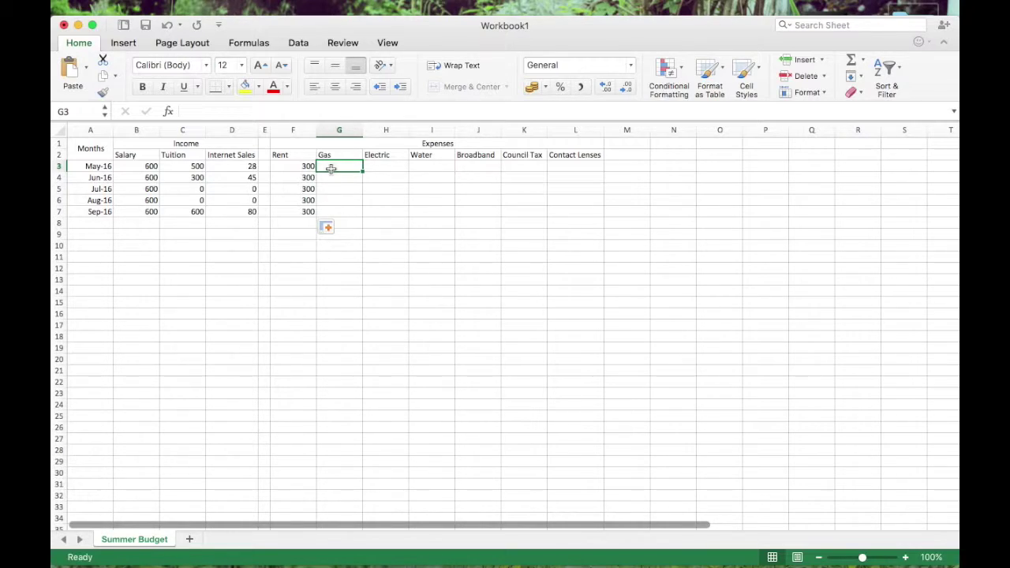
pyautogui.moveTo(455, 172); pyautogui.dragTo(455, 215)
pyautogui.click(523, 166)
pyautogui.write('60')
pyautogui.moveTo(547, 171); pyautogui.dragTo(547, 216)
pyautogui.click(575, 166)
pyautogui.write('13')
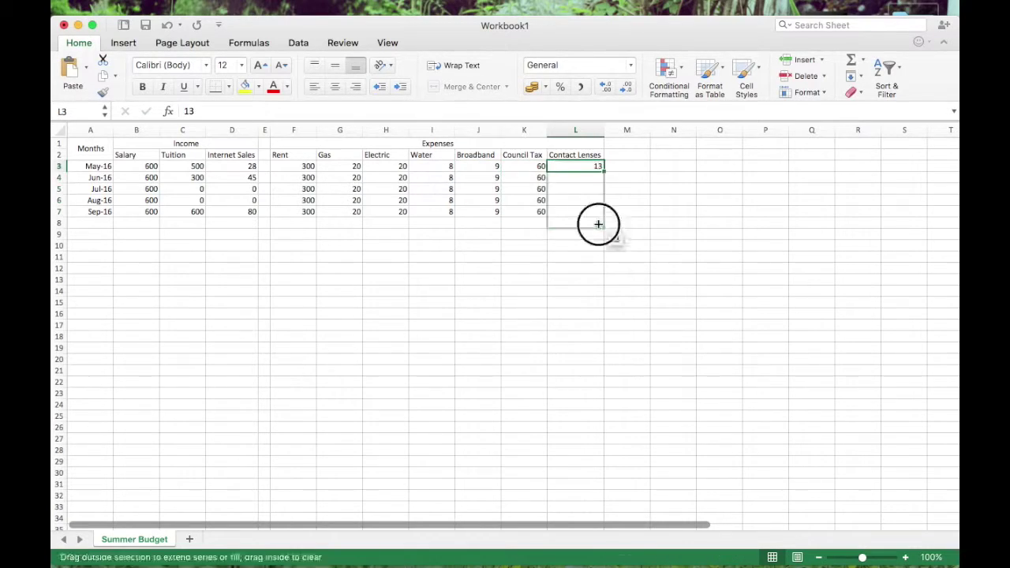
pyautogui.moveTo(604, 171); pyautogui.dragTo(605, 215)
pyautogui.click(434, 235)
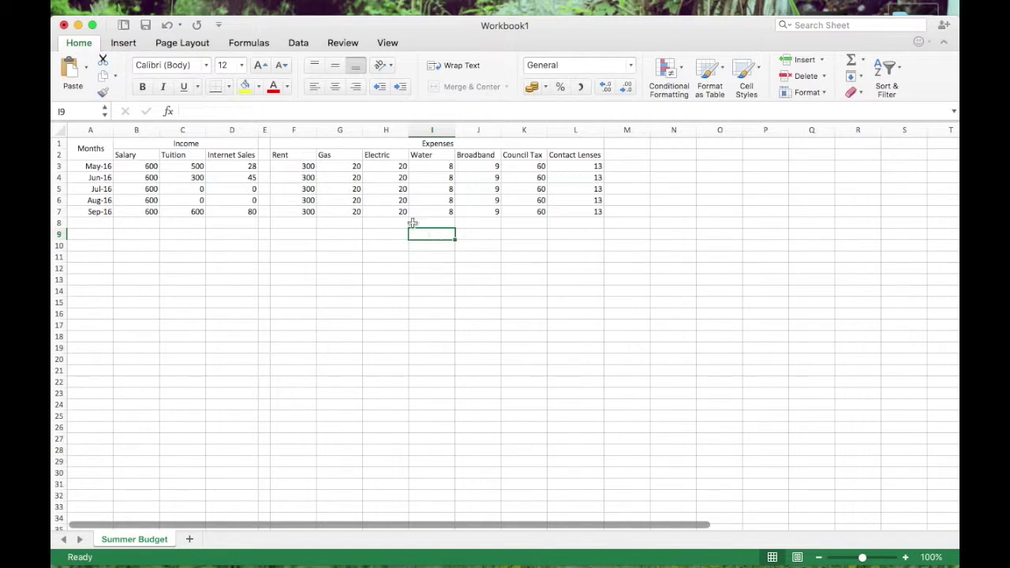
# Insert a new column after Internet Sales and head it TOTAL in E2
pyautogui.rightClick(265, 128)
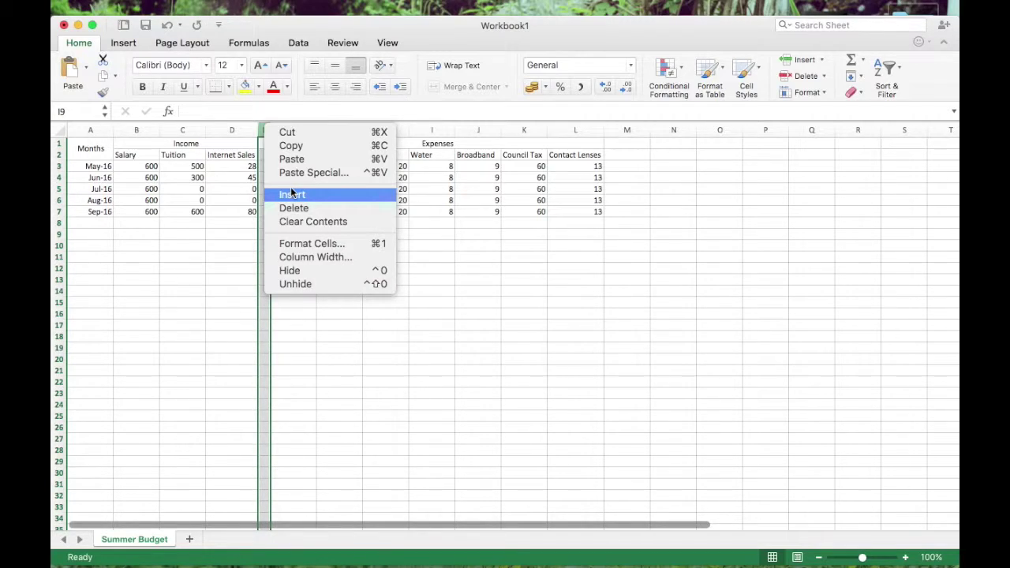
pyautogui.click(290, 195)
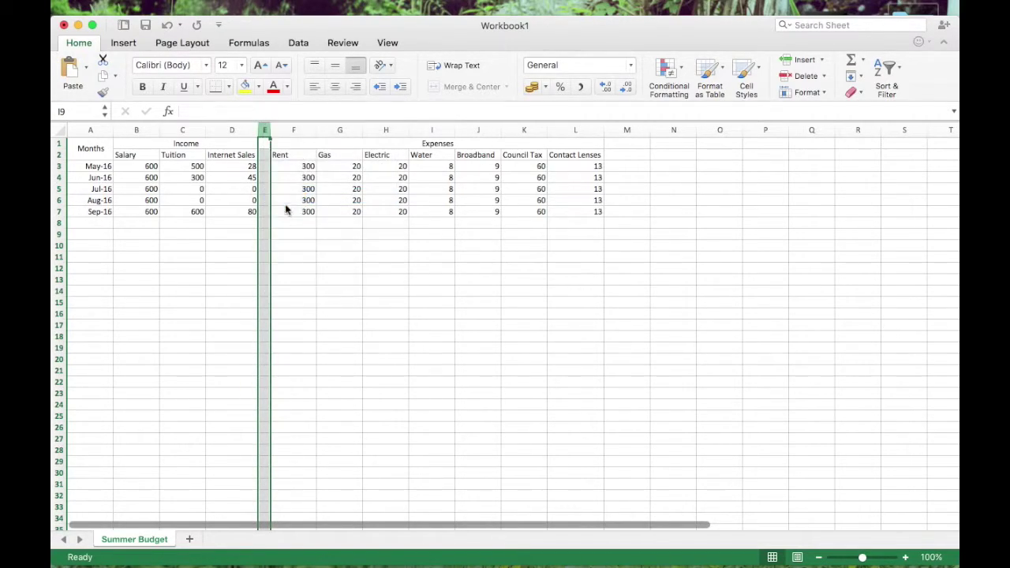
pyautogui.click(267, 157)
pyautogui.write('TOTAL')
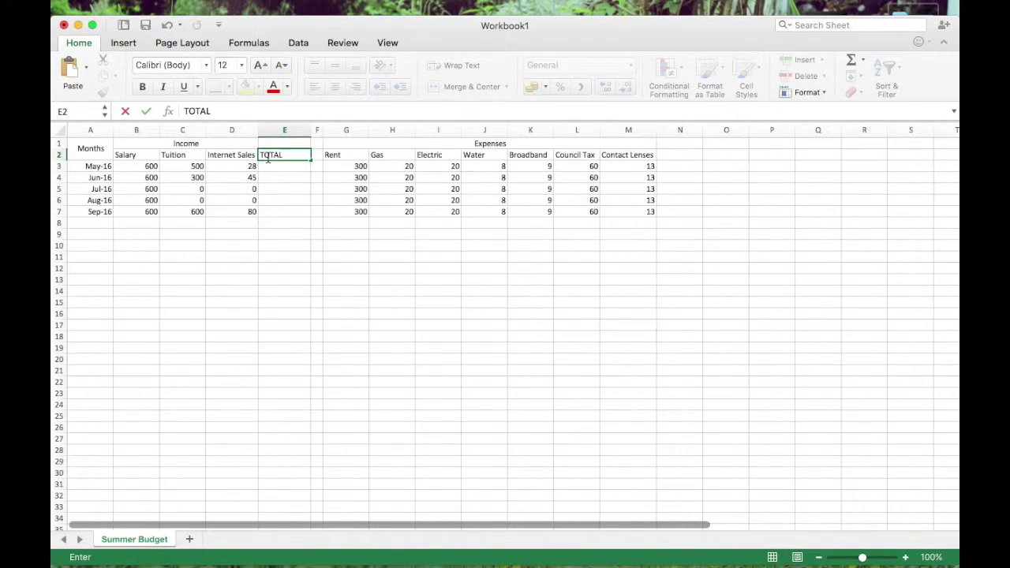
pyautogui.press('Return')
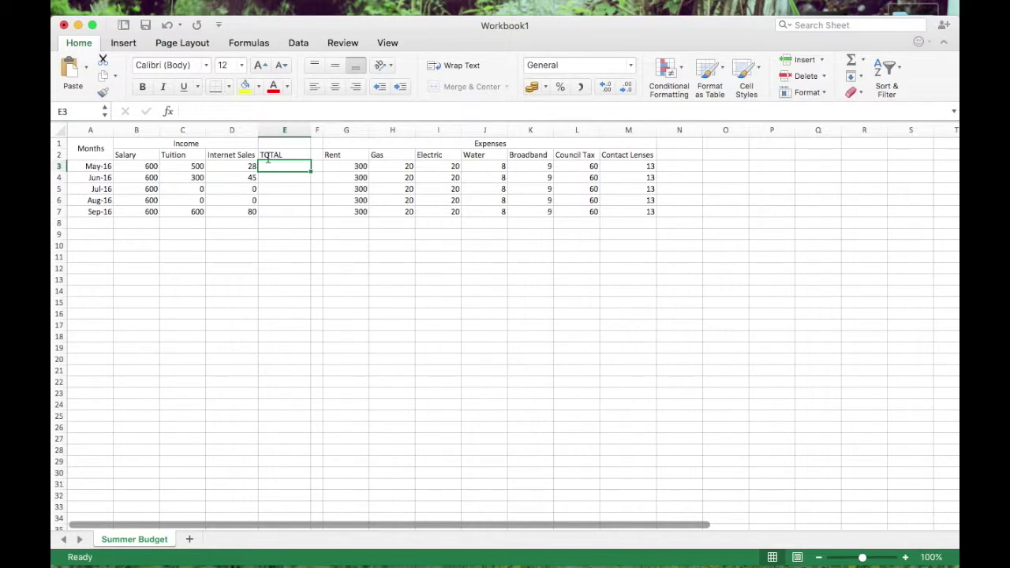
pyautogui.write('=')
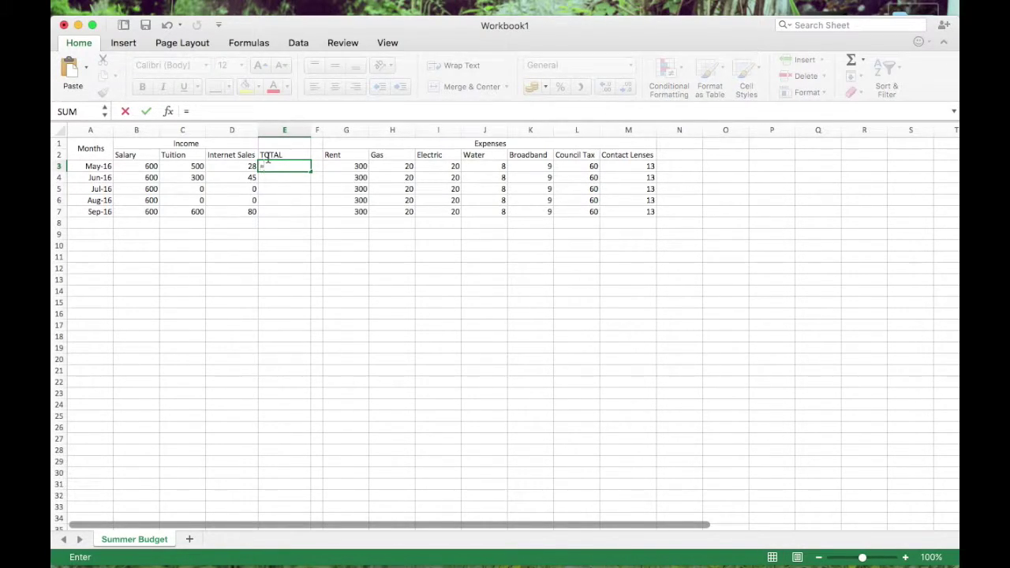
pyautogui.write('SUM')
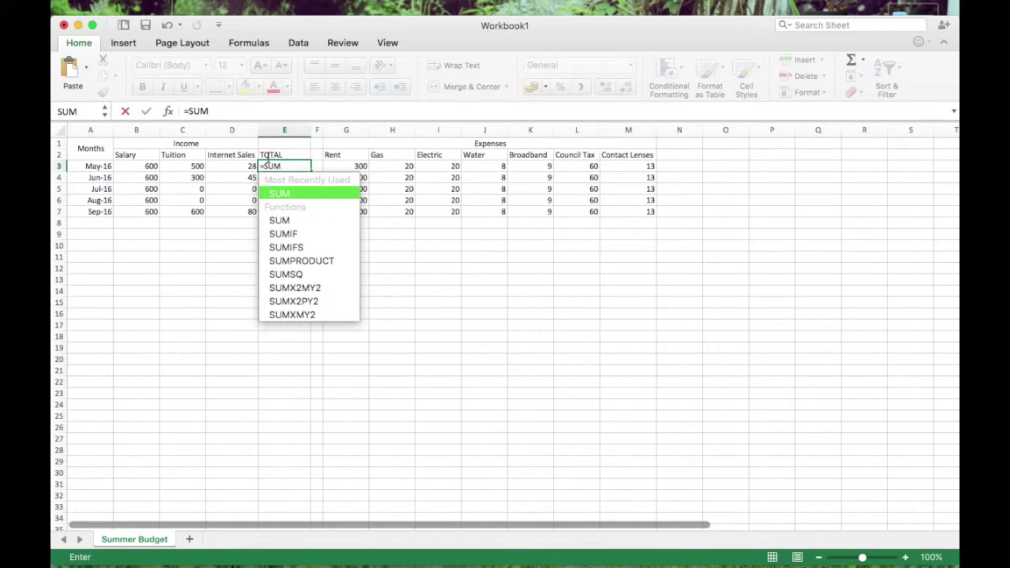
pyautogui.press('Return')
pyautogui.click(292, 166)
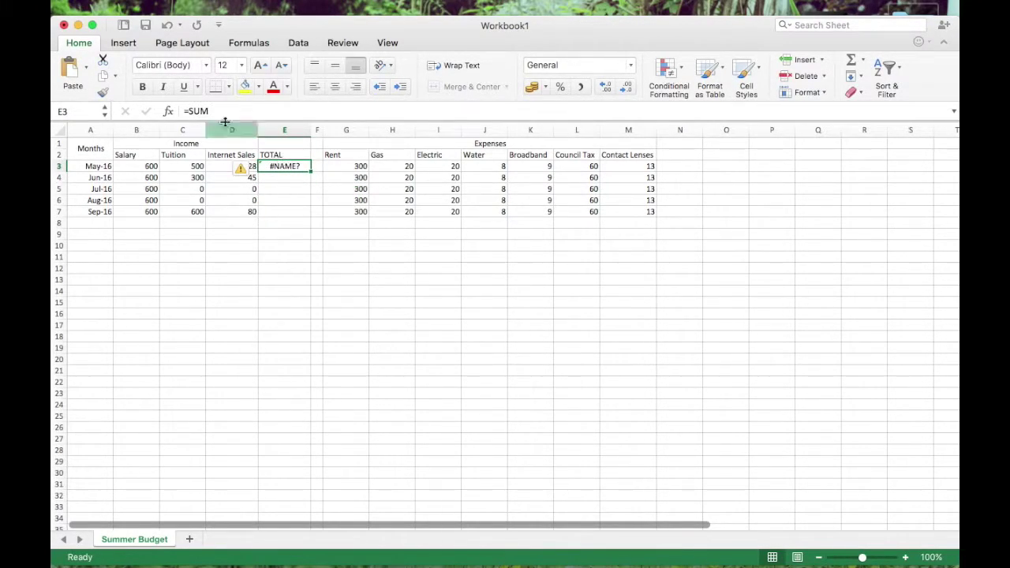
pyautogui.press('Delete')
# Total the May-16 income in E3 with =SUM(B3:D3) and fill the formula down to E7
pyautogui.write('=SUM')
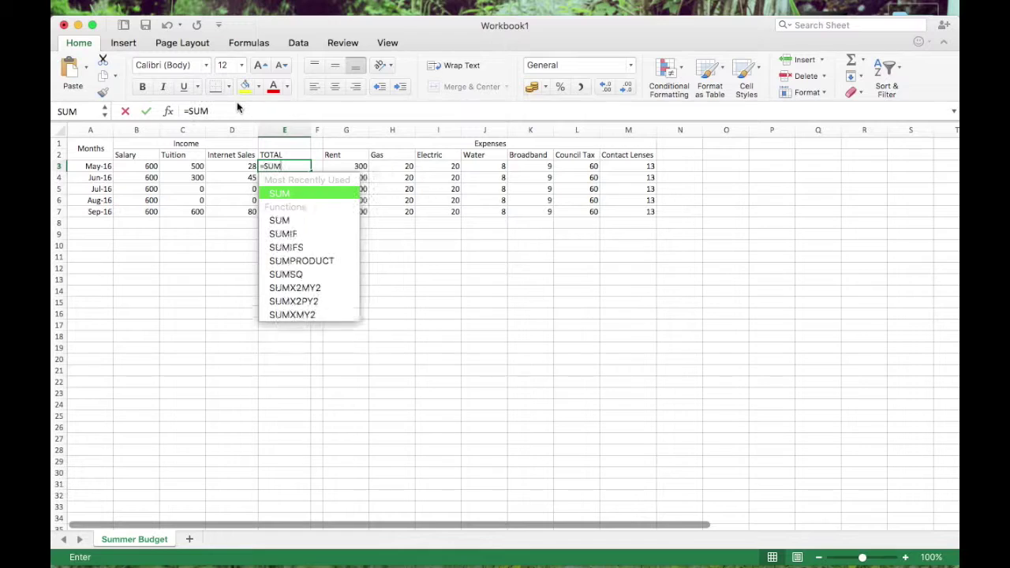
pyautogui.write('(')
pyautogui.moveTo(148, 167); pyautogui.dragTo(245, 167)
pyautogui.press('Return')
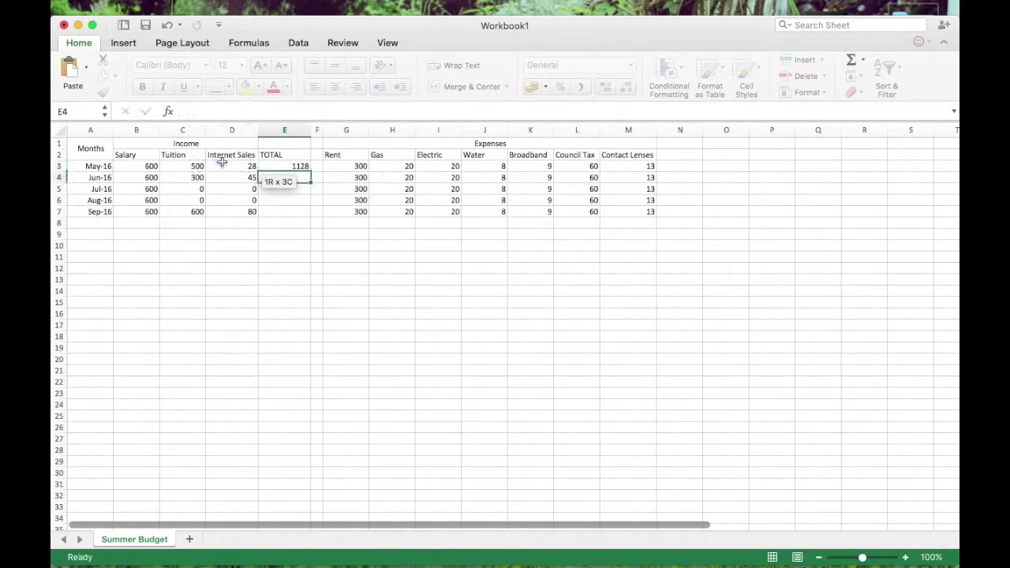
pyautogui.click(300, 168)
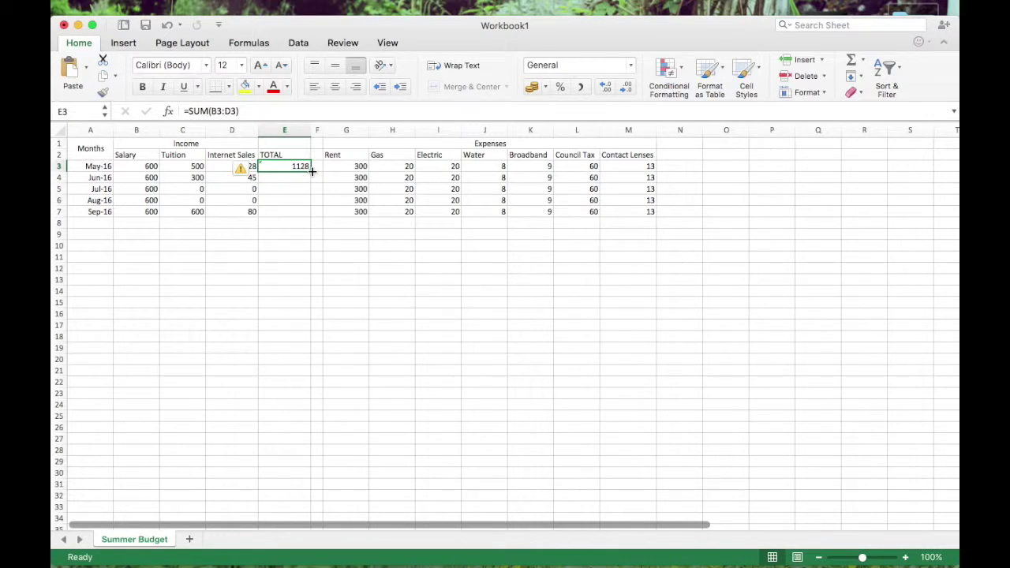
pyautogui.moveTo(312, 170); pyautogui.dragTo(291, 218)
# Examine the SUM formulas in the income TOTAL cells from E3 to E7
pyautogui.click(263, 200)
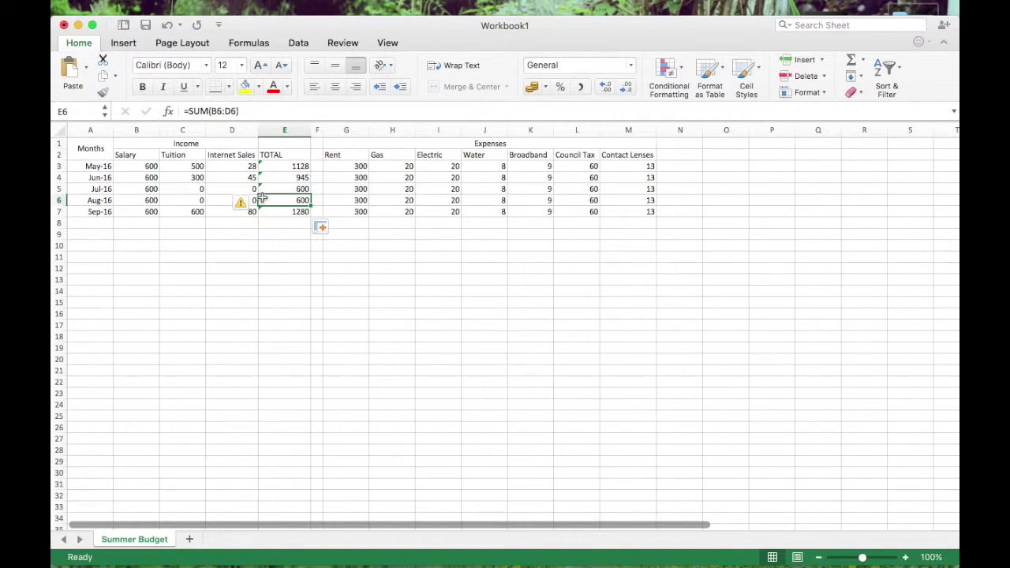
pyautogui.press('Up')
pyautogui.press('Up')
pyautogui.press('Up')
pyautogui.press('Down')
pyautogui.press('Down')
pyautogui.press('Down')
pyautogui.press('Down')
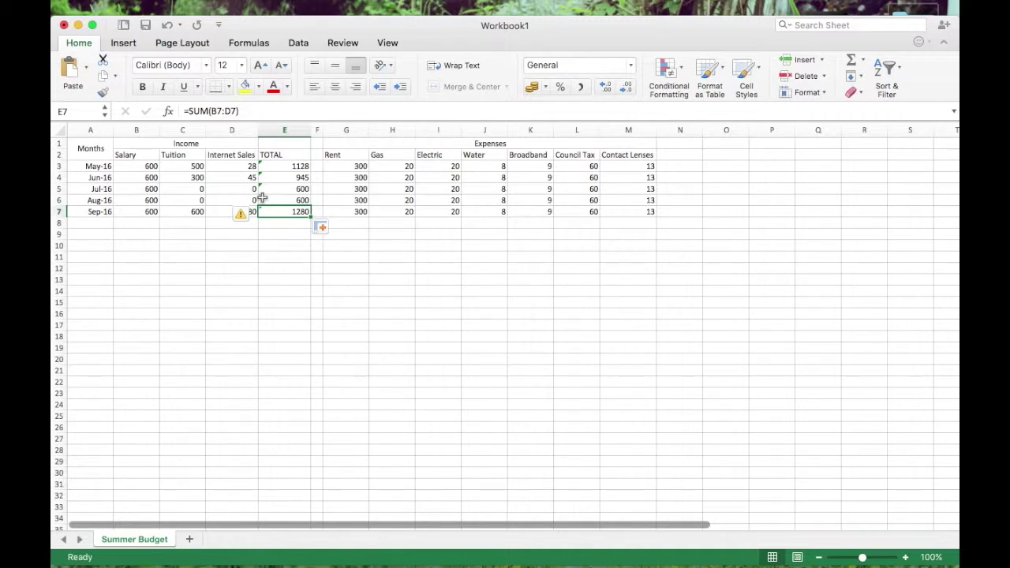
# Add the heading TOTAL in N2, after the Contact Lenses column
pyautogui.click(667, 154)
pyautogui.write('TOTAL')
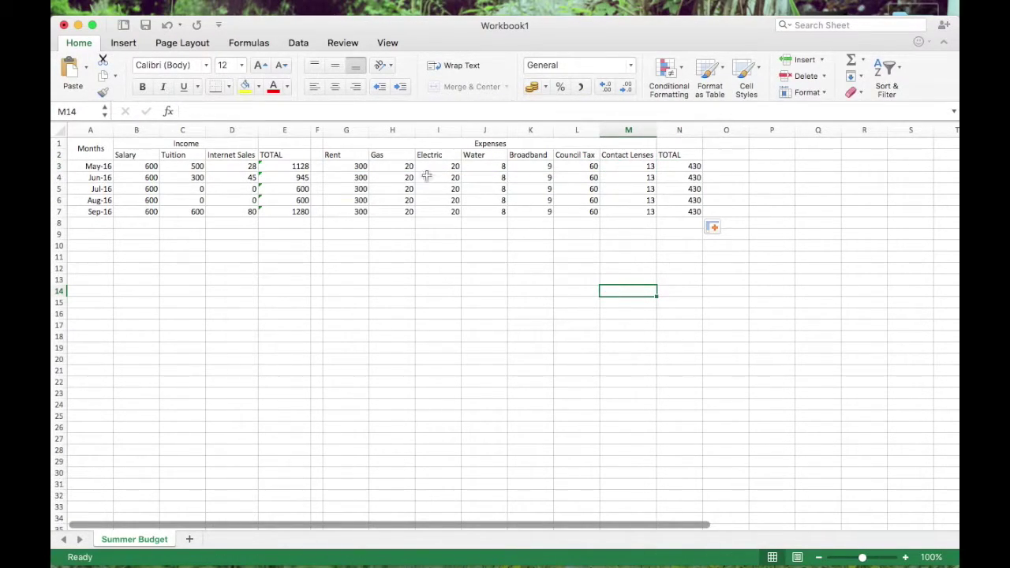
# Set the Jul-16 Gas expense to 15
pyautogui.click(386, 189)
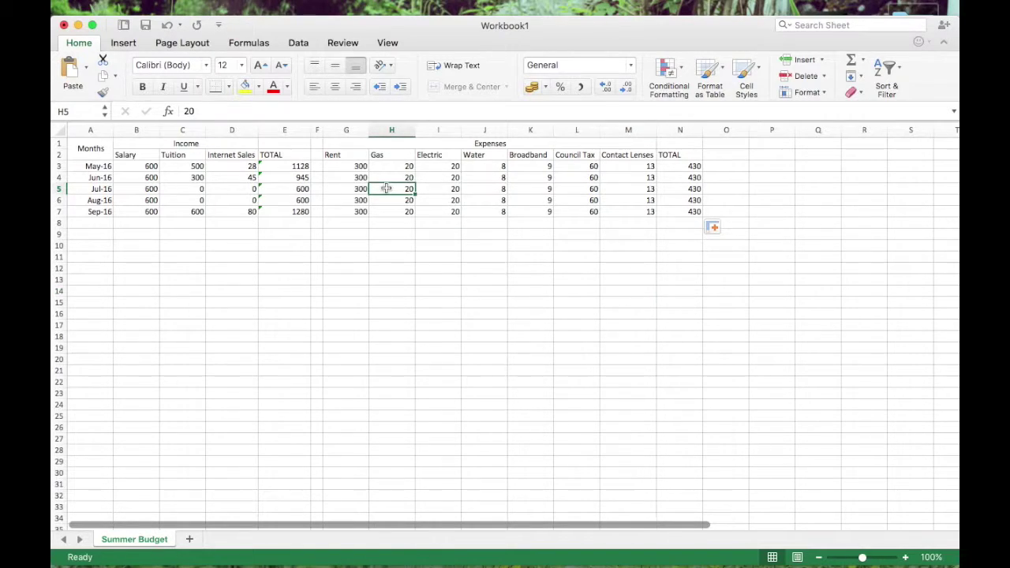
pyautogui.write('15')
pyautogui.press('Return')
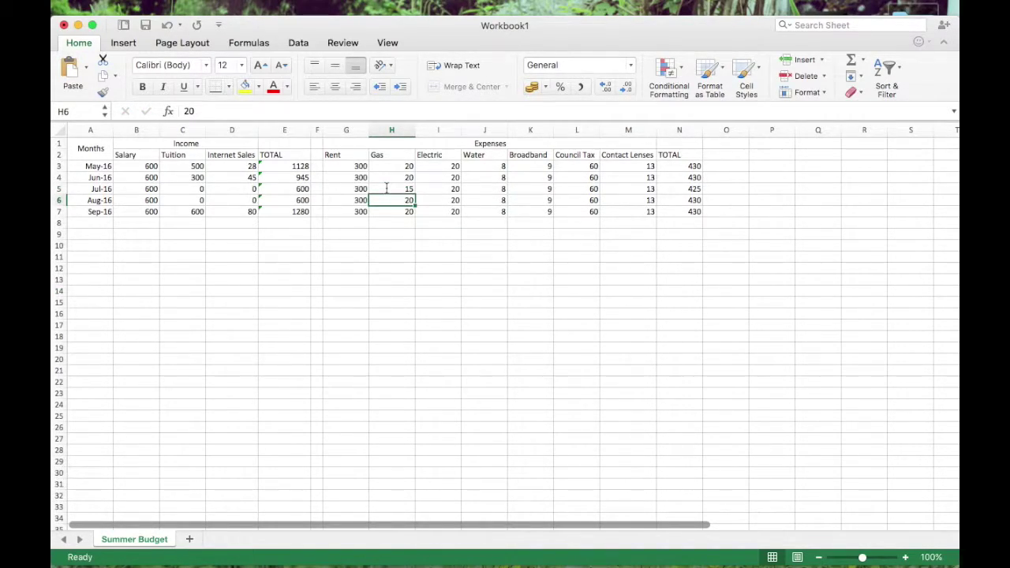
# Undo the last change to the Jul-16 Gas expense
pyautogui.press('super+z')
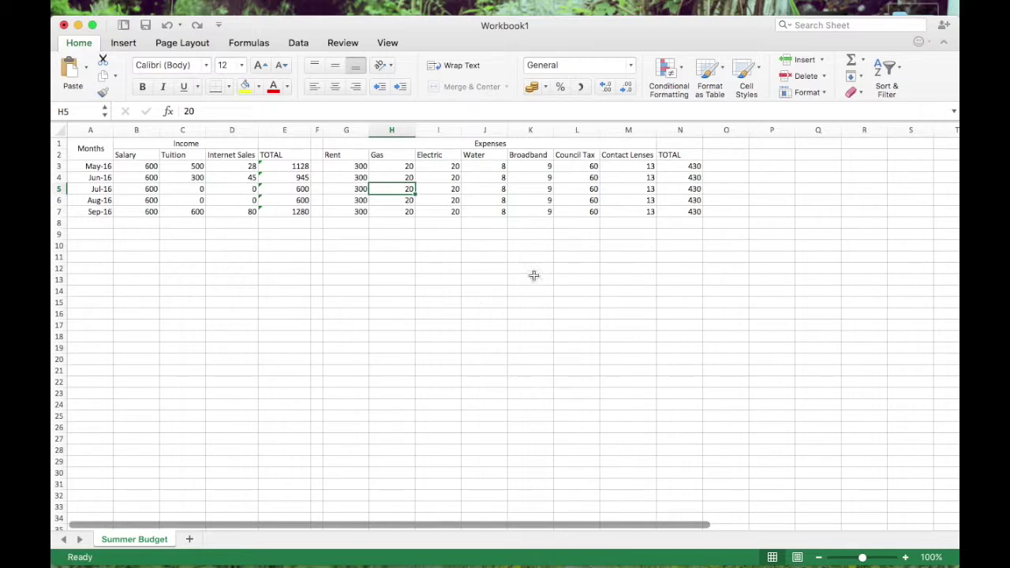
# Autofit the widths of columns B to N to their contents
pyautogui.moveTo(126, 154)
pyautogui.mouseDown()
pyautogui.moveTo(582, 113)
pyautogui.moveTo(700, 129)
pyautogui.mouseUp()
pyautogui.doubleClick(701, 129)
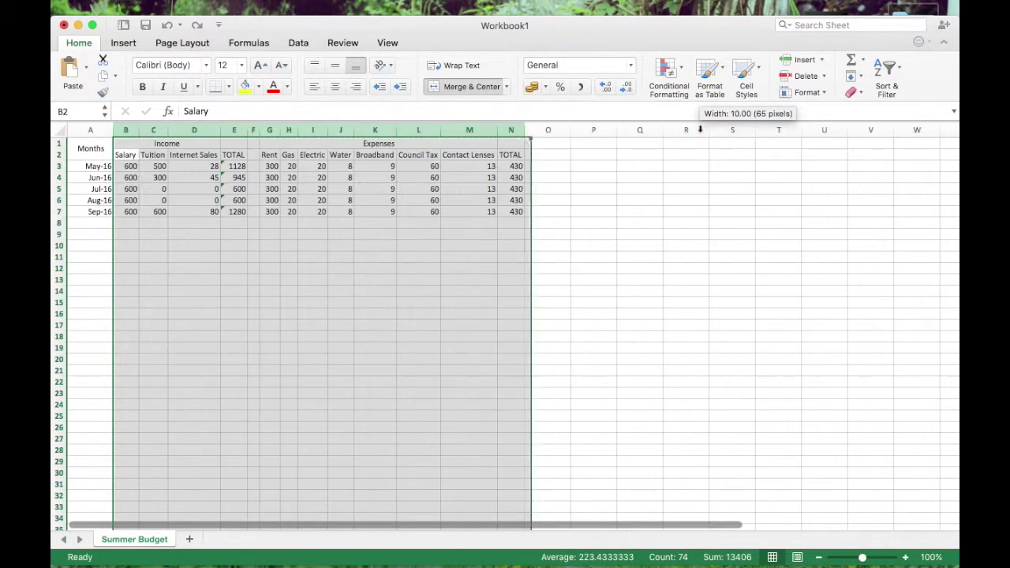
pyautogui.click(537, 259)
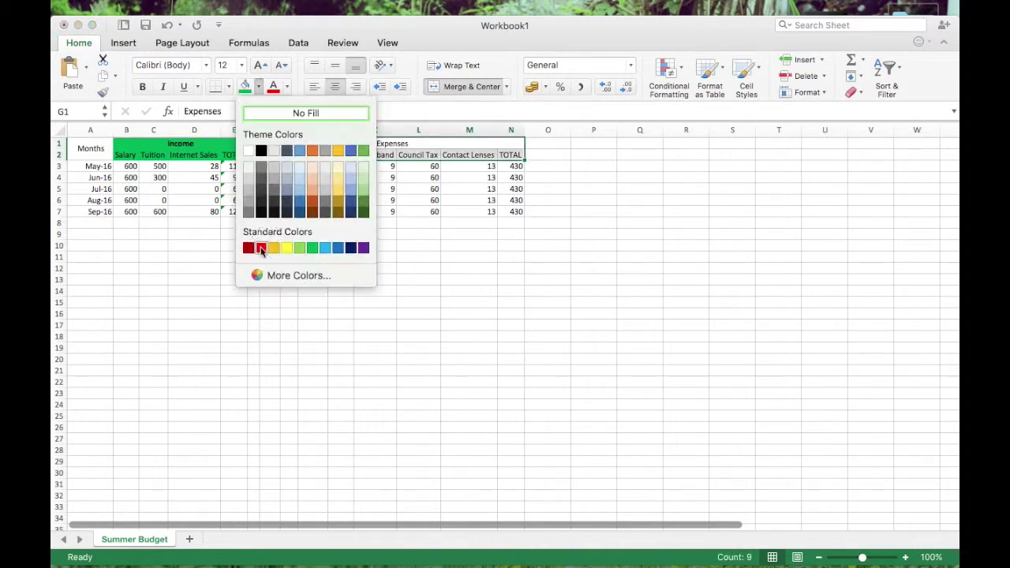
# Fill the Expenses heading cells G1:N2 with the standard red colour
pyautogui.click(261, 248)
pyautogui.click(547, 291)
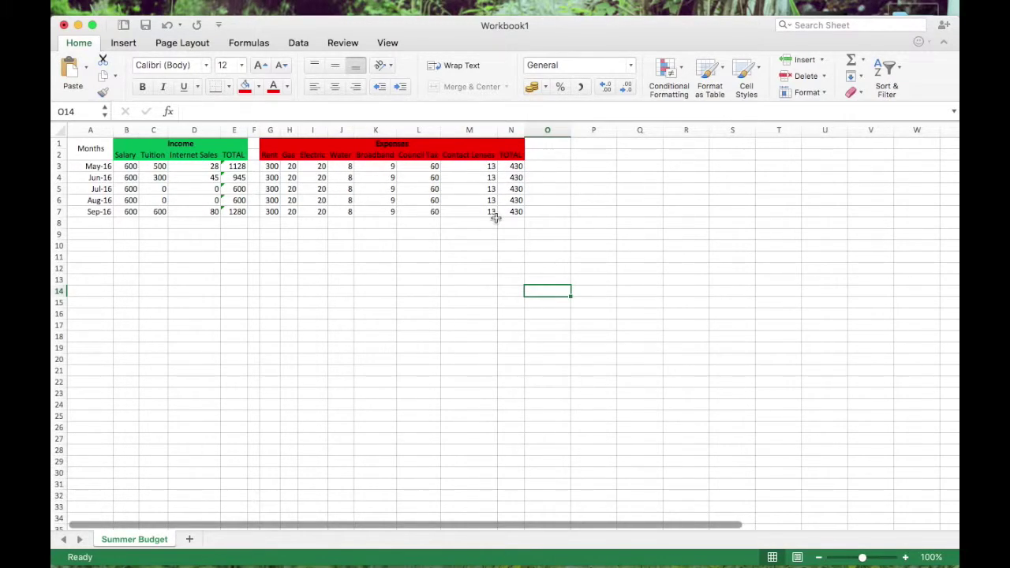
# Merge and center P1:P2, enter the heading Balance and align it to the vertical middle
pyautogui.click(582, 143)
pyautogui.press('Return')
pyautogui.keyDown('shift'); pyautogui.click(585, 143); pyautogui.keyUp('shift')
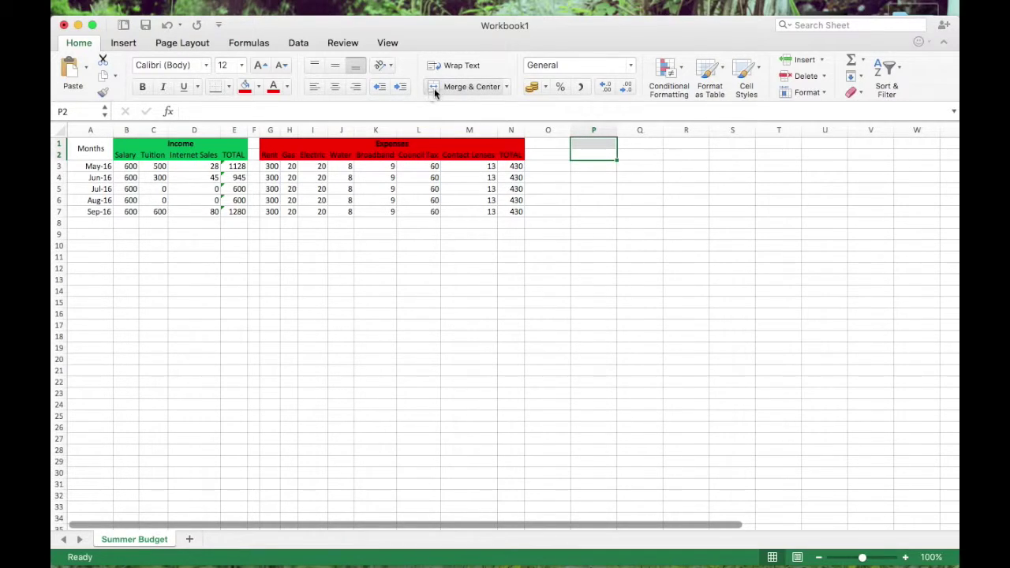
pyautogui.click(436, 88)
pyautogui.write('Balance')
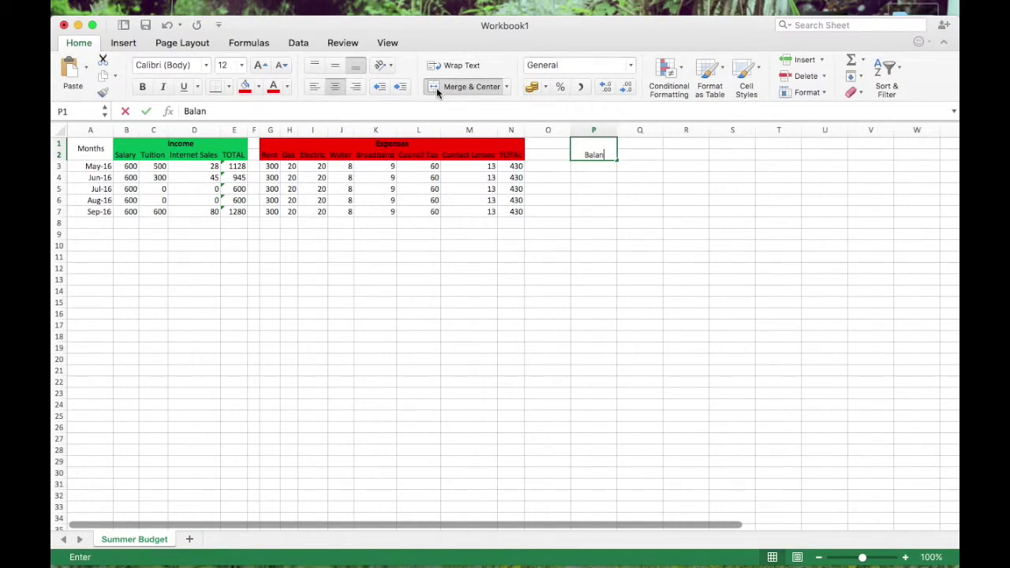
pyautogui.press('Return')
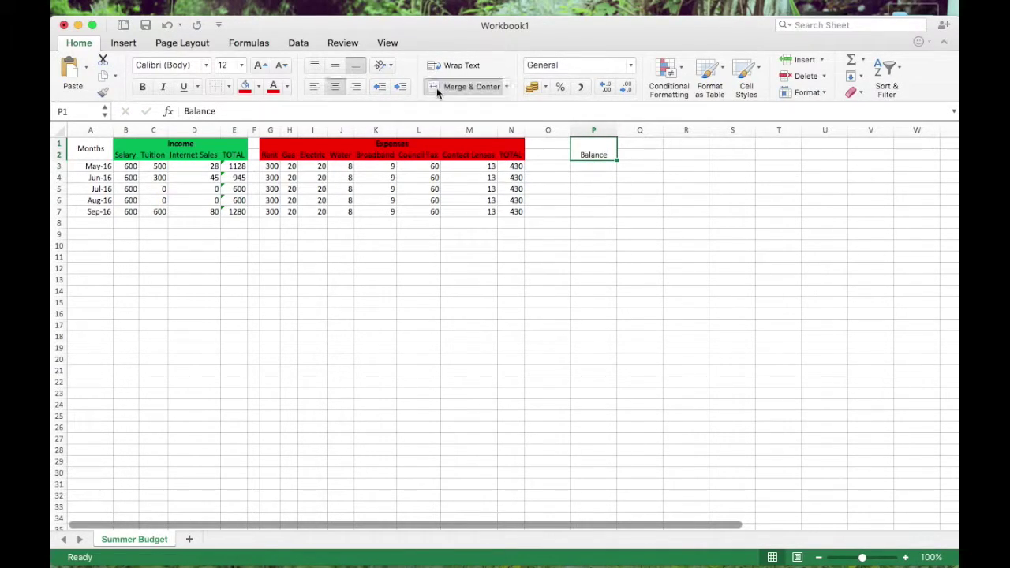
pyautogui.click(337, 66)
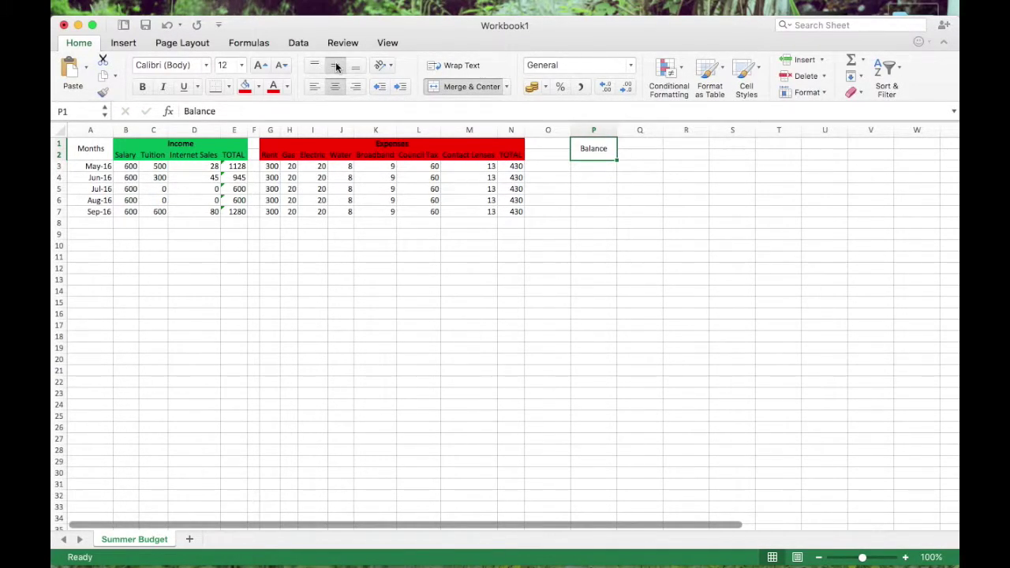
# Calculate the May-16 balance in P3 with the formula =E3-N3, subtracting total expenses from total income
pyautogui.click(592, 166)
pyautogui.write('=')
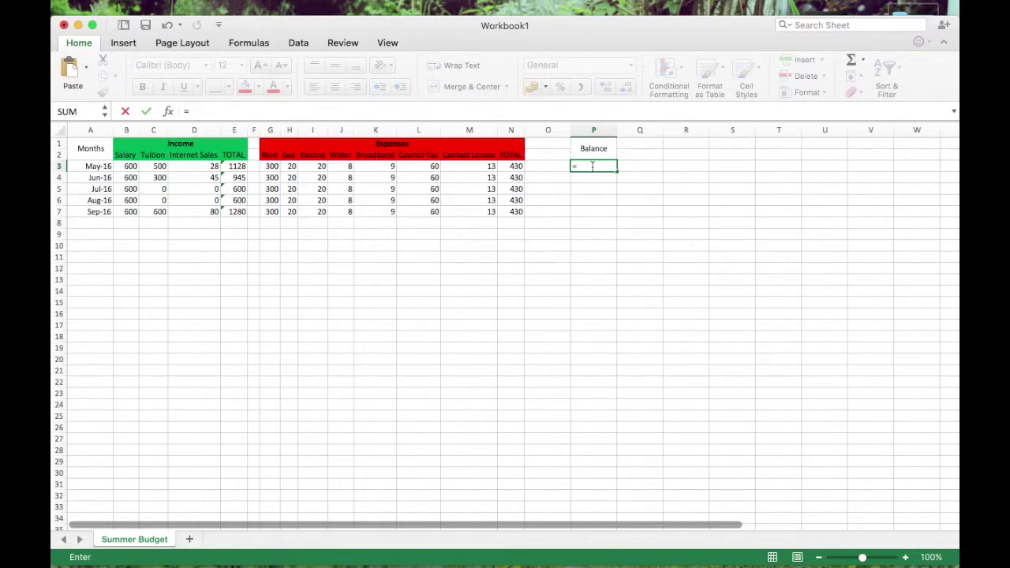
pyautogui.click(236, 166)
pyautogui.write('-')
pyautogui.click(516, 166)
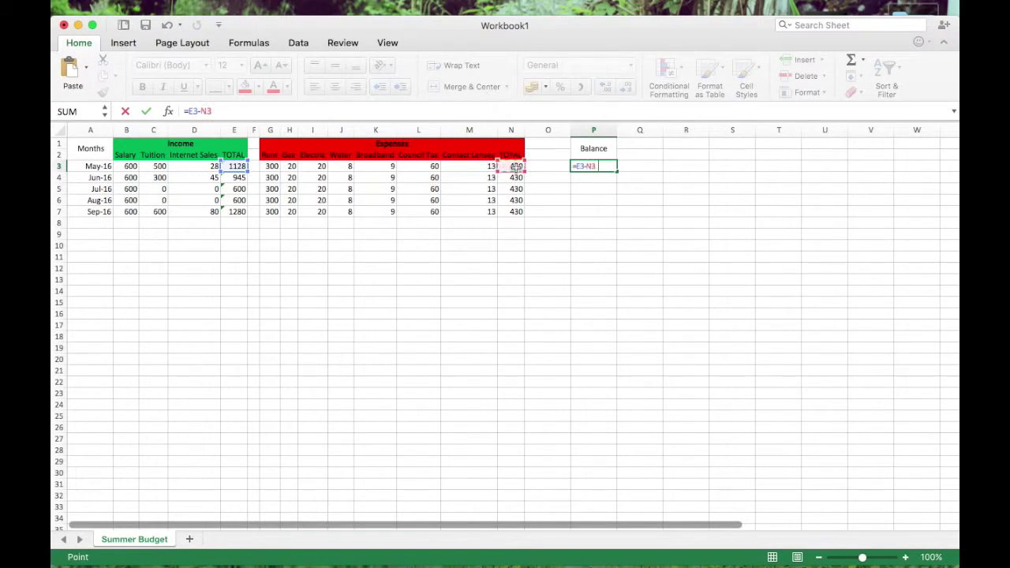
pyautogui.press('Return')
pyautogui.press('Up')
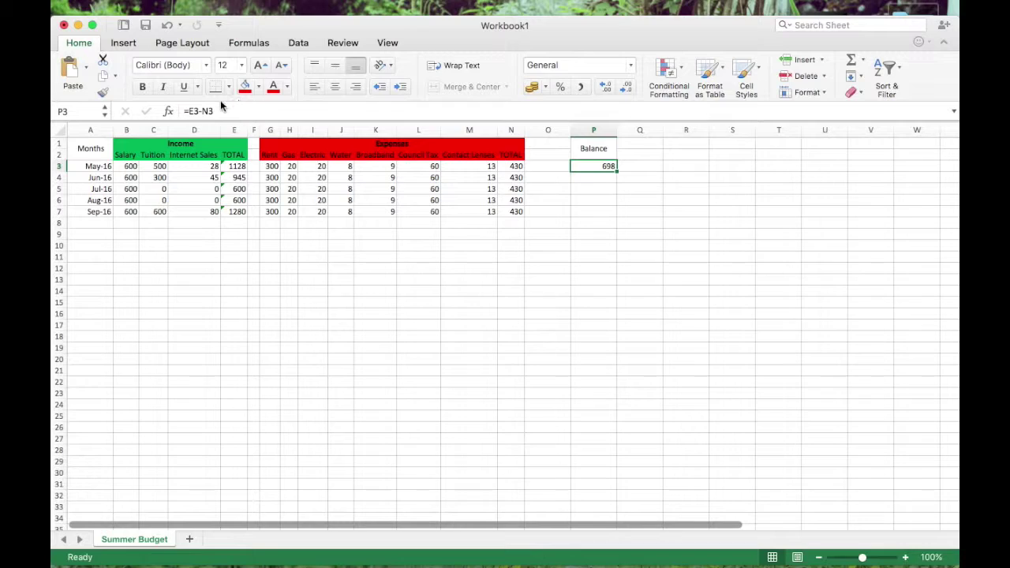
pyautogui.press('F2')
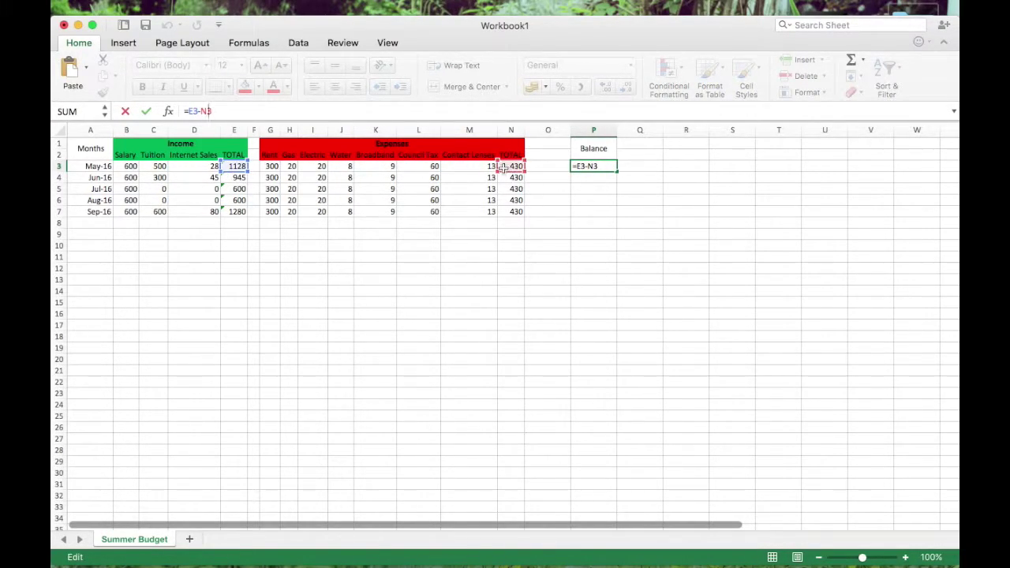
pyautogui.press('Return')
# Fill the balance formula from P3 down to P7
pyautogui.click(610, 168)
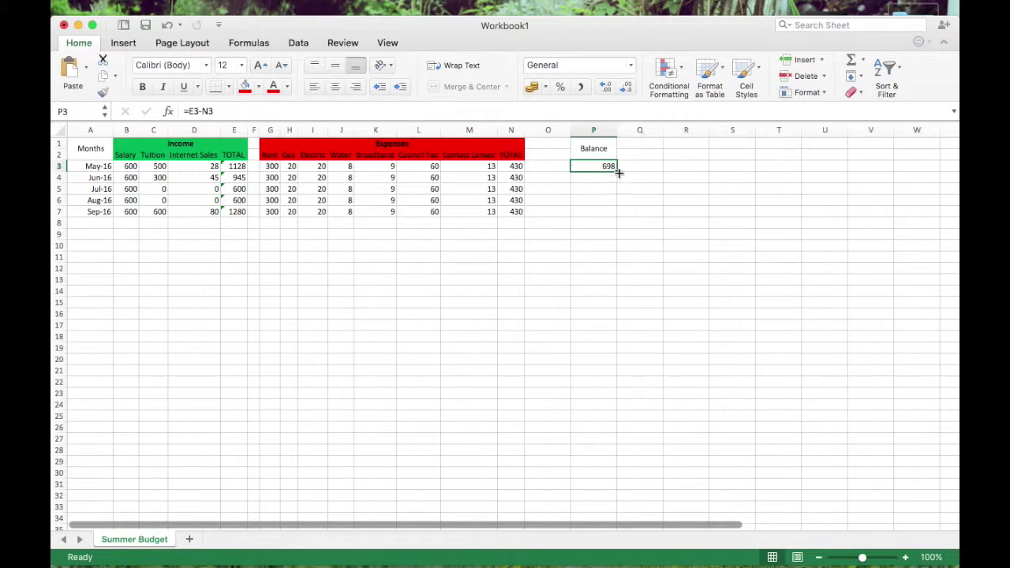
pyautogui.moveTo(618, 174); pyautogui.dragTo(608, 211)
pyautogui.click(580, 274)
# Examine the copied formulas in the Balance cells for the individual months
pyautogui.click(582, 191)
pyautogui.press('Down')
pyautogui.press('Down')
pyautogui.press('Up')
pyautogui.press('Up')
pyautogui.press('Up')
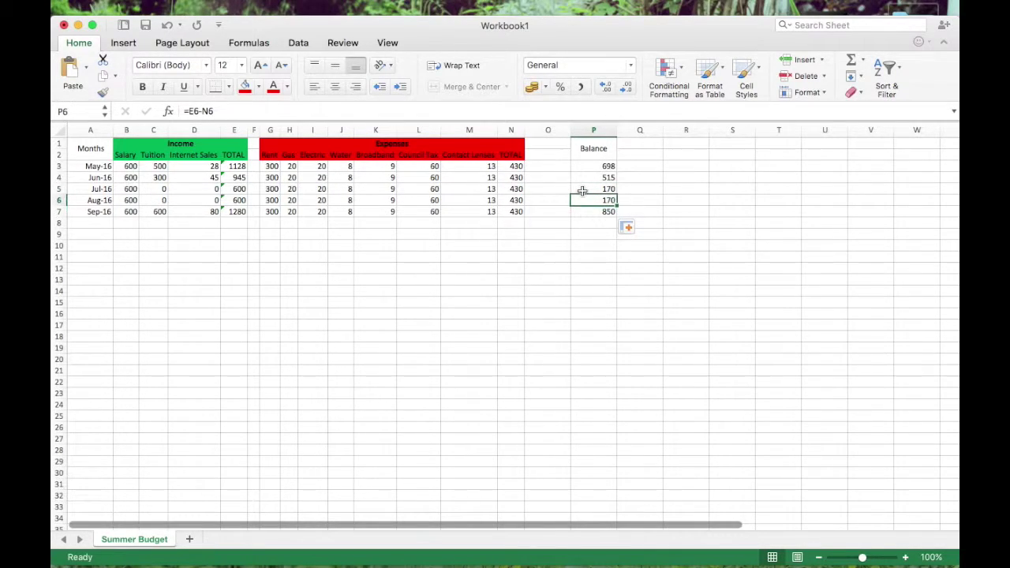
pyautogui.press('Down')
pyautogui.press('Down')
pyautogui.press('Up')
pyautogui.press('Down')
pyautogui.press('Up')
# Narrow the spacer column O before Balance and enter the heading Envelopes / Budgets in R1
pyautogui.moveTo(618, 132); pyautogui.dragTo(536, 130)
pyautogui.click(639, 143)
pyautogui.write('Envolp')
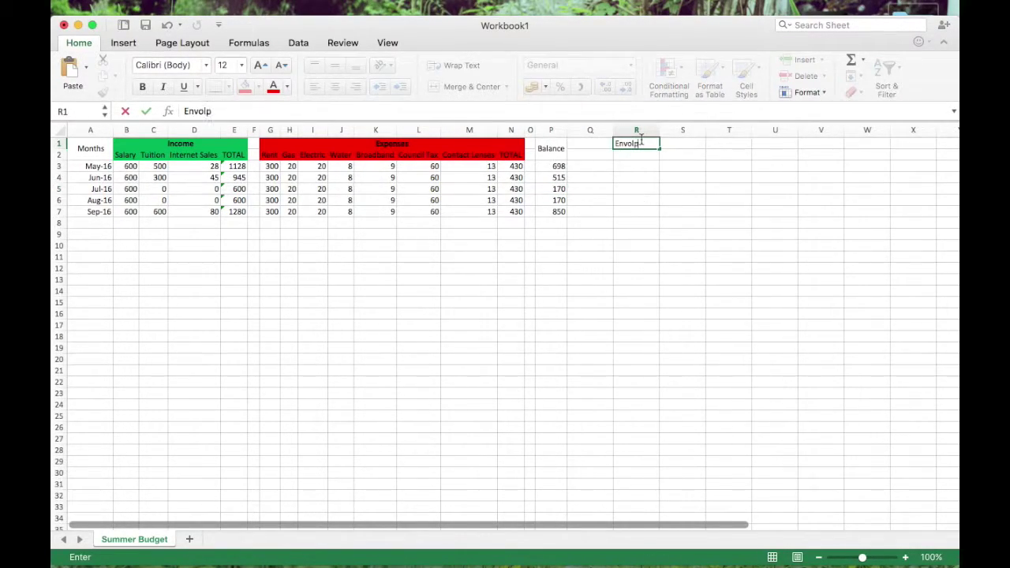
pyautogui.press('BackSpace')
pyautogui.press('BackSpace')
pyautogui.press('BackSpace')
pyautogui.write('elopes / Budgets')
pyautogui.press('Return')
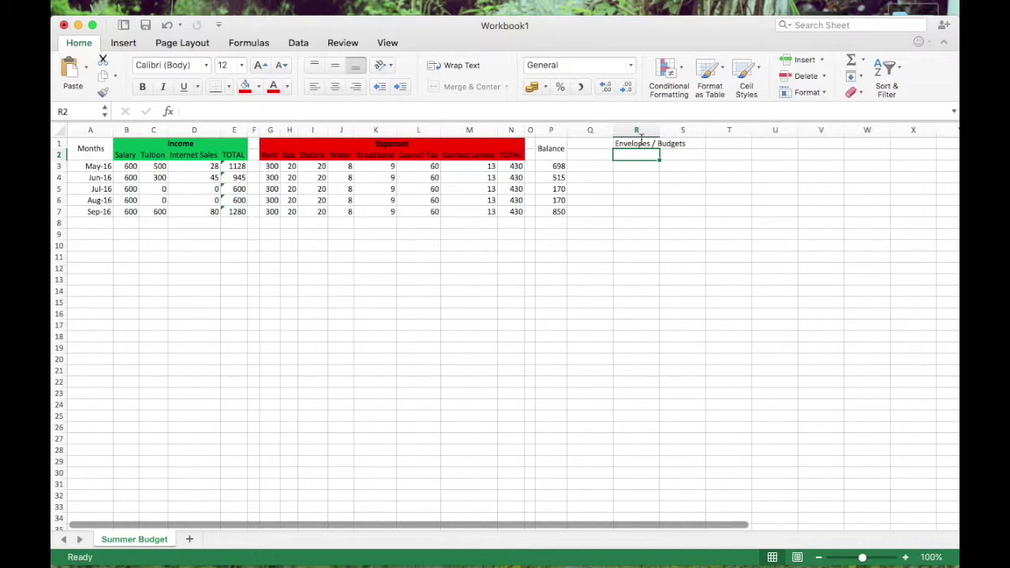
# Enter the headings Food, Toiletries, Clothing, Entertainment, Transport and Misc. in R2:W2, and widen column U to fit Entertainment
pyautogui.write('Food')
pyautogui.press('Right')
pyautogui.write('Toiletries')
pyautogui.press('Right')
pyautogui.write('Clothing')
pyautogui.press('Right')
pyautogui.write('Entertainment')
pyautogui.press('Right')
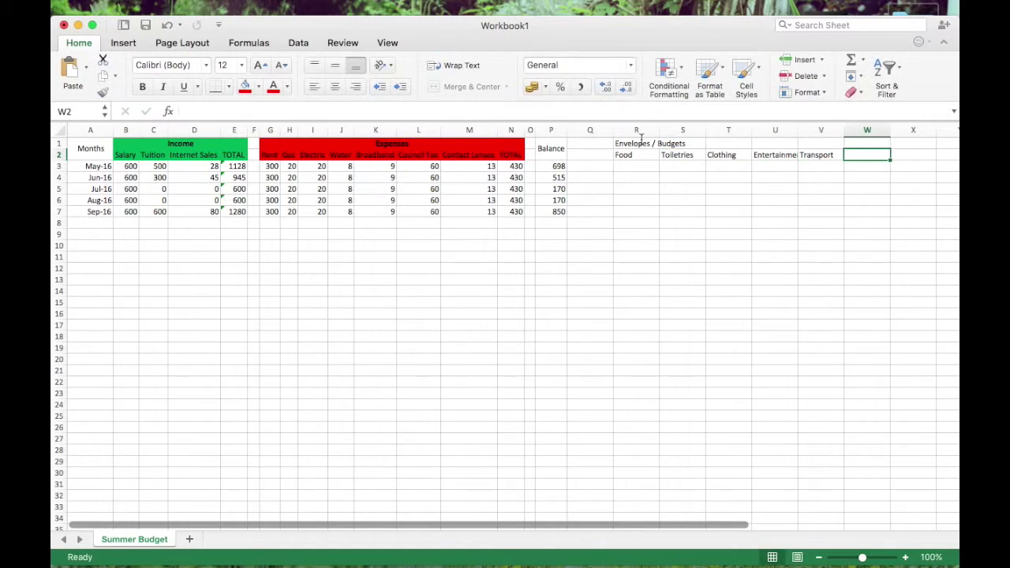
pyautogui.moveTo(794, 129); pyautogui.dragTo(803, 129)
# Set the Food budget to 30 for every month from May-16 to Sep-16
pyautogui.click(635, 161)
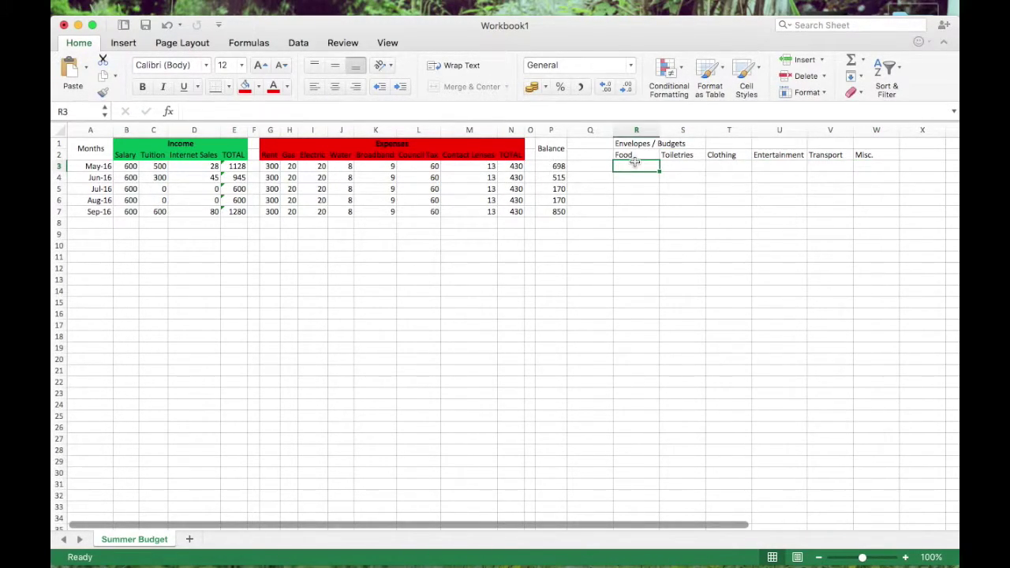
pyautogui.write('30')
pyautogui.press('Return')
pyautogui.write('30')
pyautogui.press('Return')
pyautogui.write('30')
pyautogui.press('Return')
pyautogui.write('30')
pyautogui.press('Return')
pyautogui.write('30')
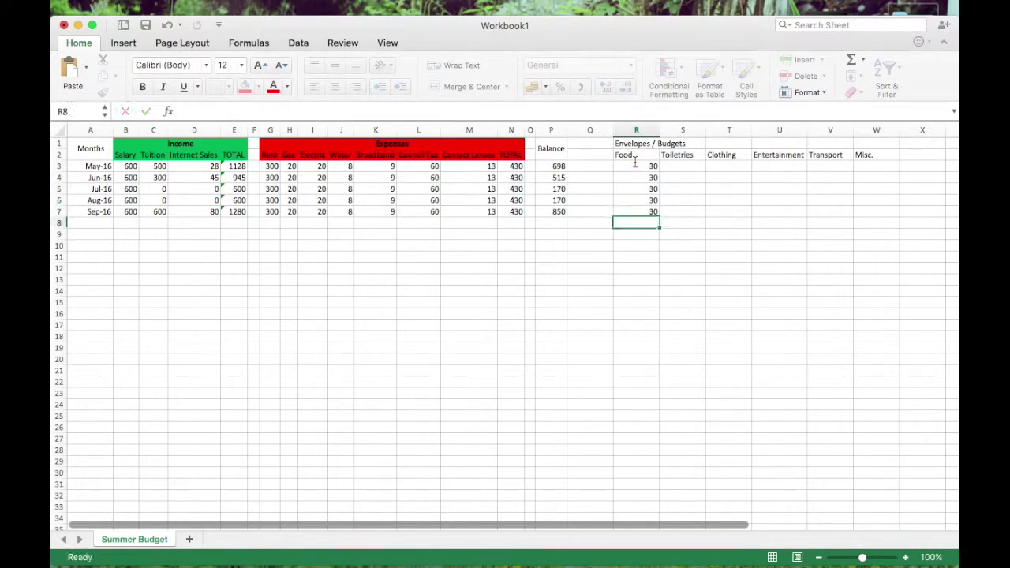
pyautogui.press('Return')
# Enter the Toiletries budgets 50, 50, 10, 0 and 50 for May-16 to Sep-16
pyautogui.click(680, 167)
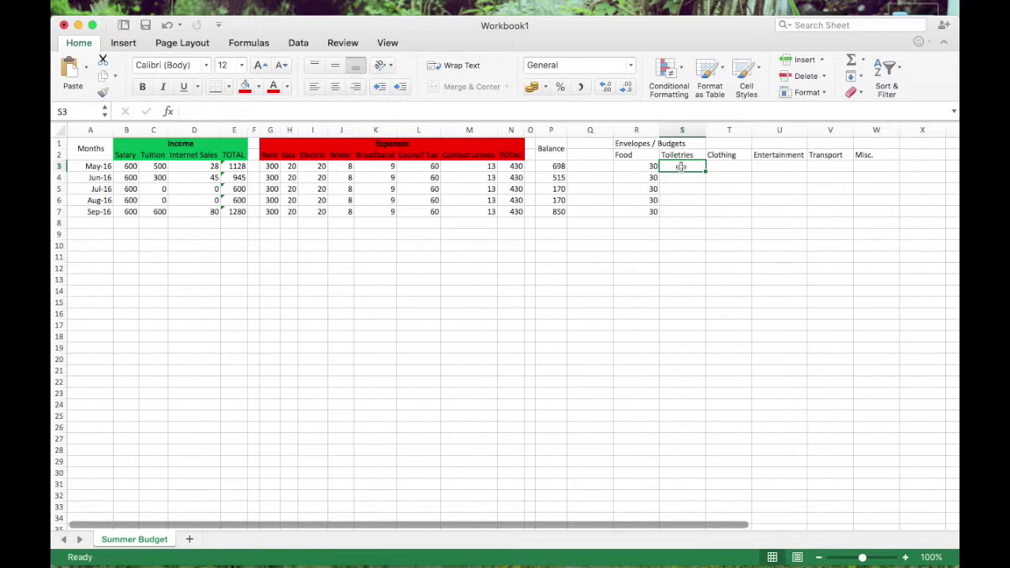
pyautogui.write('50')
pyautogui.press('Return')
pyautogui.write('50')
pyautogui.press('Return')
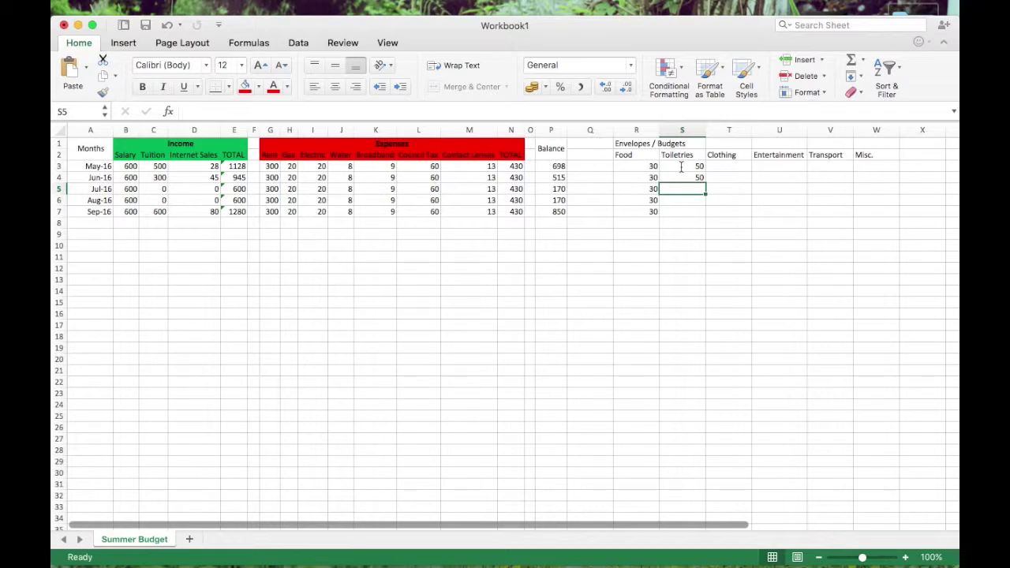
pyautogui.write('10')
pyautogui.press('Return')
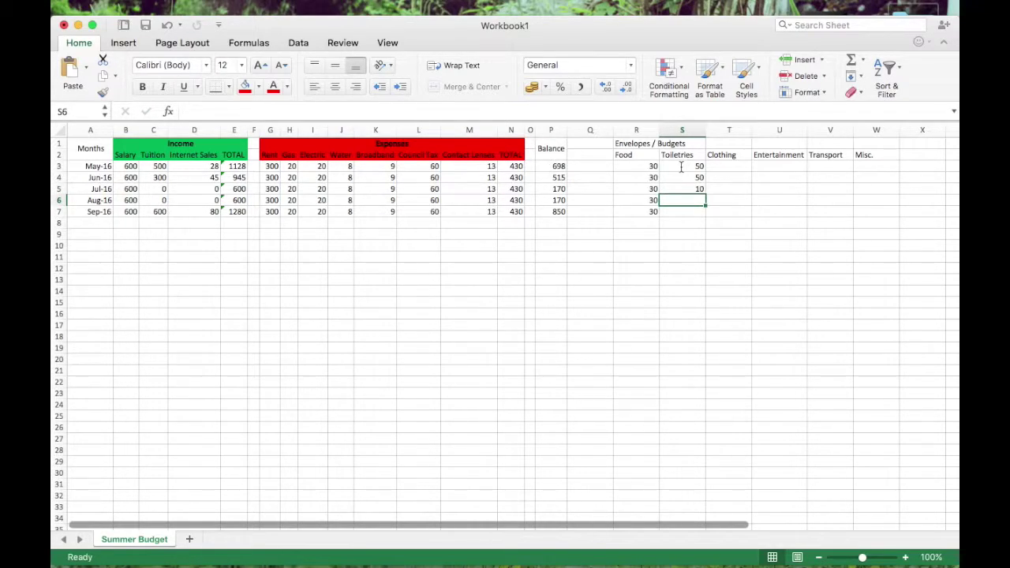
pyautogui.write('0')
pyautogui.press('Return')
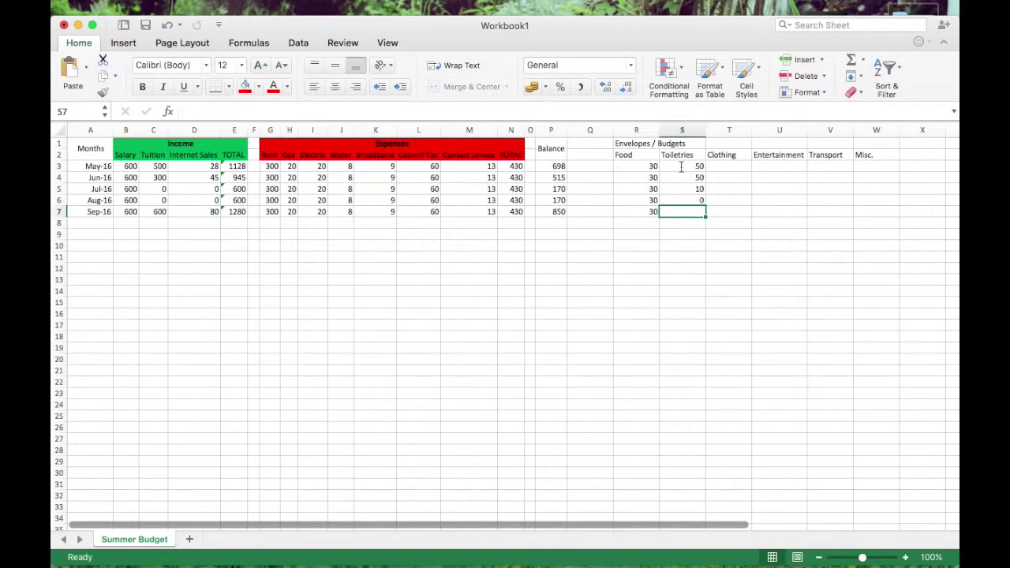
pyautogui.write('50')
pyautogui.press('Return')
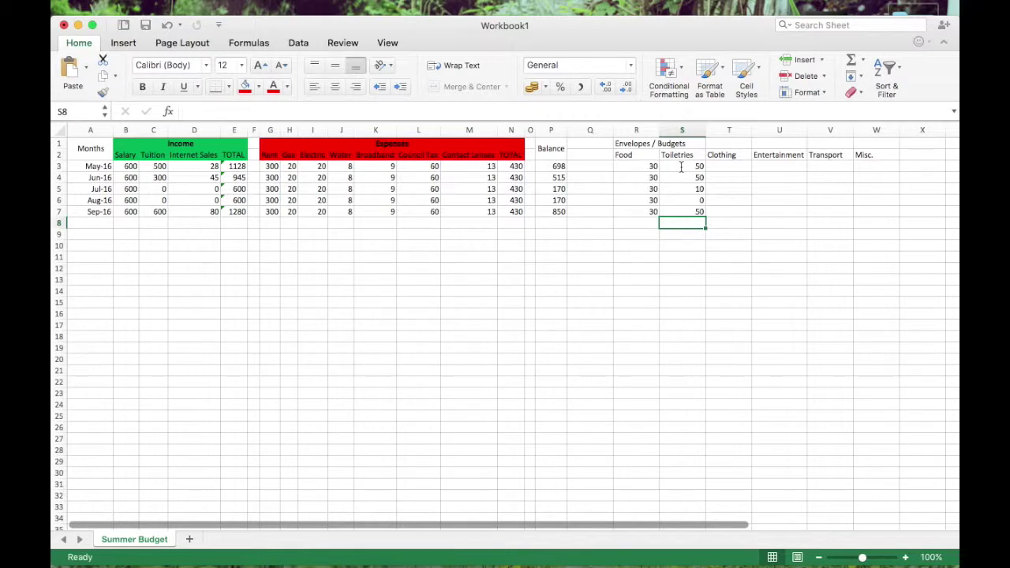
# Enter the Clothing budgets 170, 30, 20, 10 and 240 for May-16 to Sep-16
pyautogui.press('Right')
pyautogui.press('Up')
pyautogui.press('Up')
pyautogui.press('Up')
pyautogui.press('Up')
pyautogui.press('Up')
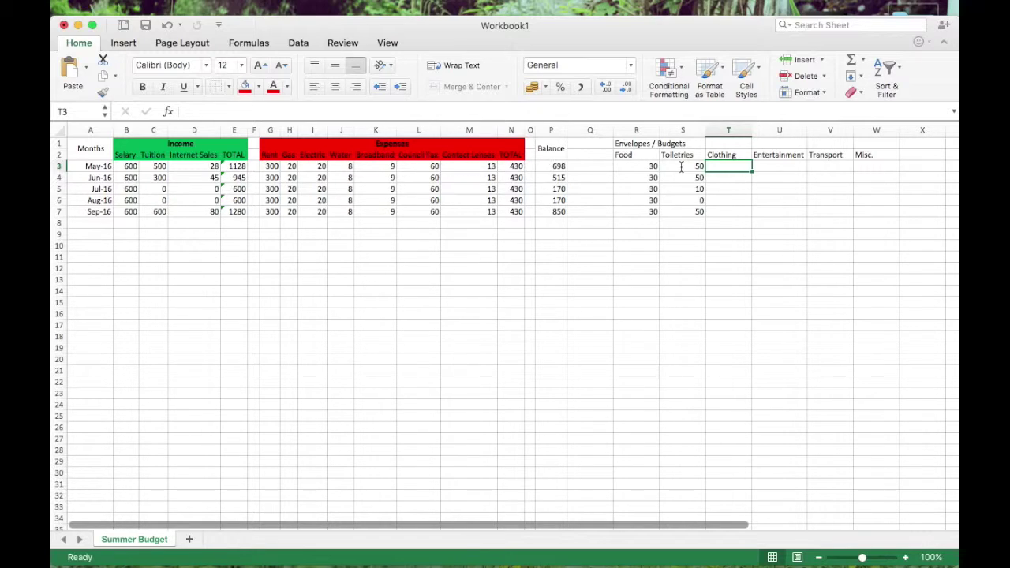
pyautogui.write('170')
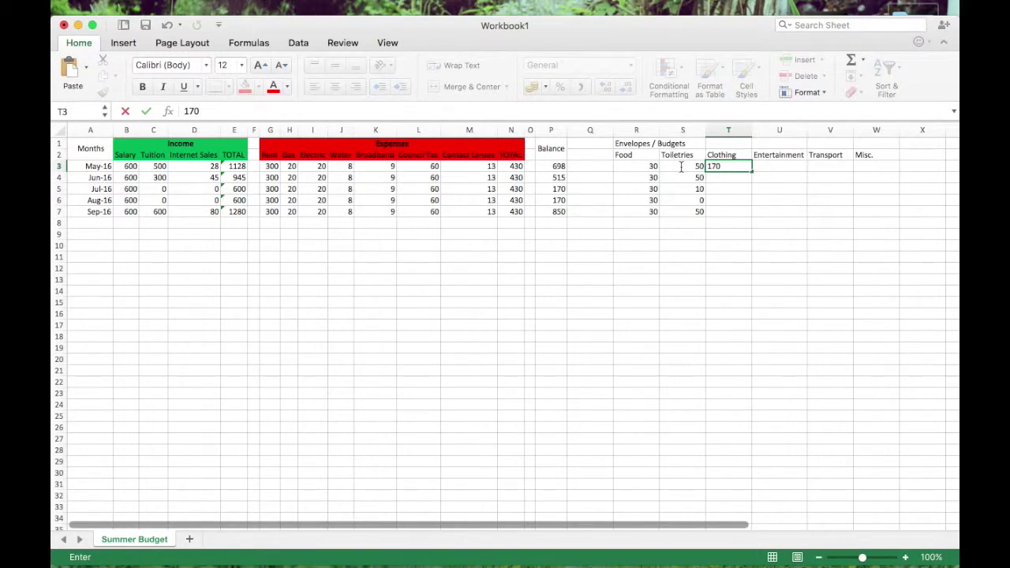
pyautogui.press('Return')
pyautogui.write('30')
pyautogui.press('Return')
pyautogui.write('20')
pyautogui.press('Return')
pyautogui.write('10')
pyautogui.press('Return')
pyautogui.write('240')
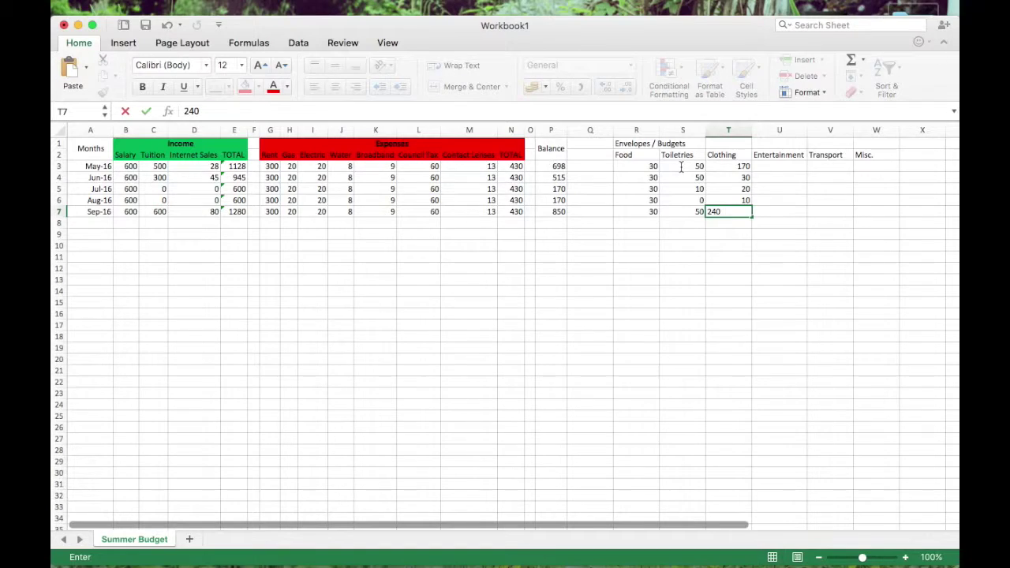
pyautogui.press('Return')
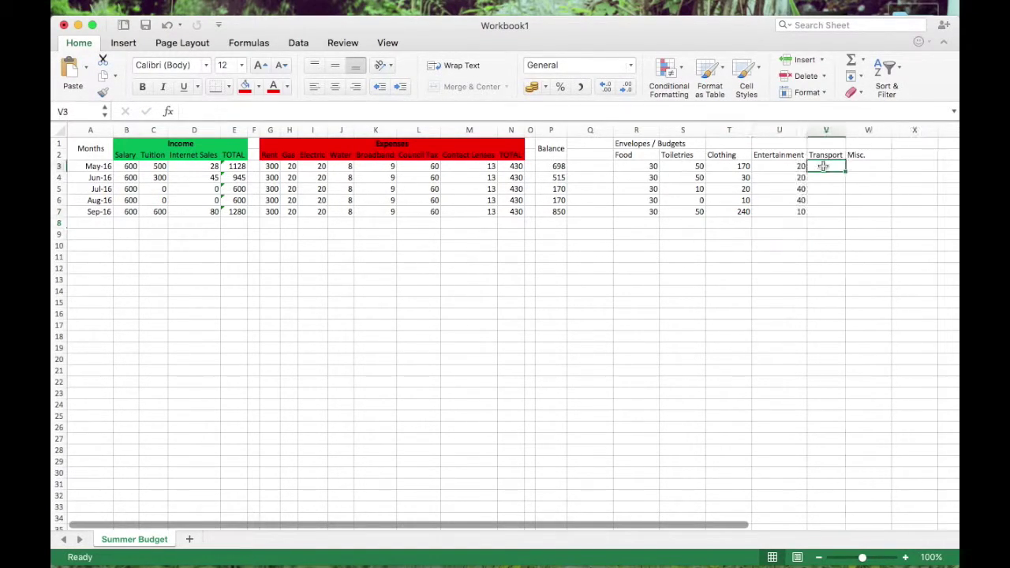
# Enter the Transport budgets 0, 0, 40, 50 and 0 for May-16 to Sep-16
pyautogui.write('0')
pyautogui.press('Return')
pyautogui.press('Return')
pyautogui.press('Return')
pyautogui.press('Return')
pyautogui.write('0')
pyautogui.press('Up')
pyautogui.press('Up')
pyautogui.press('Up')
pyautogui.write('0')
pyautogui.press('Return')
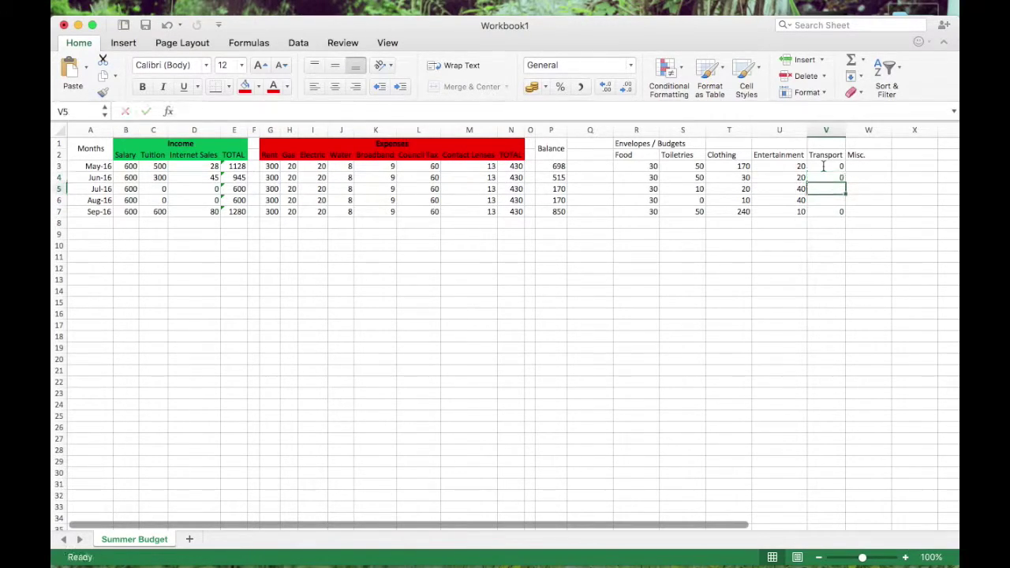
pyautogui.write('40')
pyautogui.press('Return')
pyautogui.write('50')
pyautogui.press('Return')
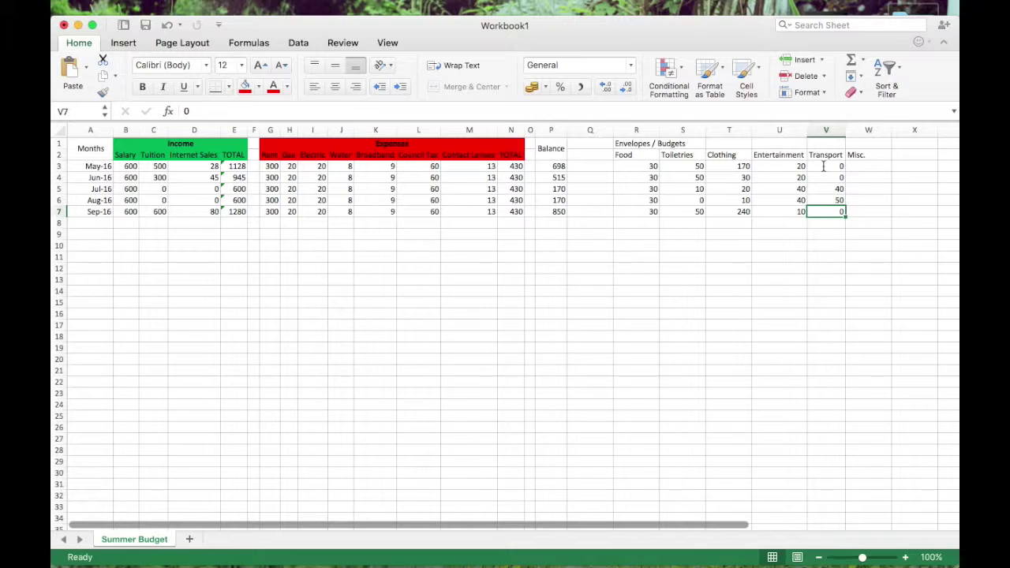
# Insert a new column between Transport and Misc. and give it the heading Phone
pyautogui.press('Right')
pyautogui.press('Up')
pyautogui.press('Up')
pyautogui.press('Up')
pyautogui.press('Up')
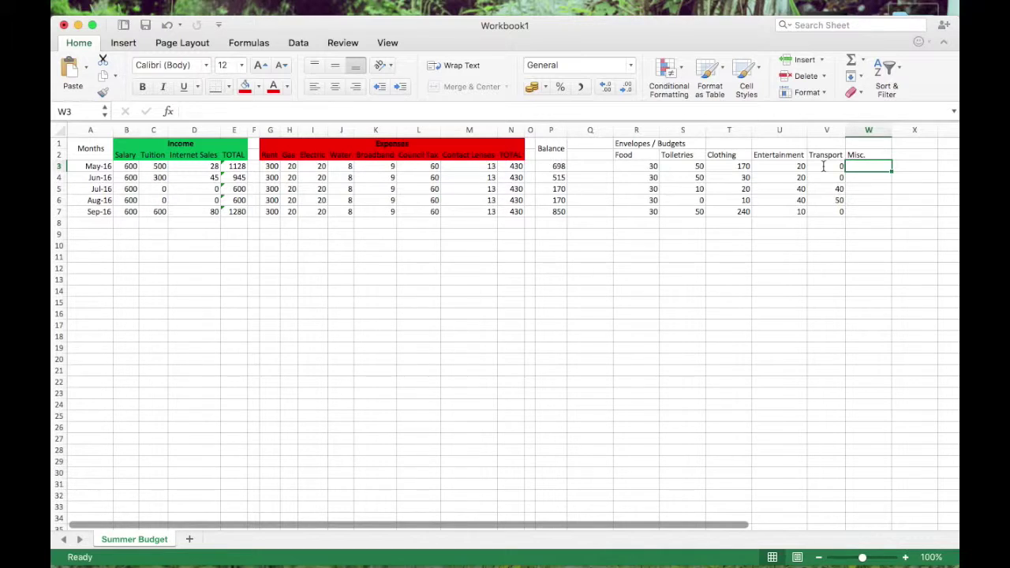
pyautogui.rightClick(877, 131)
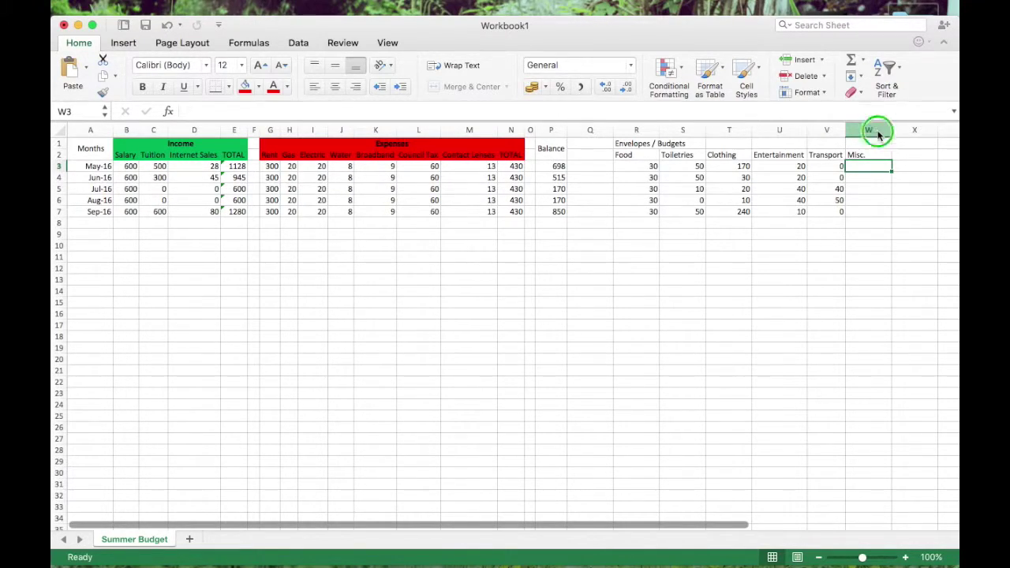
pyautogui.click(828, 201)
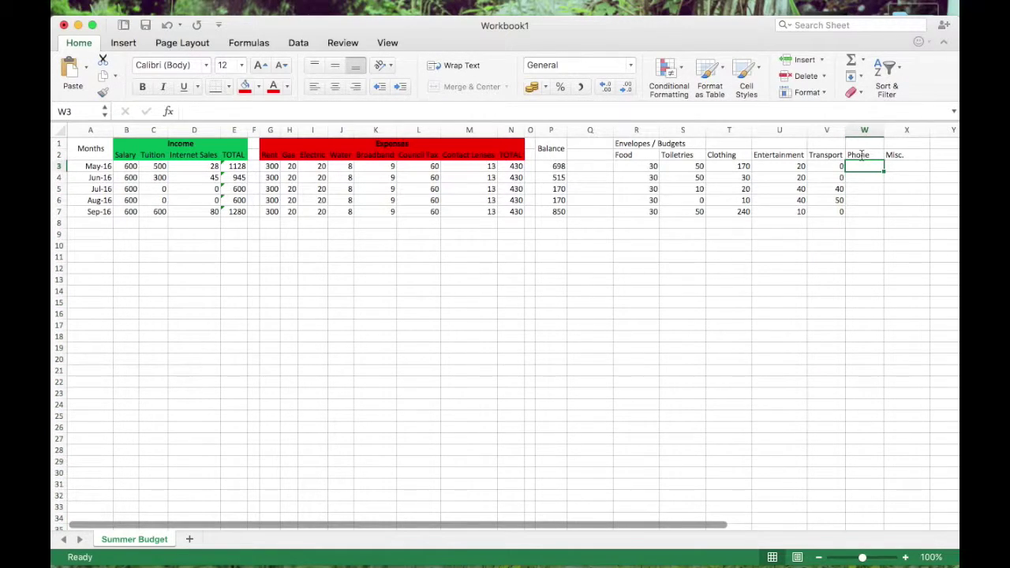
# Set the Phone budget to 5 for every month from May-16 to Sep-16
pyautogui.write('5 5 5 5 5')
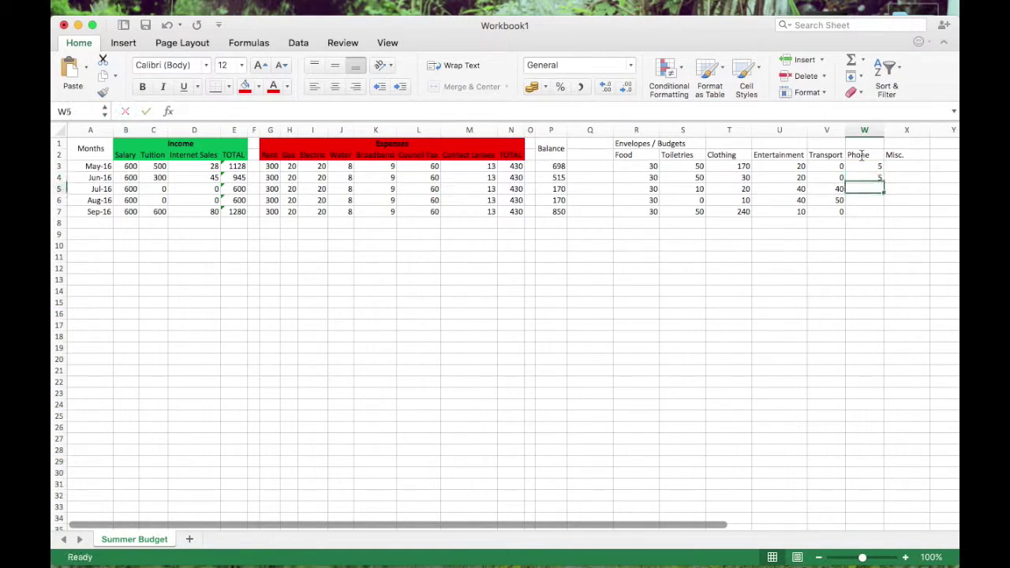
pyautogui.press('Tab')
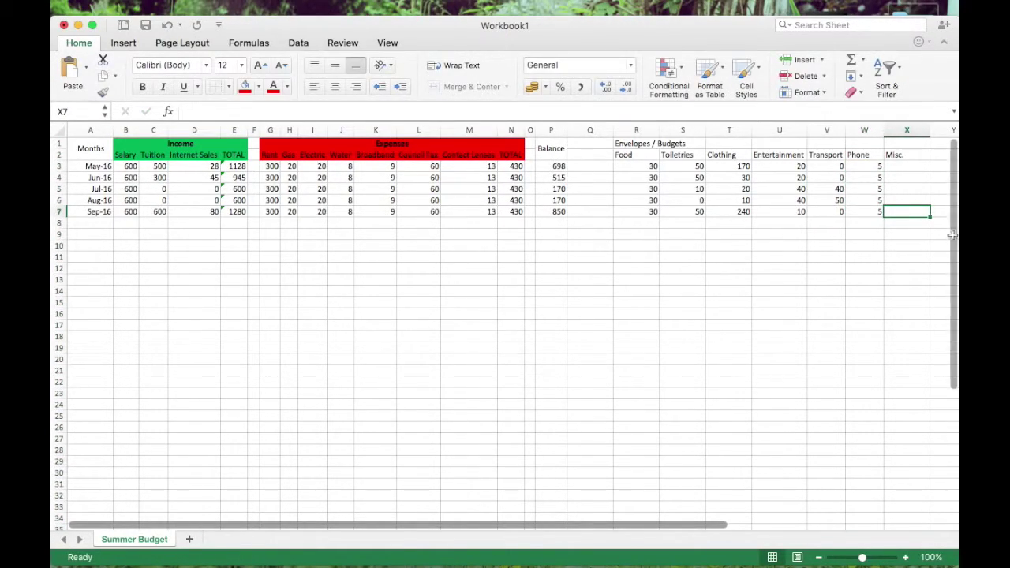
# Set the Misc. budget to 25 for every month from May-16 to Sep-16
pyautogui.click(895, 166)
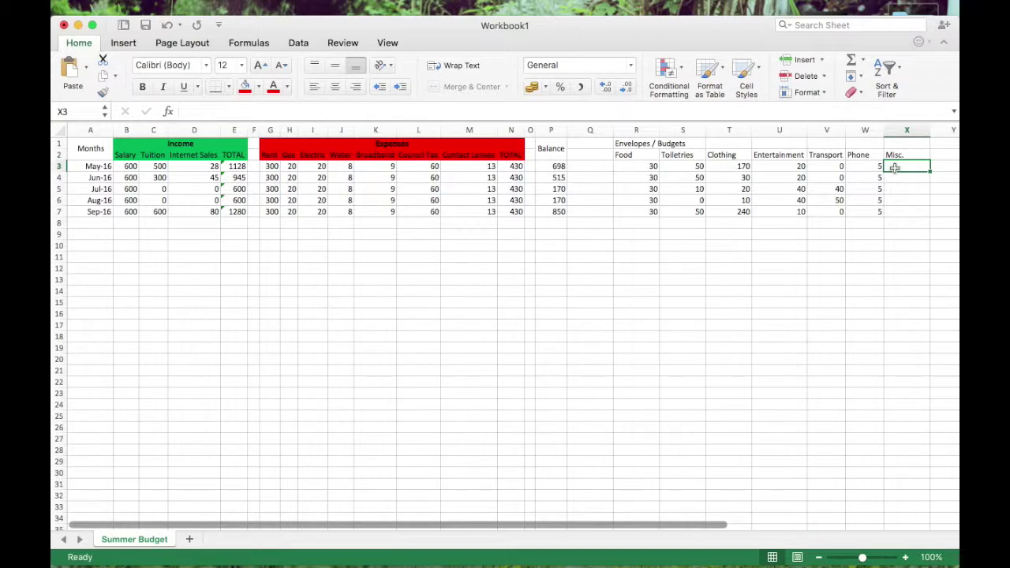
pyautogui.write('25')
pyautogui.press('Return')
pyautogui.write('25')
pyautogui.press('Return')
pyautogui.write('25')
pyautogui.press('Return')
pyautogui.write('25')
pyautogui.press('Return')
pyautogui.write('25')
# Change the Misc. budget for Jun-16 to 150
pyautogui.press('Up')
pyautogui.press('Up')
pyautogui.press('Up')
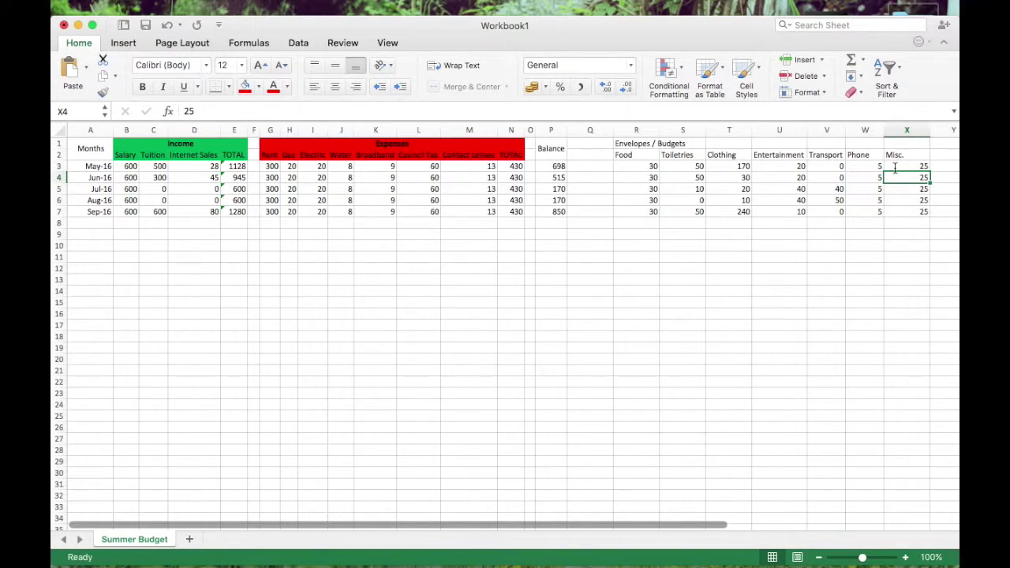
pyautogui.write('150')
pyautogui.press('Return')
# Merge and centre the Envelopes / Budgets heading across Food to Misc. and fit the envelope columns to their contents
pyautogui.moveTo(928, 127); pyautogui.dragTo(895, 127)
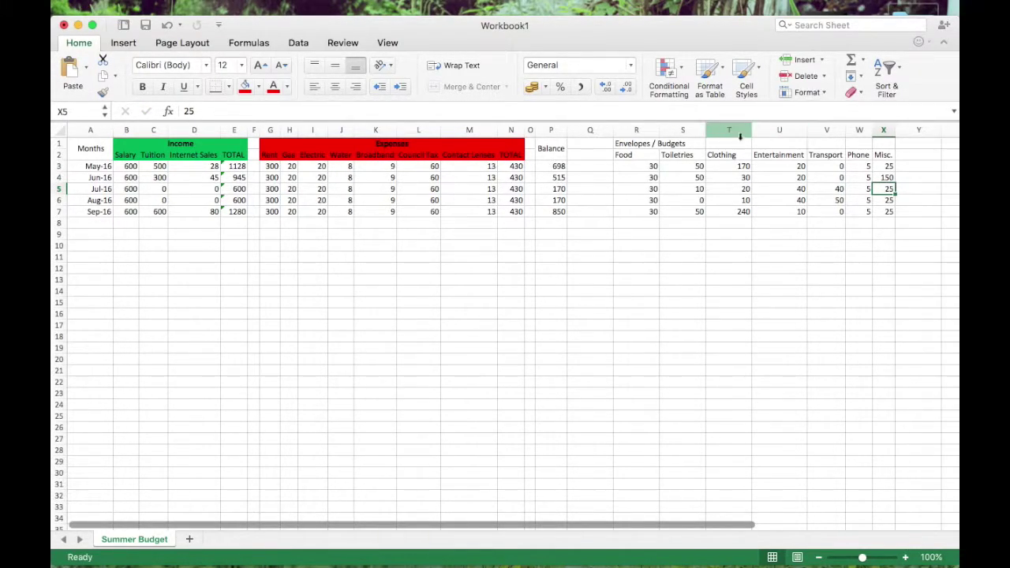
pyautogui.moveTo(752, 130); pyautogui.dragTo(689, 131)
pyautogui.moveTo(631, 143); pyautogui.dragTo(858, 150)
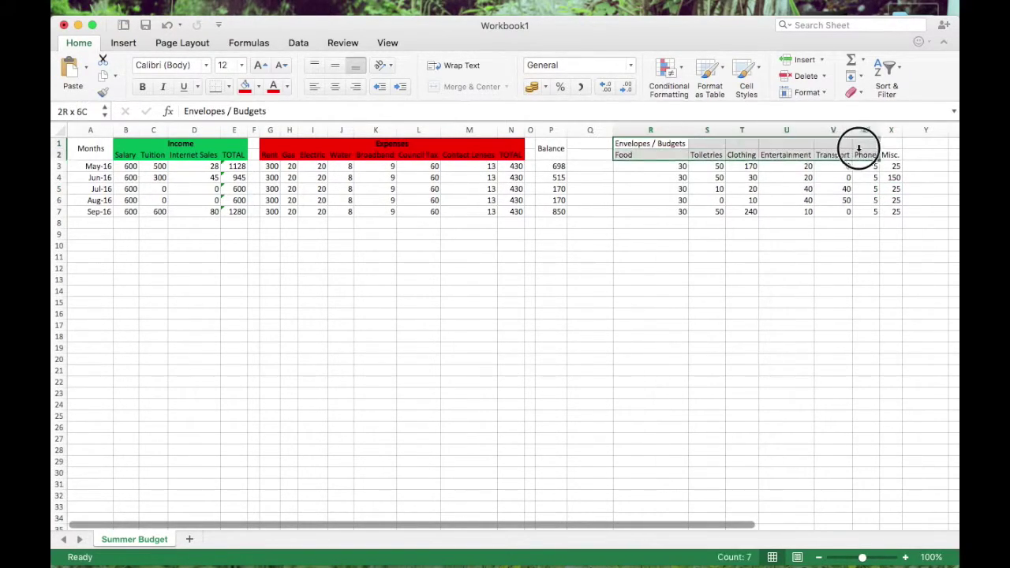
pyautogui.click(887, 143)
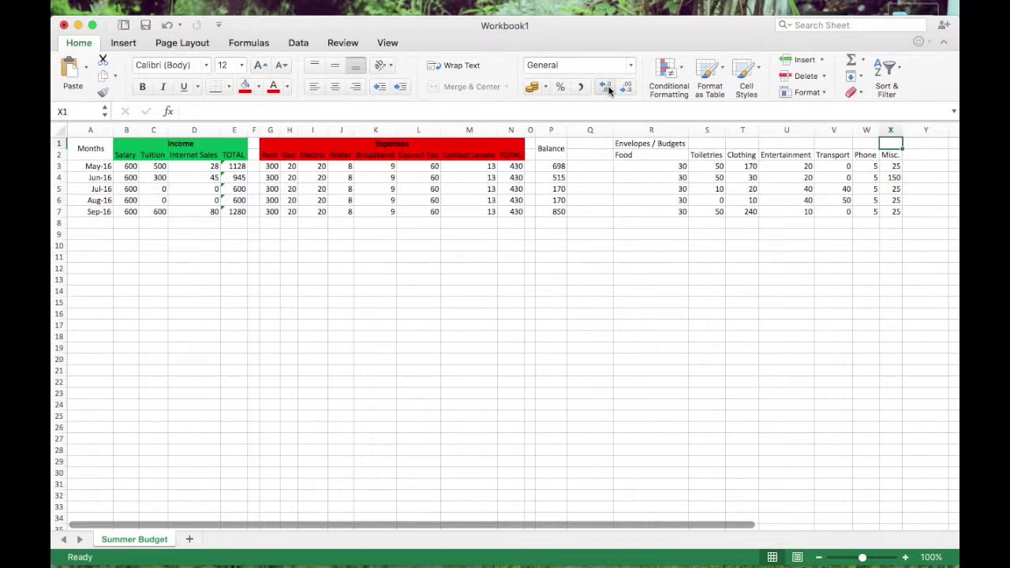
pyautogui.keyDown('shift'); pyautogui.click(669, 144); pyautogui.keyUp('shift')
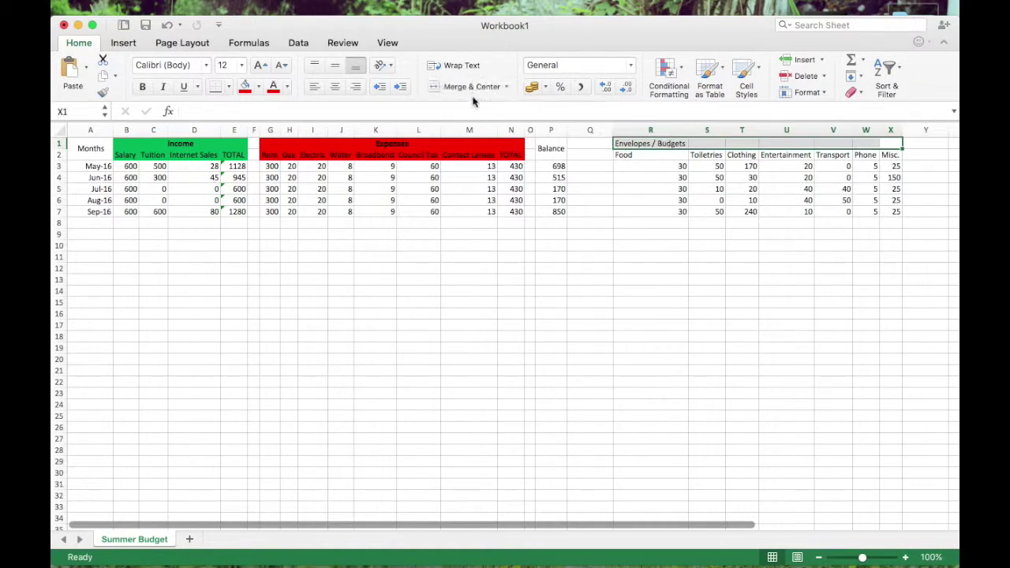
pyautogui.click(471, 87)
pyautogui.doubleClick(689, 130)
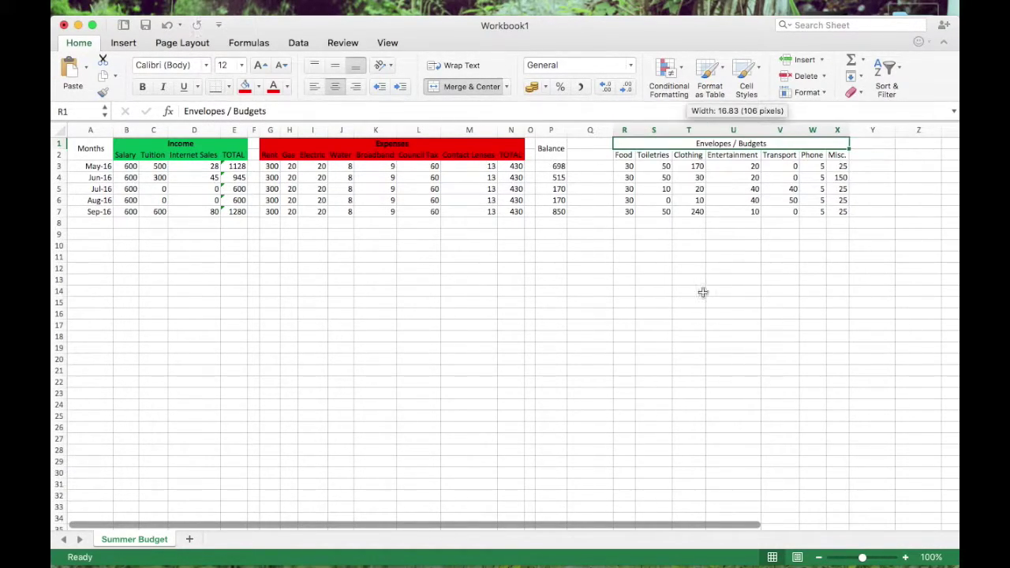
pyautogui.click(703, 292)
# Add the heading TOTAL in the column after Misc
pyautogui.hscroll(1, 848, 165)
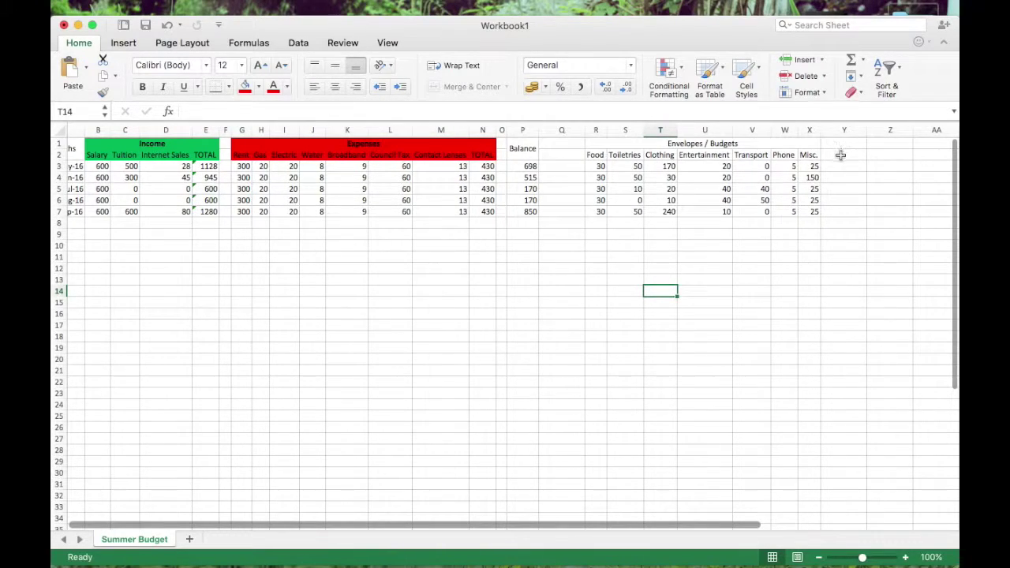
pyautogui.click(841, 155)
pyautogui.write('TOTAL')
pyautogui.press('Return')
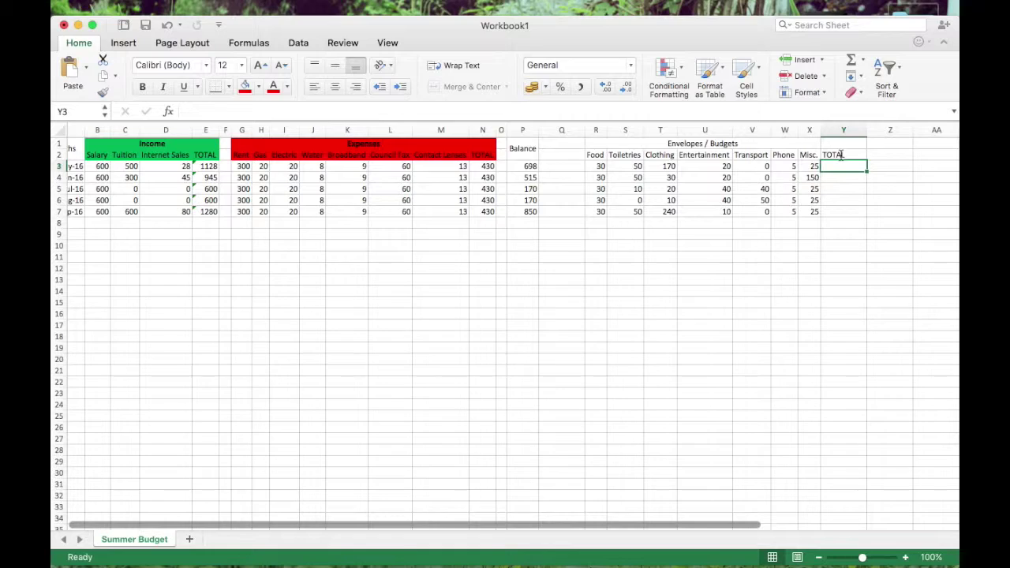
# Sum the Food to Misc. budgets in the envelope TOTAL column for every month from May-16 to Sep-16
pyautogui.write('=')
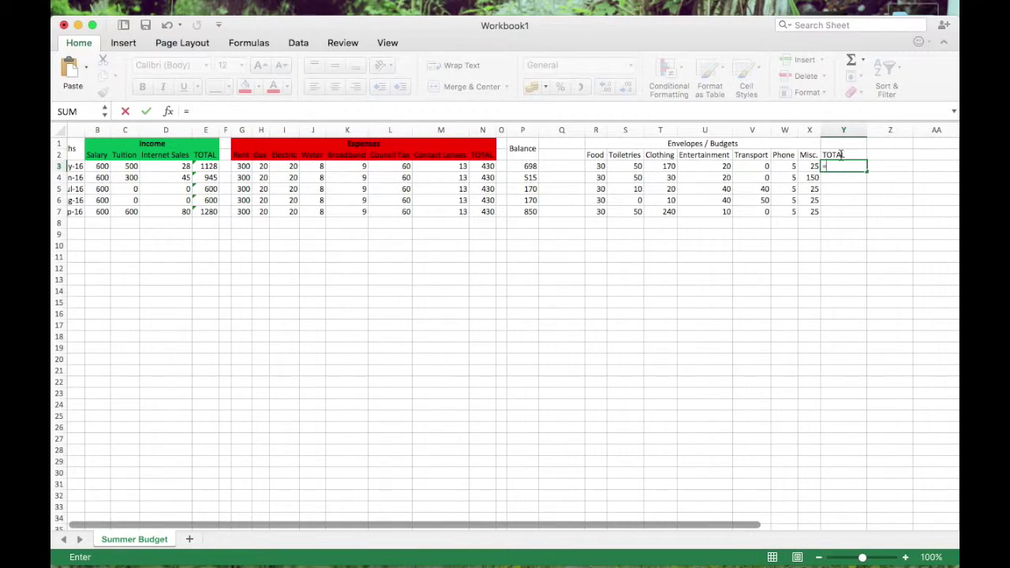
pyautogui.write('SU')
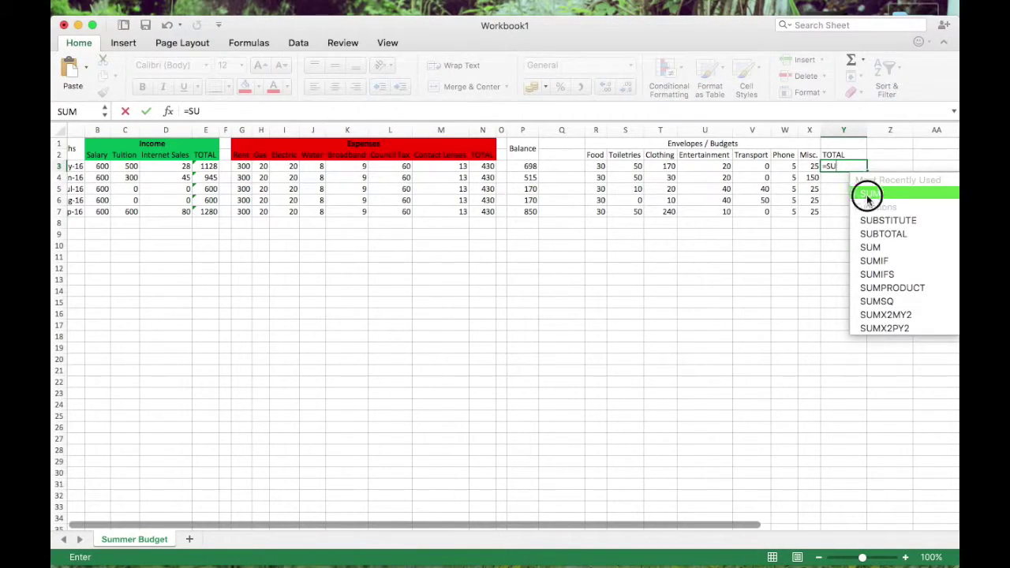
pyautogui.doubleClick(868, 197)
pyautogui.moveTo(598, 167); pyautogui.dragTo(864, 215)
pyautogui.press('Return')
pyautogui.click(855, 166)
pyautogui.click(843, 279)
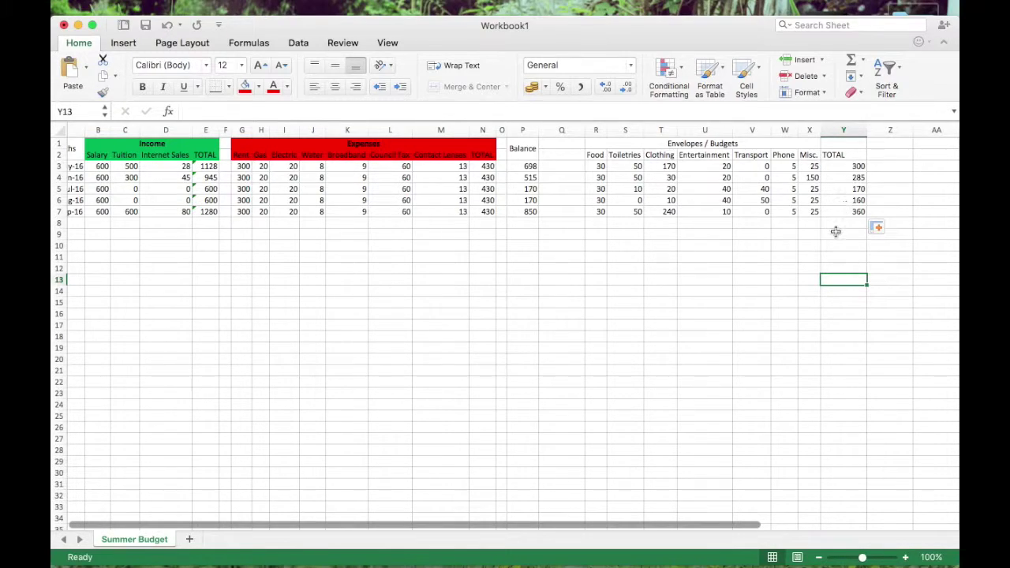
# Fit the envelope TOTAL column to its contents and narrow the blank column between Balance and Food
pyautogui.doubleClick(865, 131)
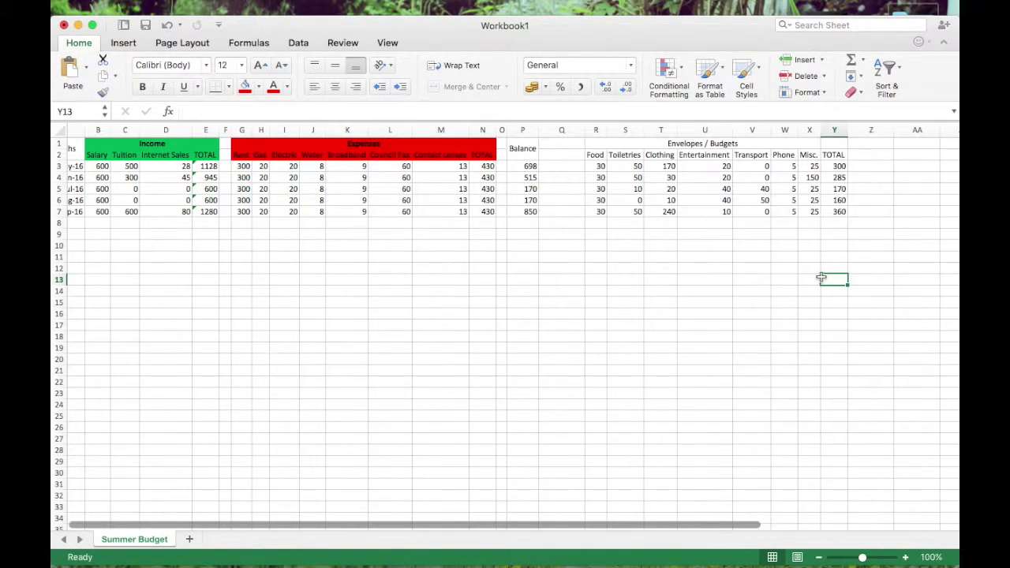
pyautogui.hscroll(5, 820, 276)
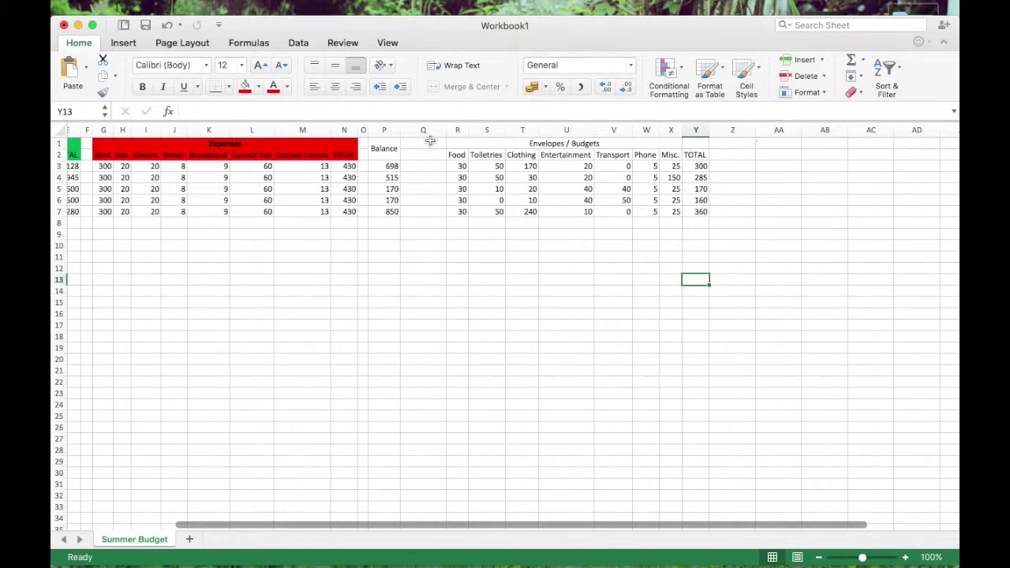
pyautogui.moveTo(446, 130); pyautogui.dragTo(419, 130)
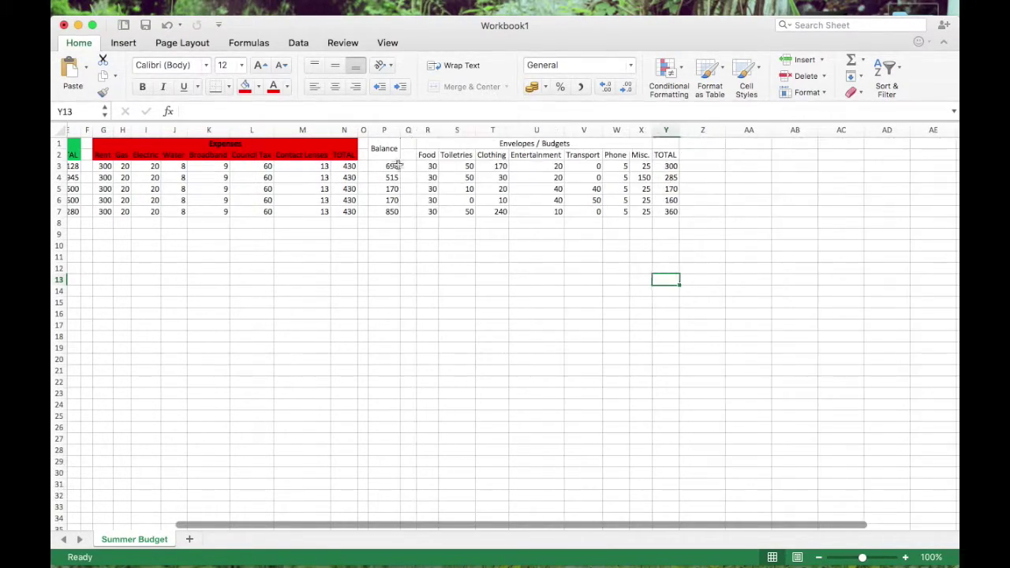
pyautogui.moveTo(388, 166); pyautogui.dragTo(380, 211)
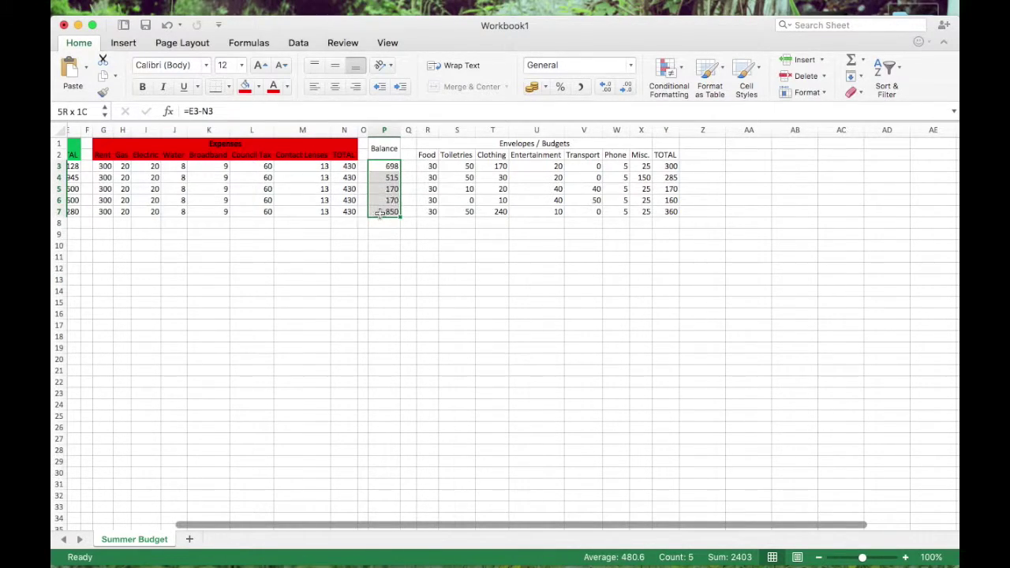
pyautogui.hscroll(-5, 377, 210)
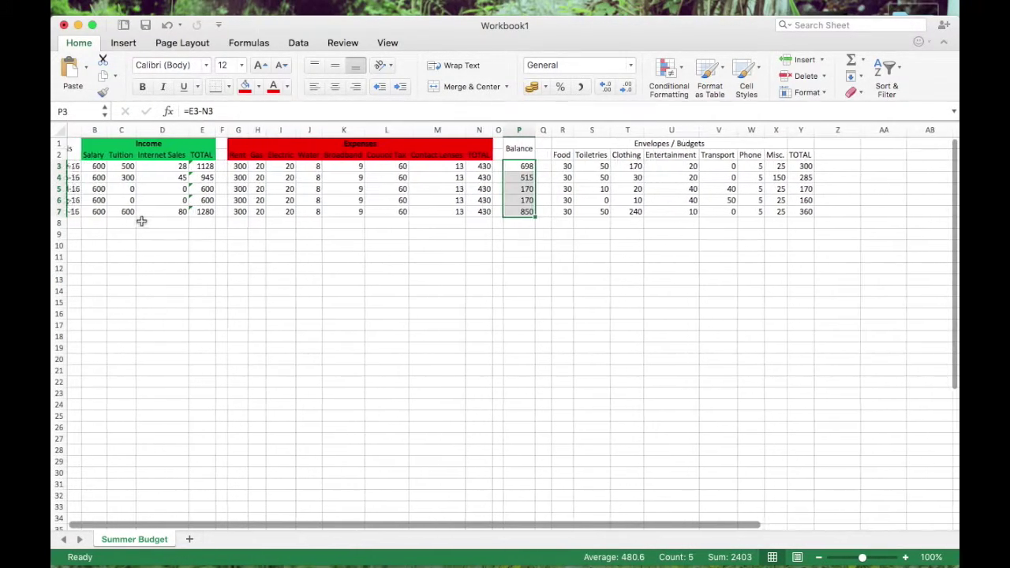
pyautogui.hscroll(-1, 142, 221)
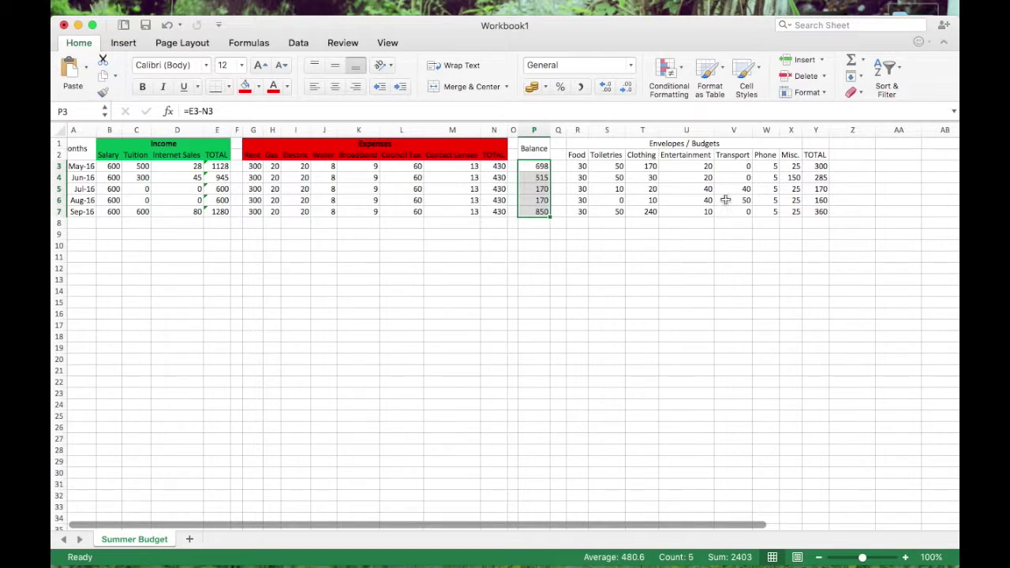
# Give the envelope header rows a light blue fill and format the Envelopes / Budgets title in bold, merged across Food to TOTAL
pyautogui.moveTo(728, 148); pyautogui.dragTo(811, 157)
pyautogui.click(579, 165)
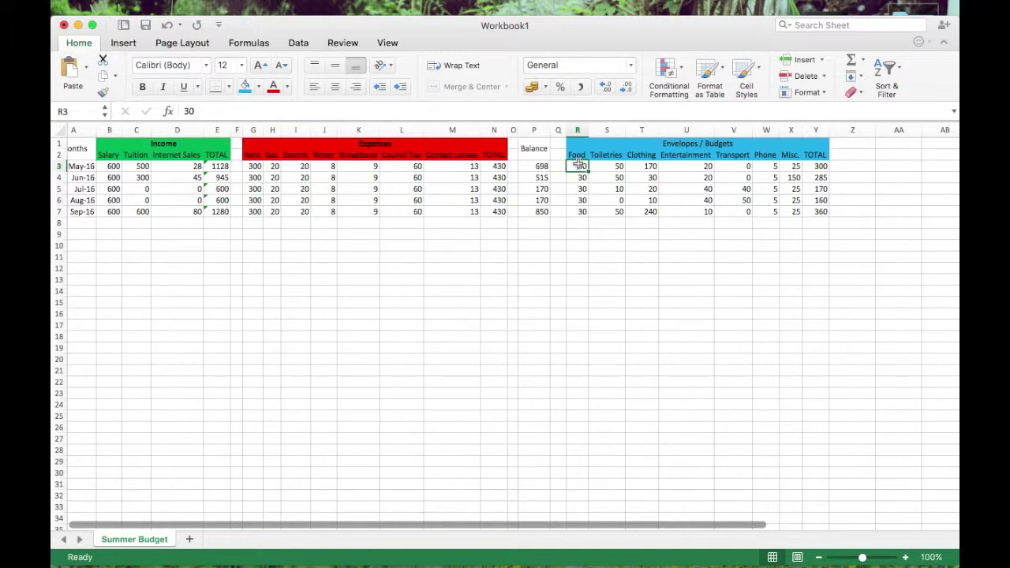
pyautogui.click(624, 144)
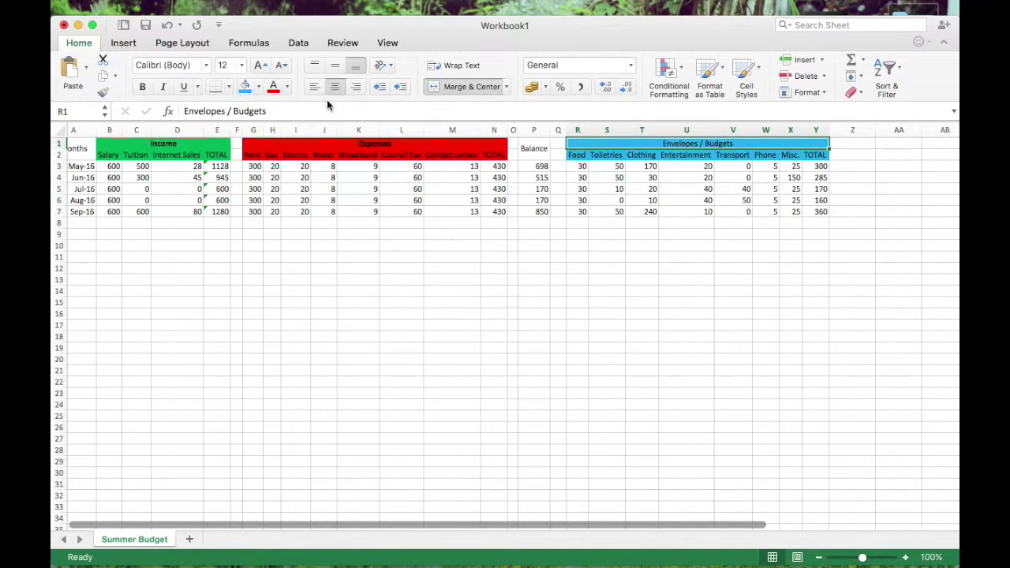
pyautogui.click(143, 86)
pyautogui.click(671, 326)
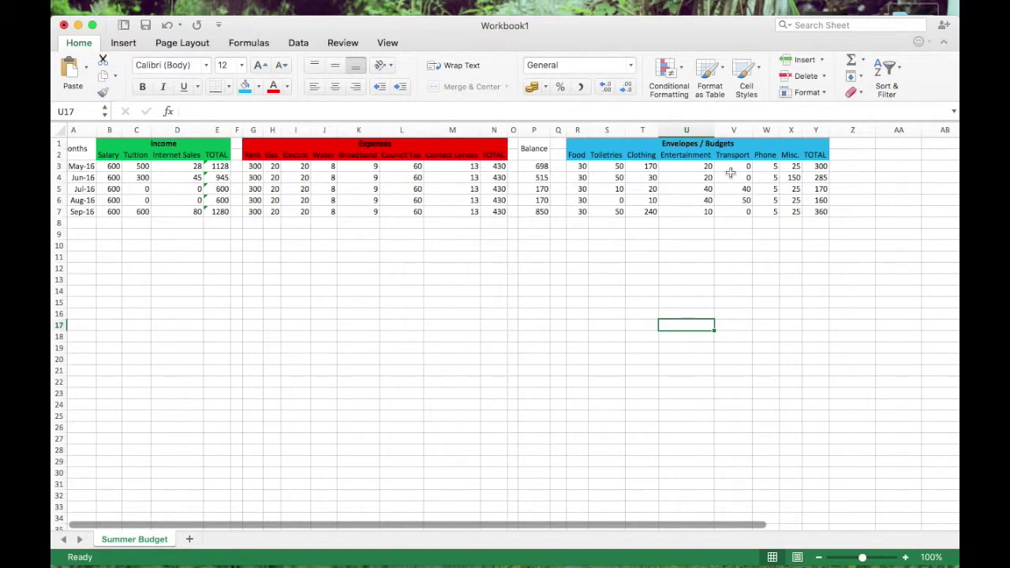
# Merge AA1:AA2, enter the heading Savings and centre it vertically
pyautogui.hscroll(5, 731, 172)
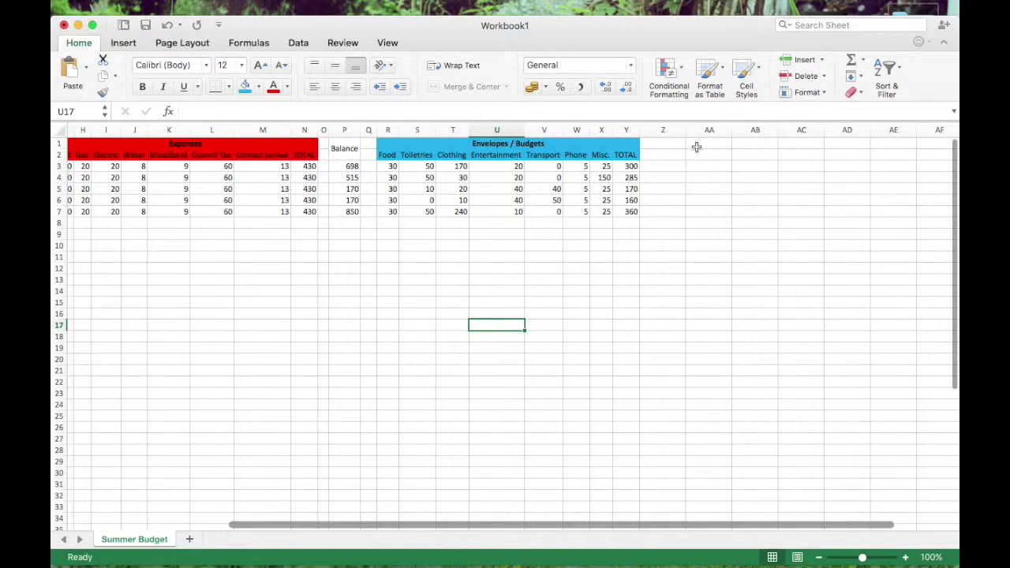
pyautogui.moveTo(705, 144); pyautogui.dragTo(709, 155)
pyautogui.click(464, 87)
pyautogui.write('Savings')
pyautogui.press('Return')
pyautogui.press('Up')
pyautogui.click(334, 66)
# Calculate the May-16 savings in AA3 as the balance minus the envelope total with =P3-Y3
pyautogui.hscroll(-5, 433, 281)
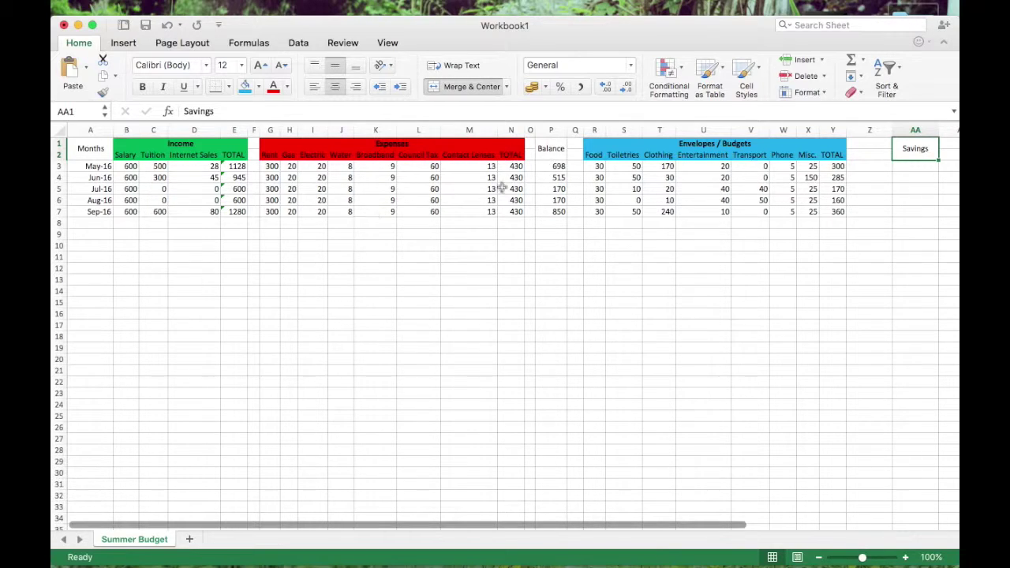
pyautogui.hscroll(5, 462, 184)
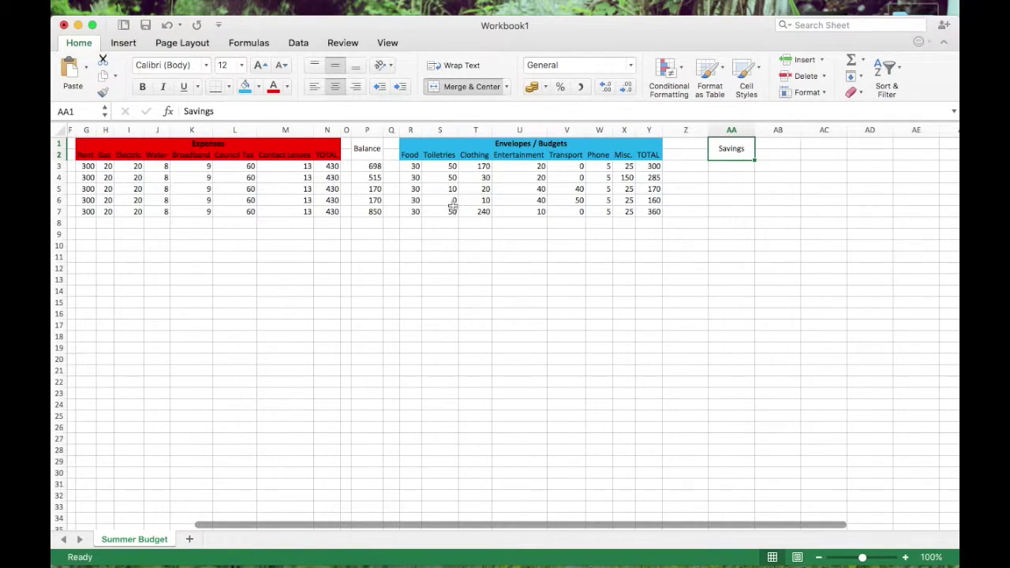
pyautogui.press('Return')
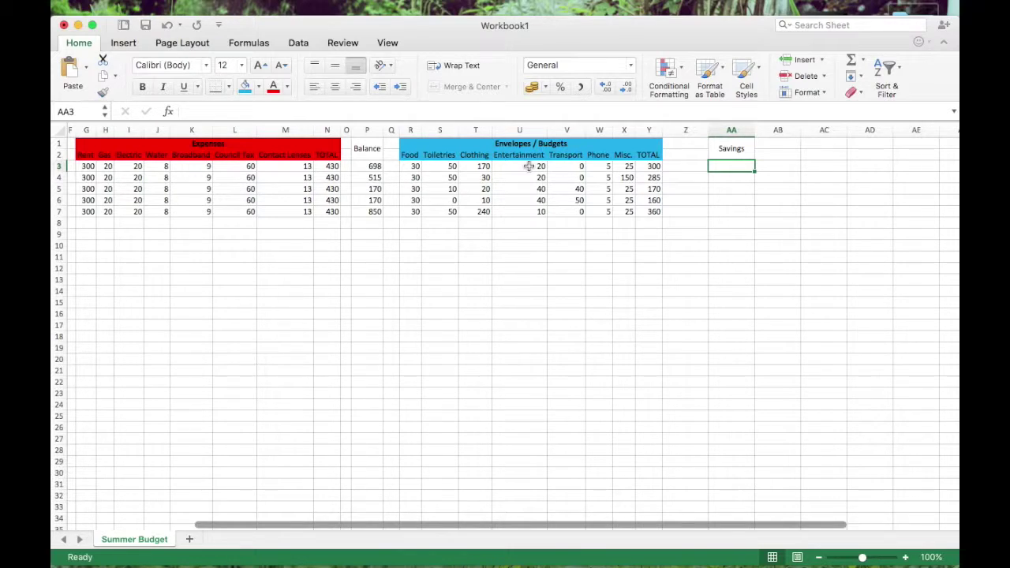
pyautogui.write('=')
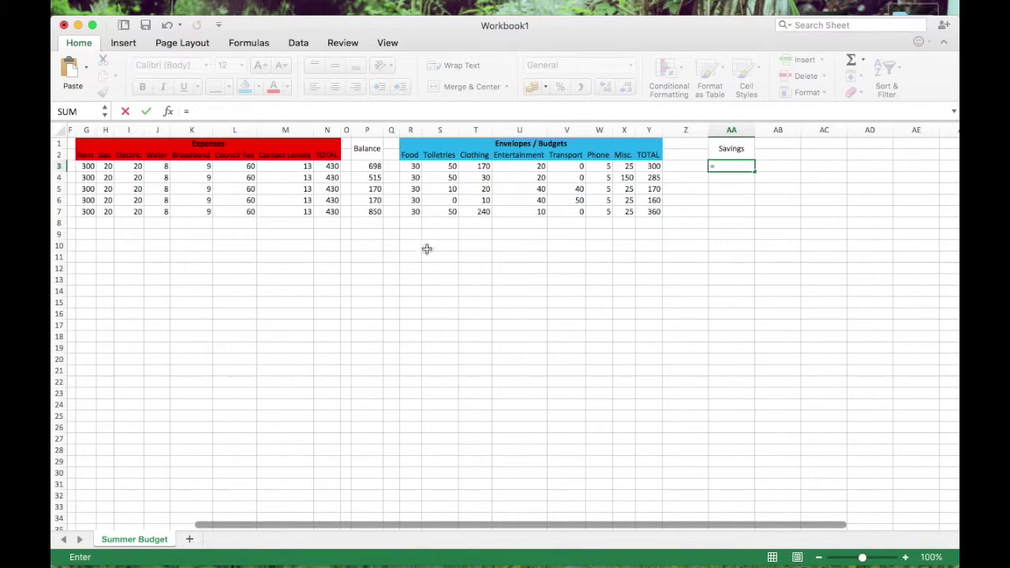
pyautogui.click(365, 167)
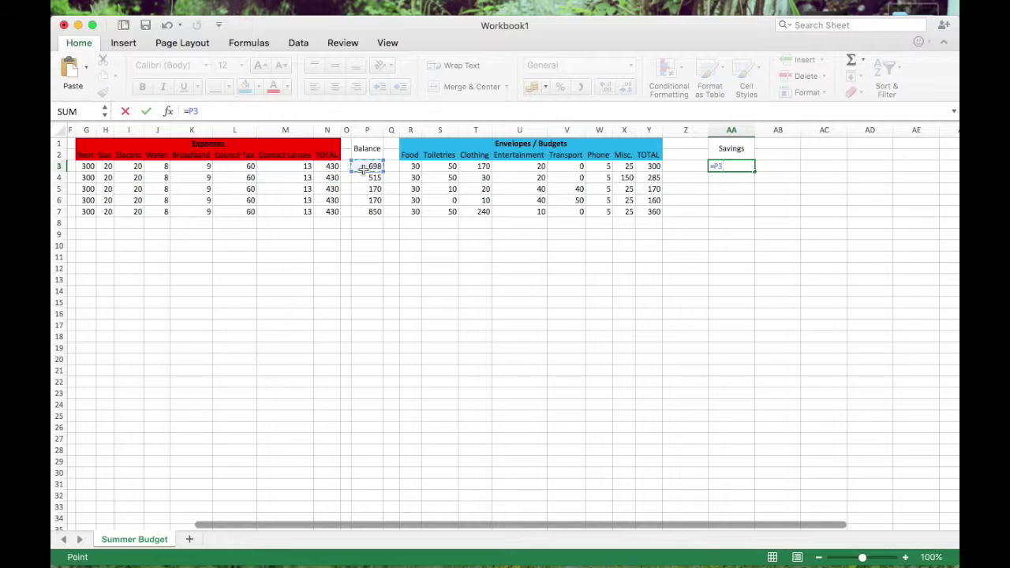
pyautogui.write('=')
pyautogui.click(654, 167)
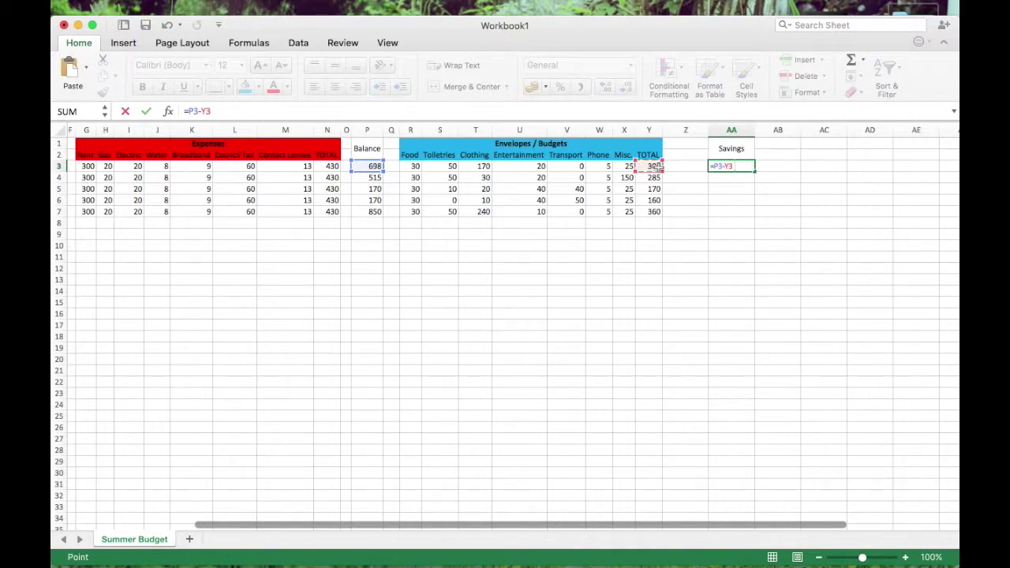
pyautogui.press('Return')
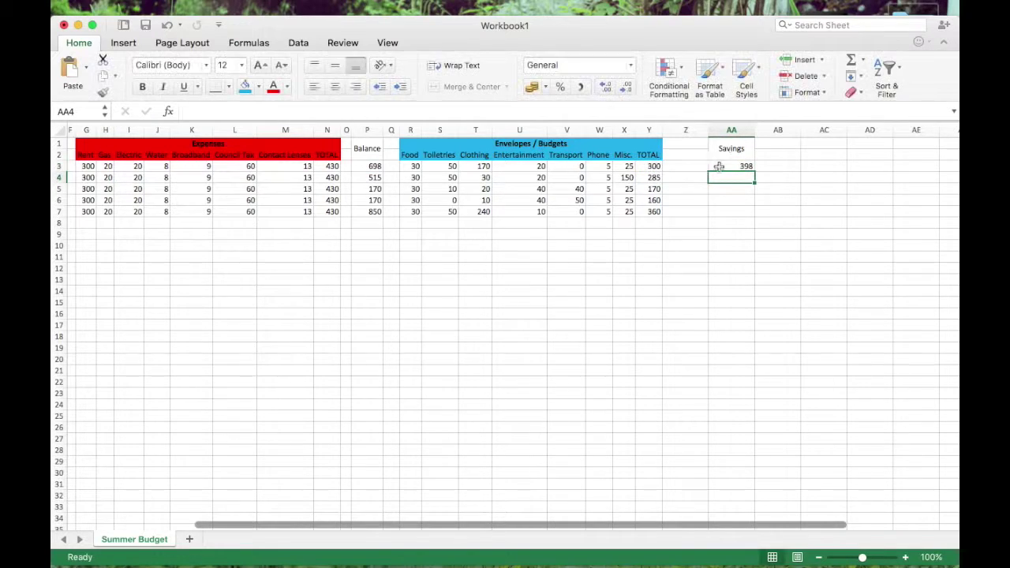
# Copy the savings formula from May-16 down to Sep-16
pyautogui.click(745, 167)
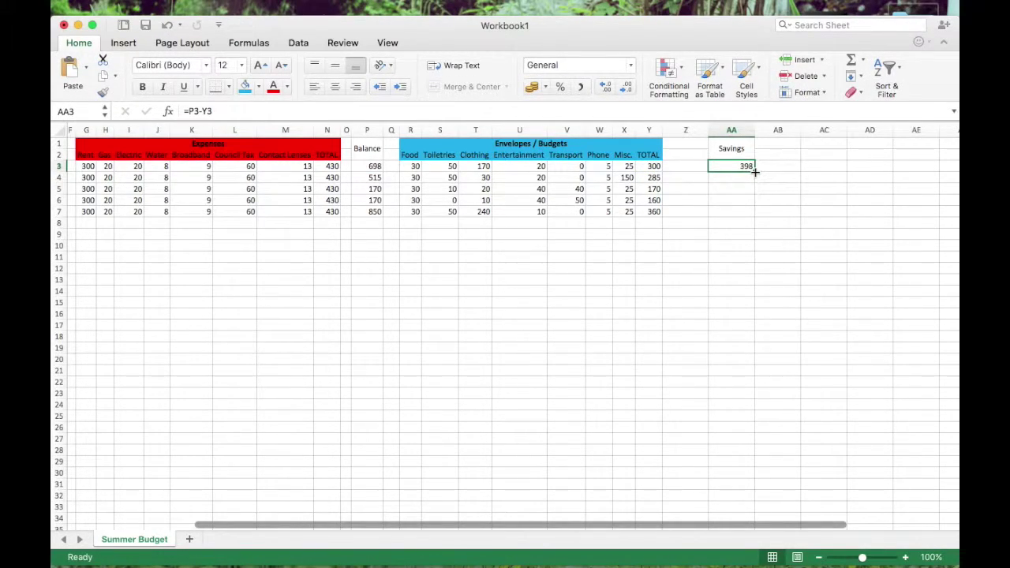
pyautogui.hscroll(-5, 744, 303)
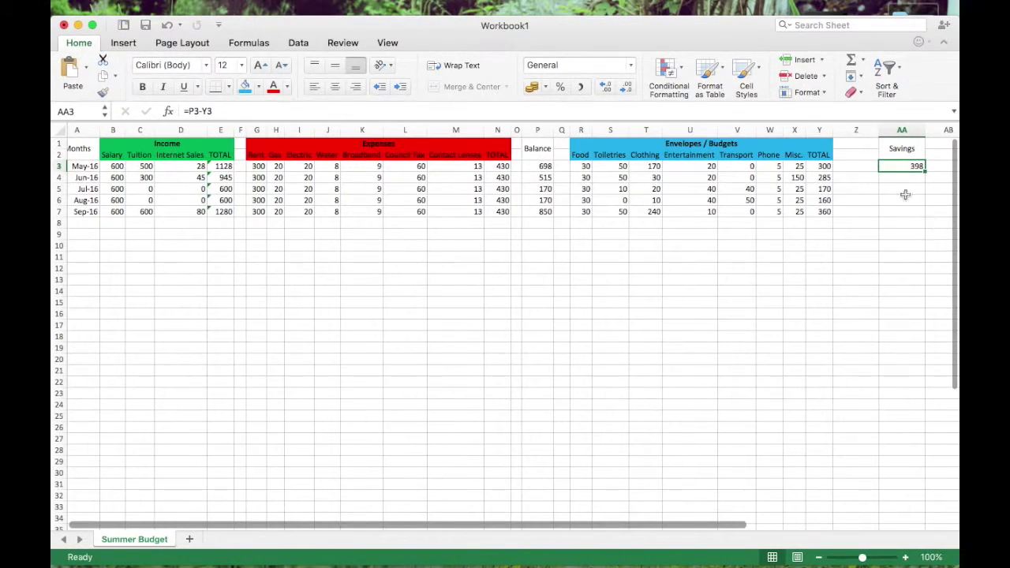
pyautogui.moveTo(925, 170); pyautogui.dragTo(926, 212)
pyautogui.click(890, 257)
# Examine the Savings amounts and their formulas for Jun-16, Jul-16 and Aug-16
pyautogui.click(889, 191)
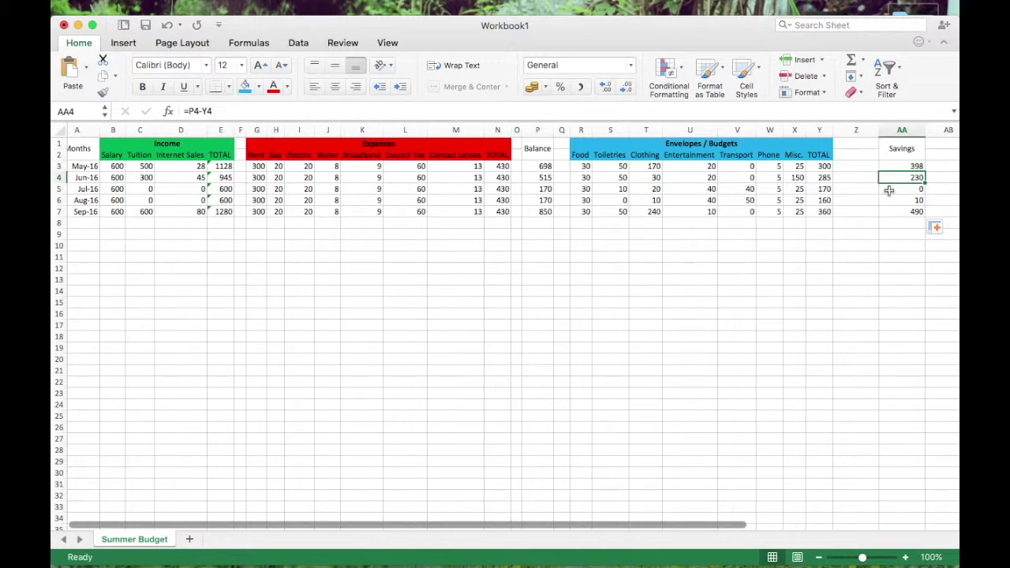
pyautogui.press('Down')
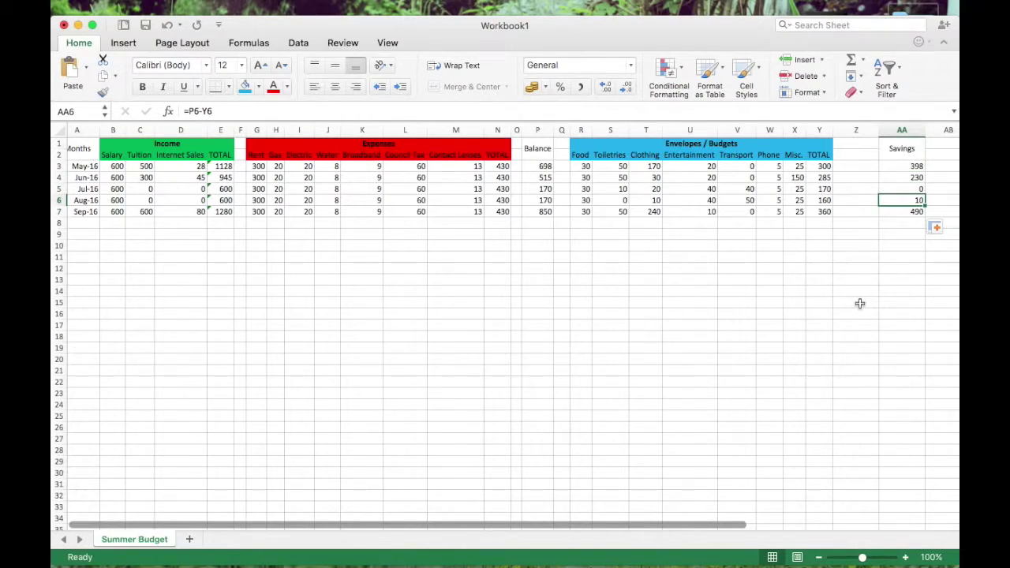
pyautogui.press('Up')
pyautogui.press('Down')
pyautogui.press('Up')
pyautogui.press('Down')
pyautogui.press('Down')
pyautogui.press('Up')
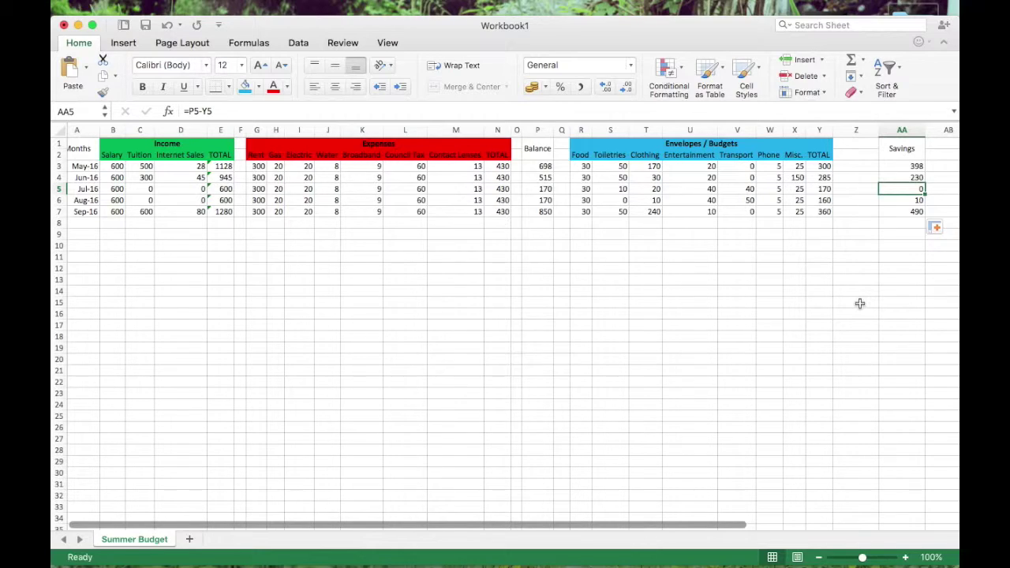
pyautogui.hscroll(-2, 809, 370)
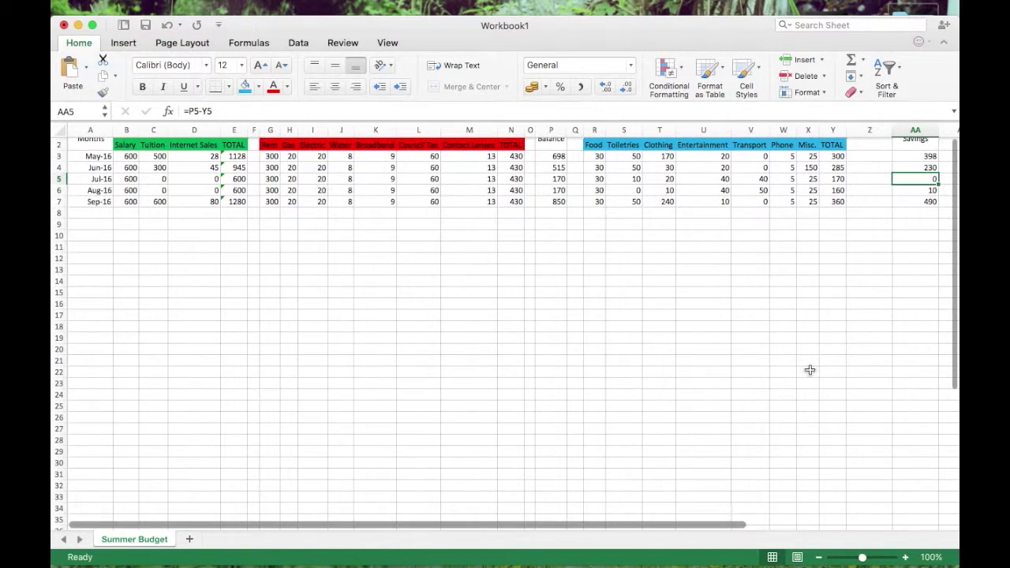
# Narrow the blank column Z between the envelope totals and the Savings column
pyautogui.press('Down')
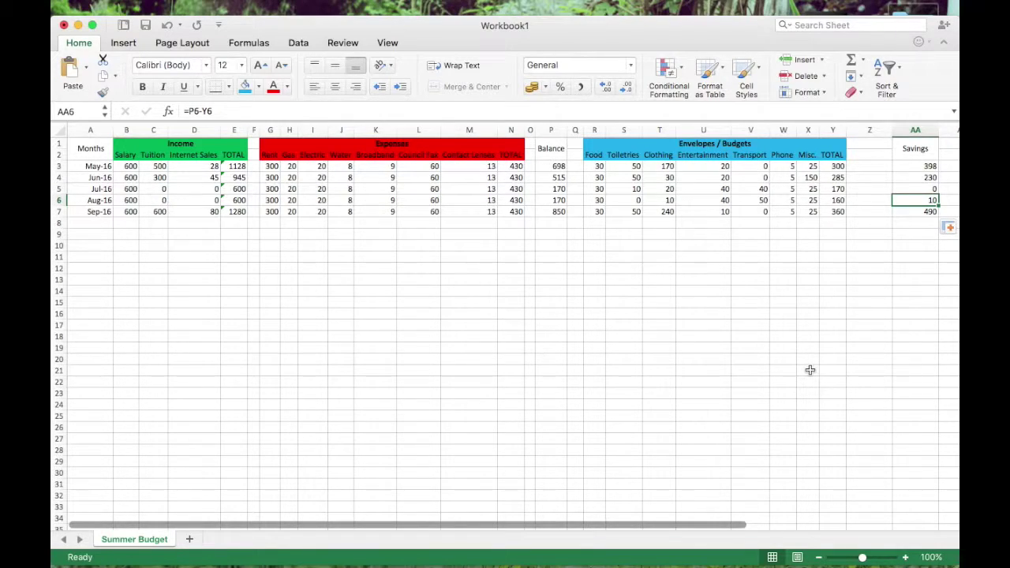
pyautogui.hscroll(6, 810, 370)
pyautogui.moveTo(647, 131); pyautogui.dragTo(614, 128)
pyautogui.hscroll(-6, 632, 249)
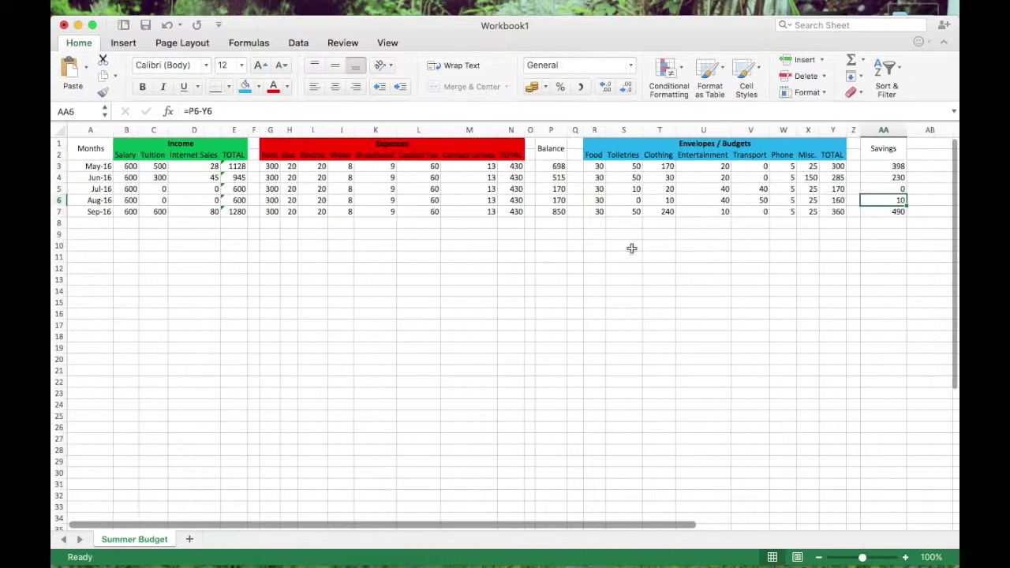
# Merge and centre AB1:AB2 and enter the heading Savings Account Balance
pyautogui.click(918, 210)
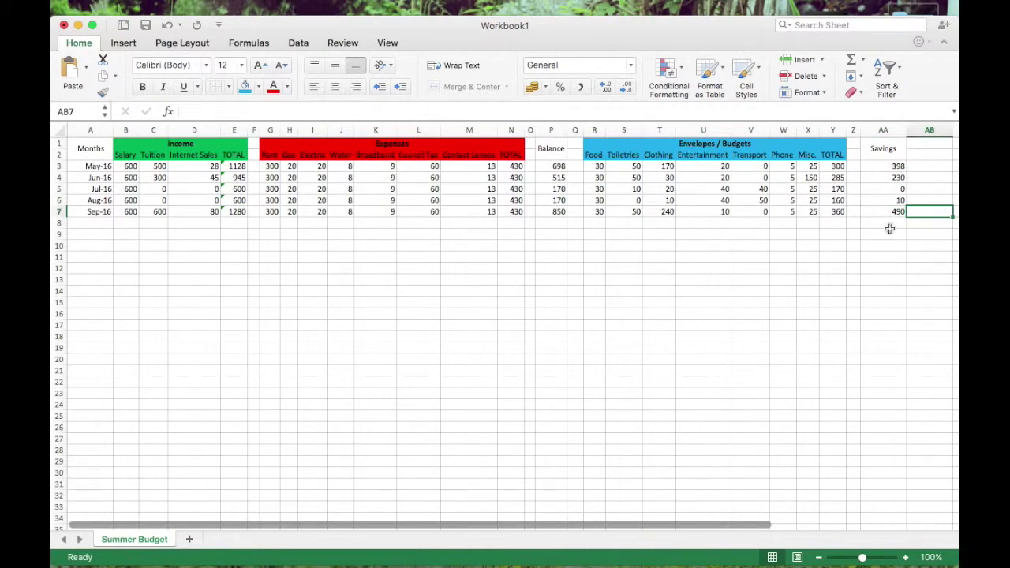
pyautogui.moveTo(929, 144); pyautogui.dragTo(929, 154)
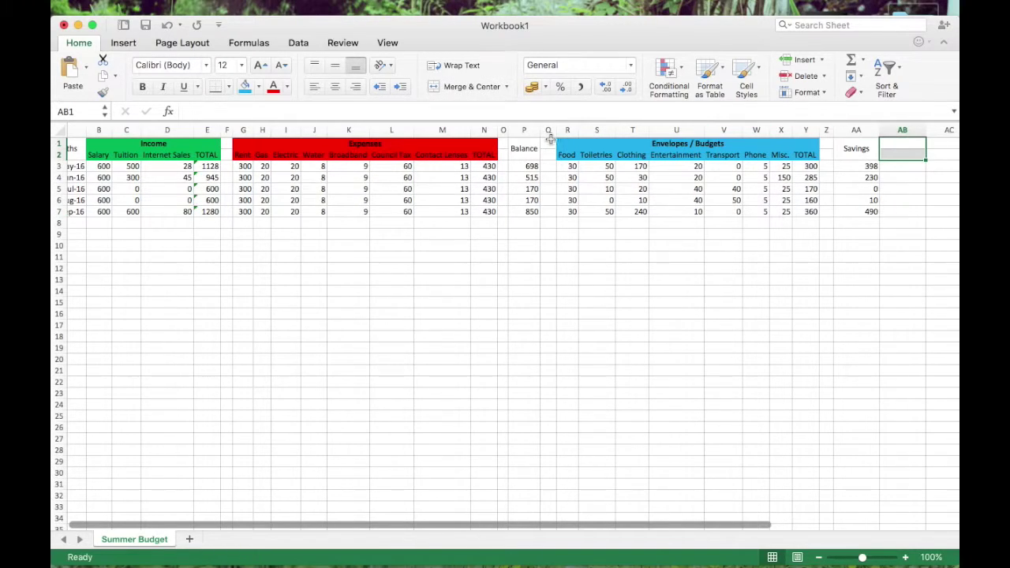
pyautogui.click(466, 85)
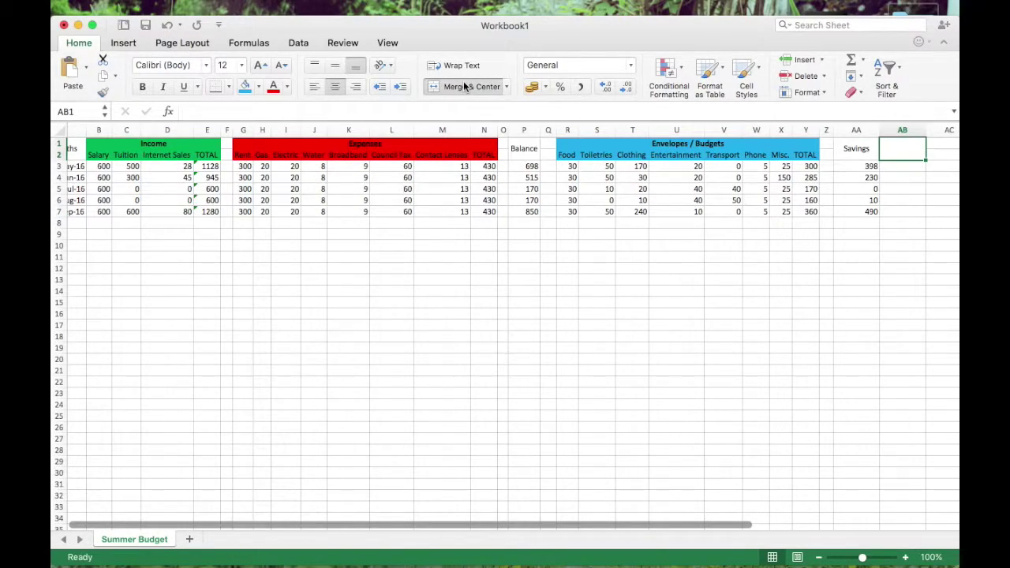
pyautogui.write('Savings')
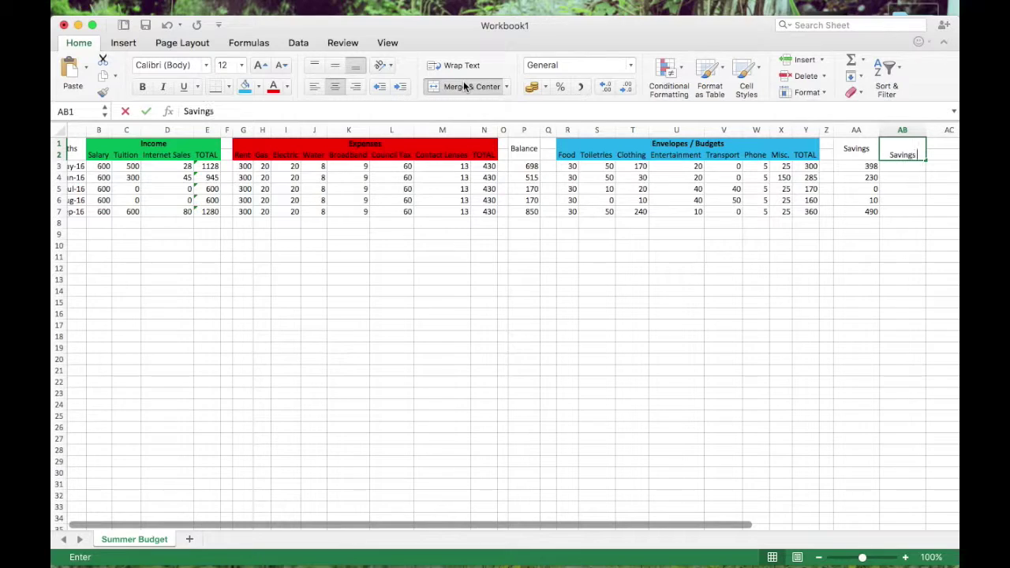
pyautogui.write(' Account B')
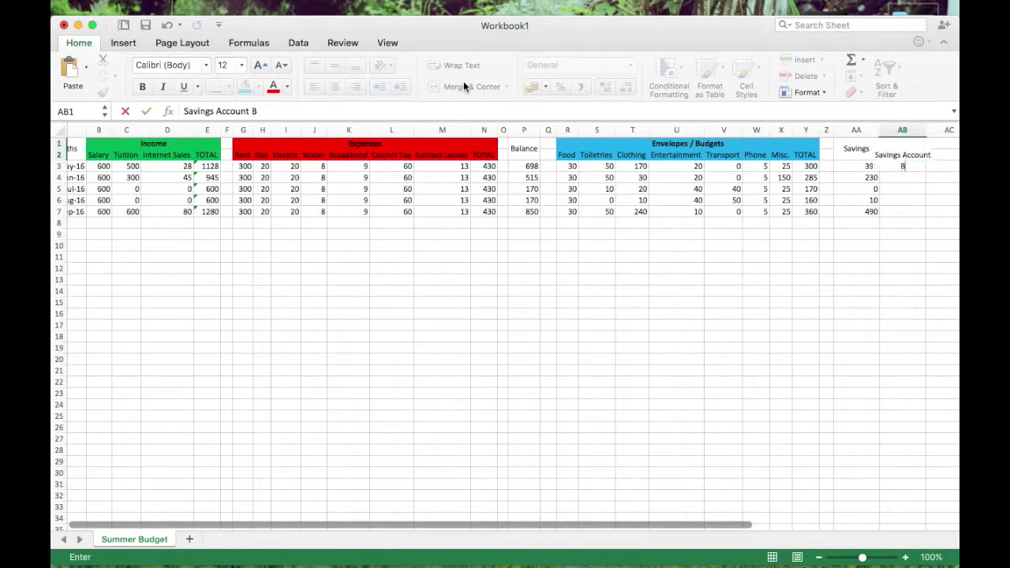
pyautogui.write('alab')
pyautogui.write('nce')
pyautogui.press('Return')
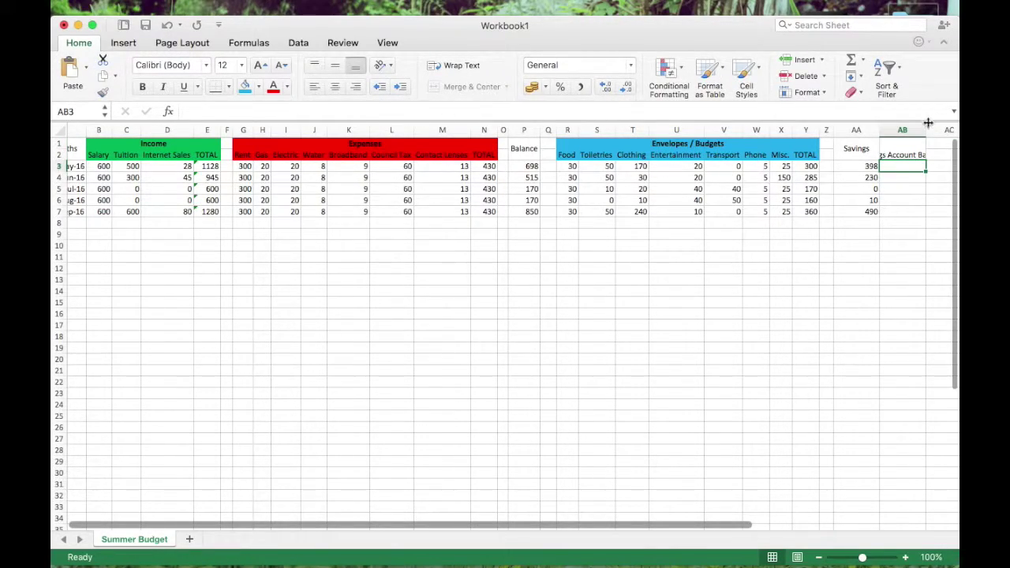
# Wrap the Savings Account Balance heading and size column AB so the heading fits on two lines
pyautogui.doubleClick(926, 130)
pyautogui.hscroll(3, 886, 133)
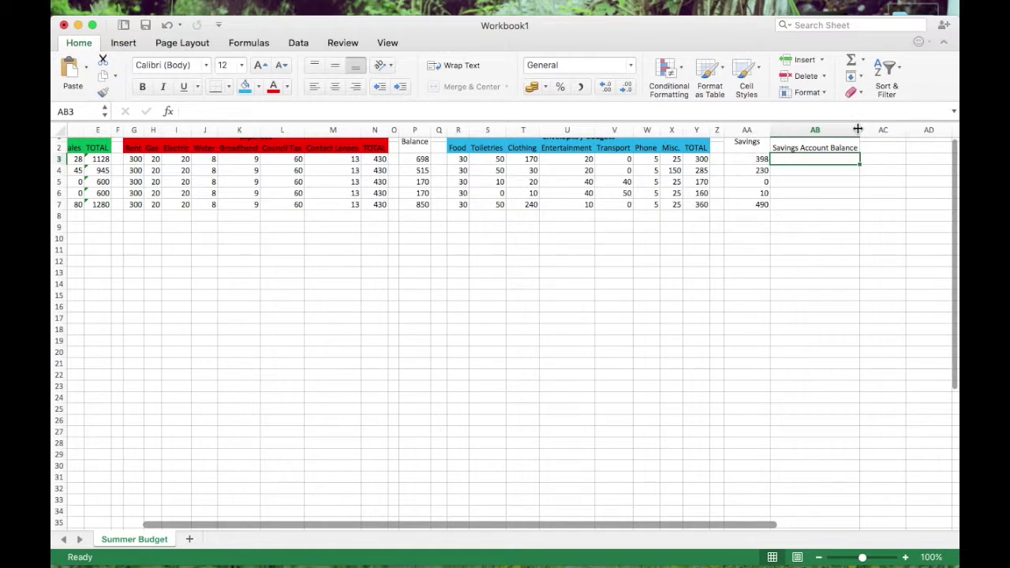
pyautogui.scroll(1, 849, 158)
pyautogui.click(848, 156)
pyautogui.click(455, 67)
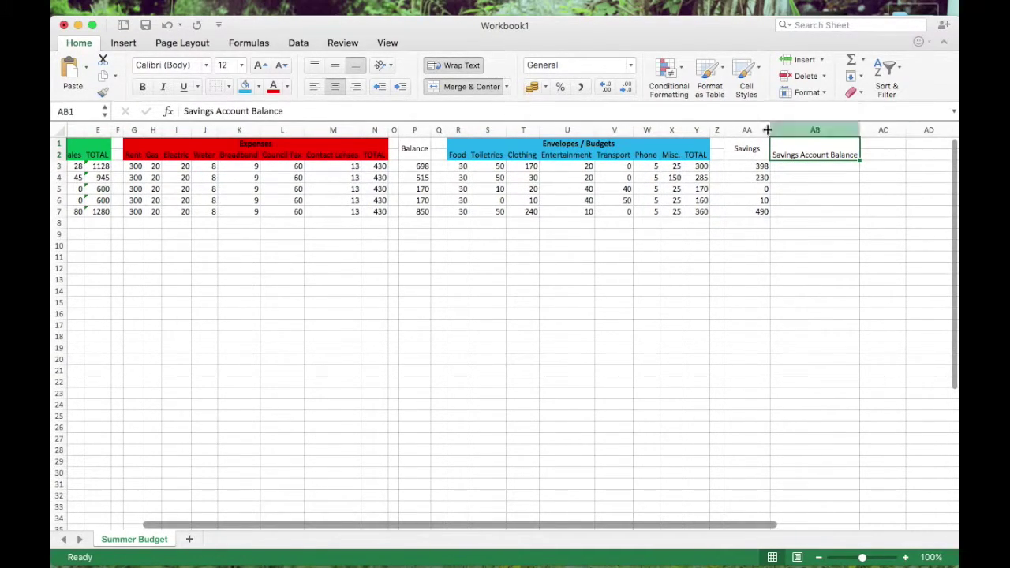
pyautogui.moveTo(860, 130); pyautogui.dragTo(839, 131)
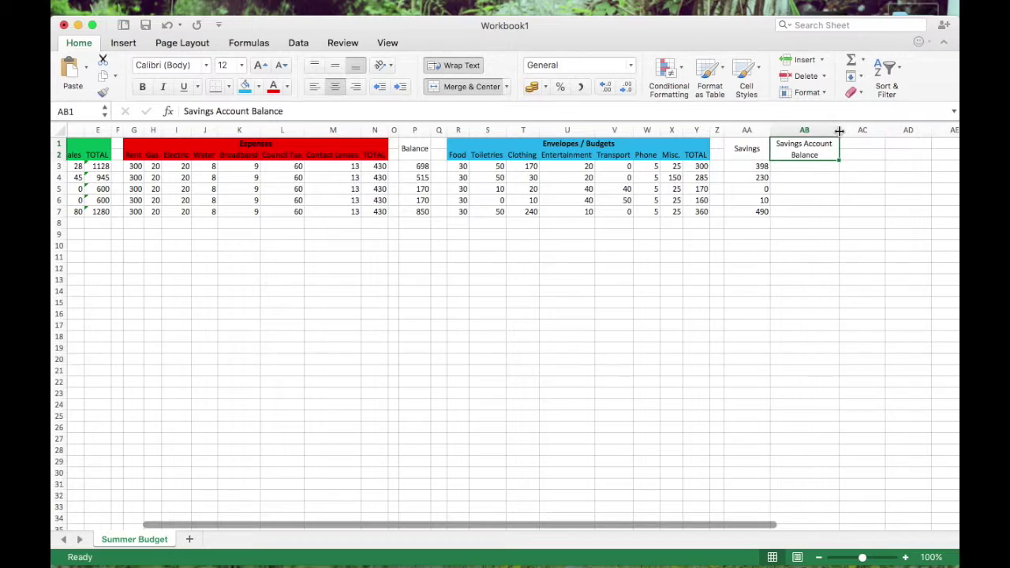
# Set the May-16 savings account balance in AB3 to that month's savings with =AA3
pyautogui.click(797, 170)
pyautogui.write('=')
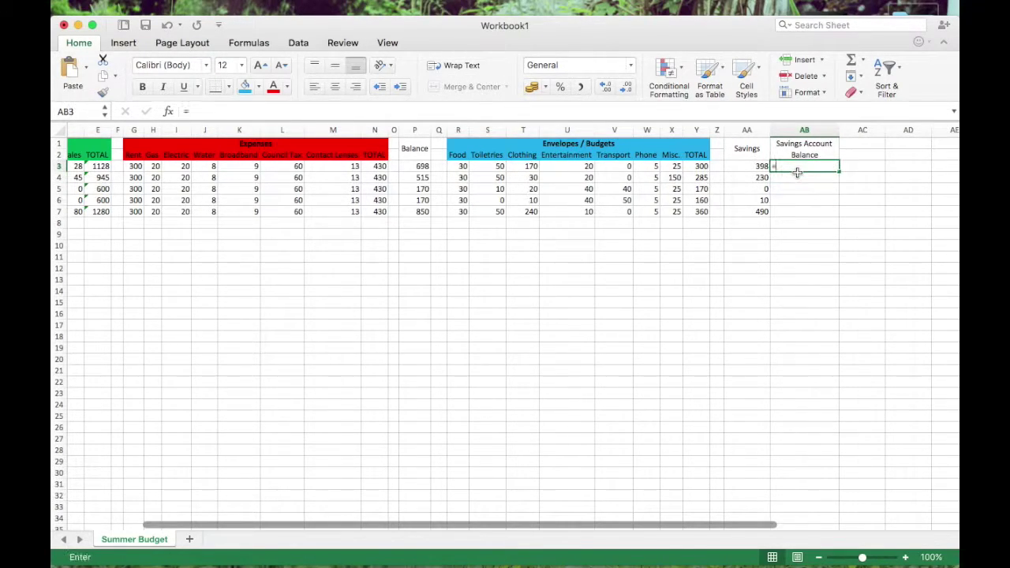
pyautogui.hscroll(-5, 754, 316)
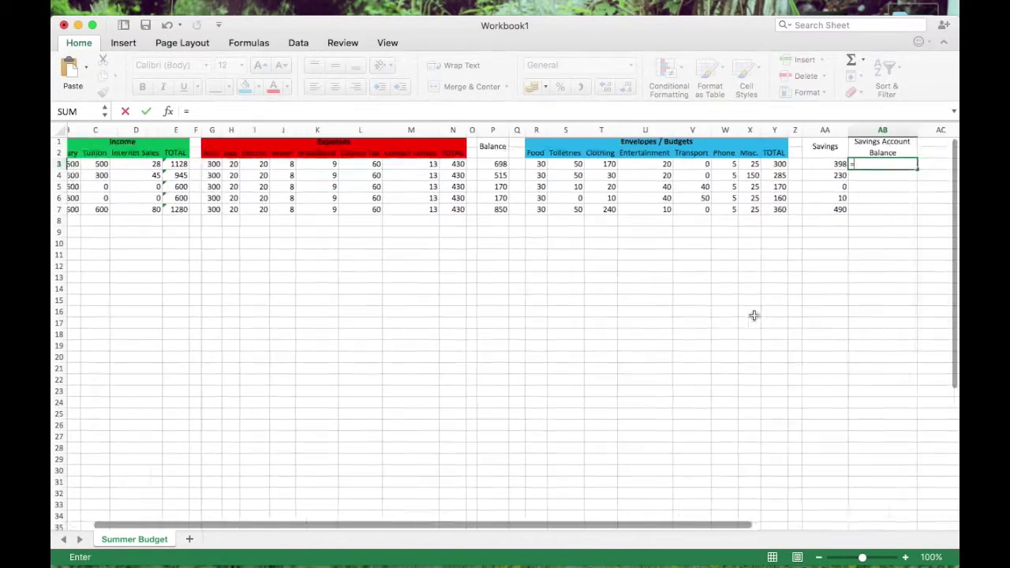
pyautogui.hscroll(3, 754, 316)
pyautogui.click(727, 164)
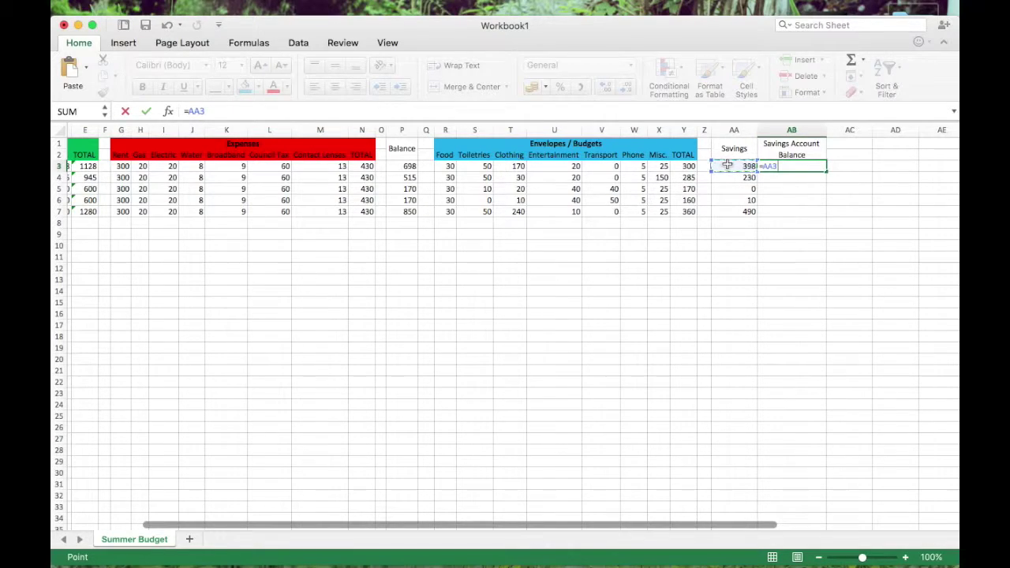
pyautogui.press('Return')
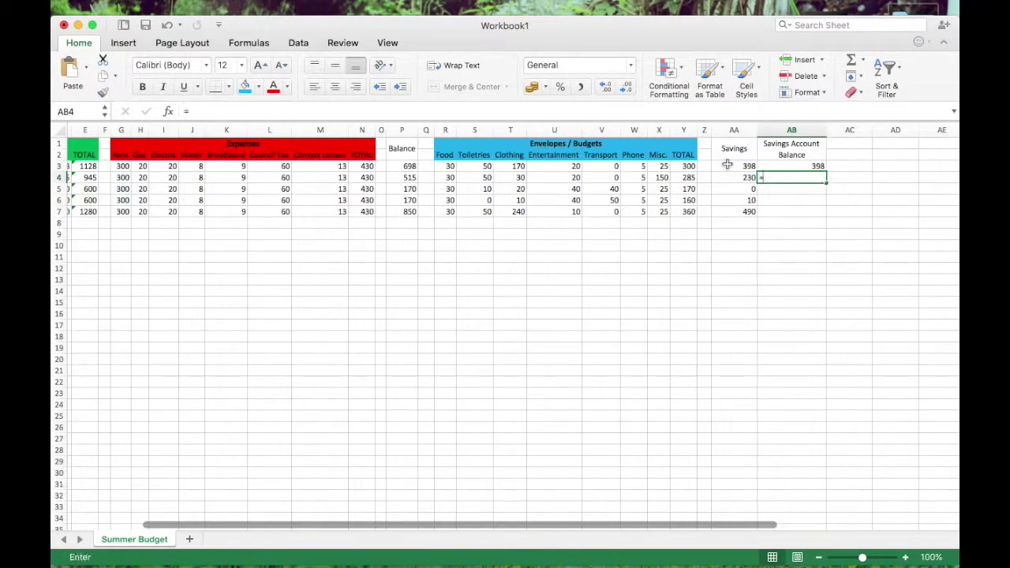
# Calculate the Jun-16 savings account balance in AB4 with =AB3+AA4 and copy the formula down to Sep-16
pyautogui.click(799, 166)
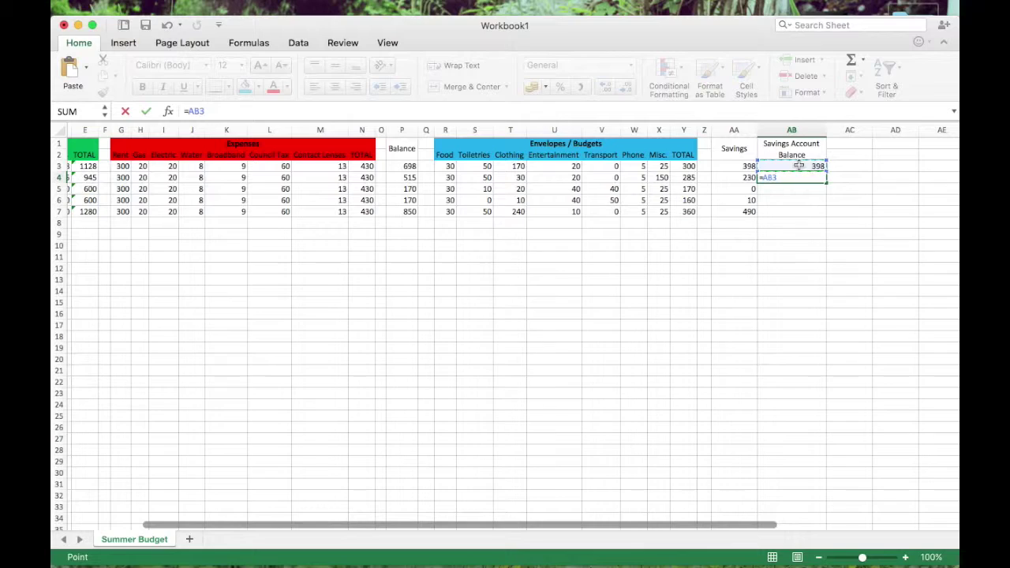
pyautogui.click(728, 177)
pyautogui.press('Return')
pyautogui.click(827, 178)
pyautogui.moveTo(831, 182); pyautogui.dragTo(826, 222)
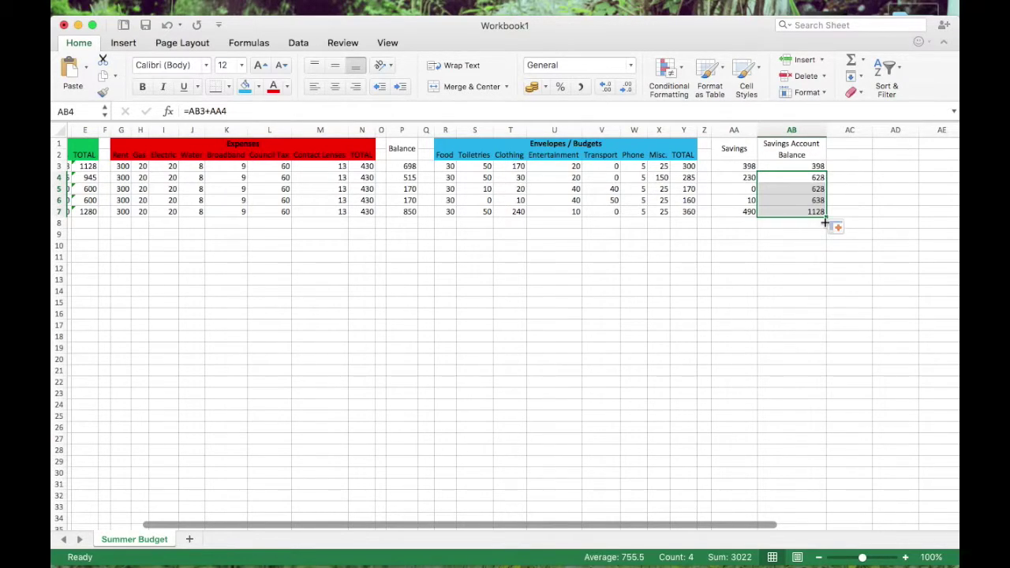
# Examine the Savings Account Balance formulas month by month and the cells they reference
pyautogui.click(783, 191)
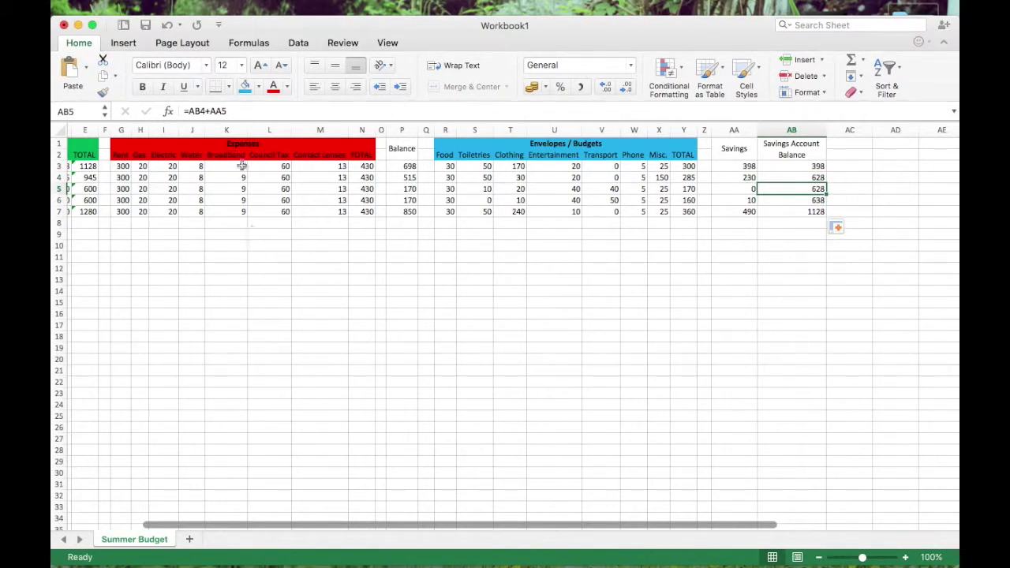
pyautogui.click(216, 113)
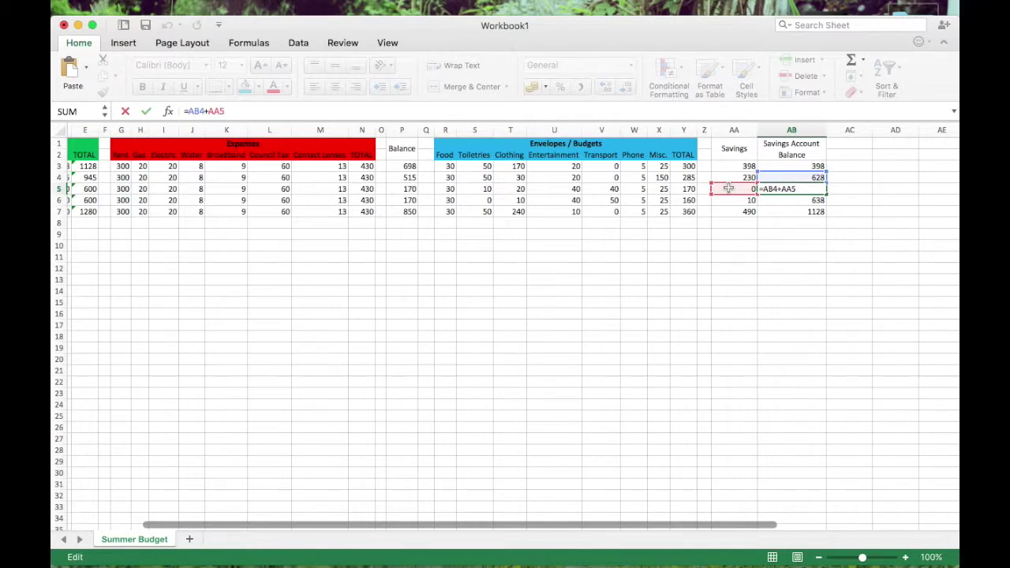
pyautogui.click(763, 249)
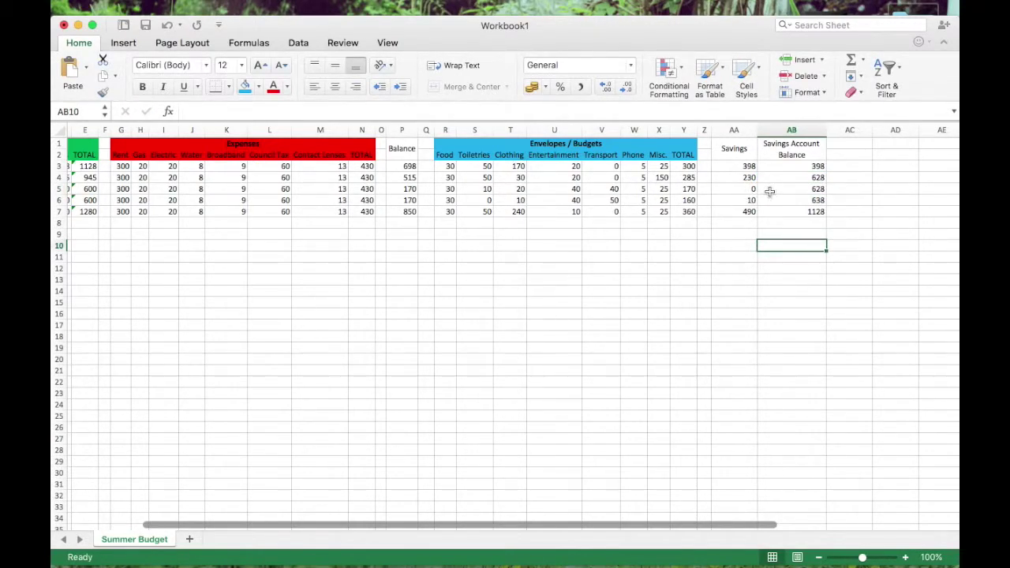
pyautogui.click(769, 191)
pyautogui.press('Down')
pyautogui.press('Down')
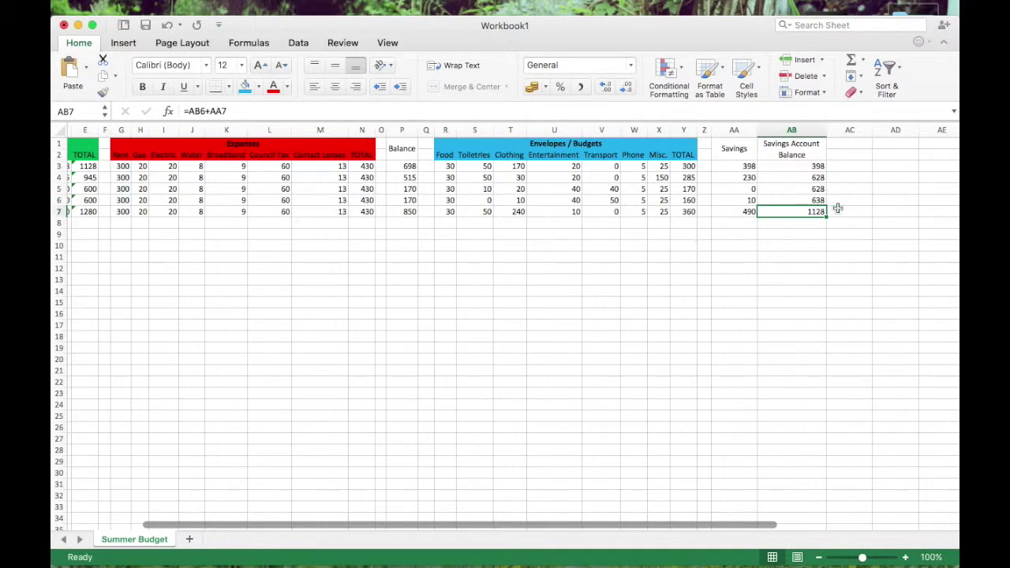
pyautogui.press('Up')
pyautogui.press('Up')
pyautogui.press('Up')
pyautogui.press('Up')
pyautogui.press('Down')
pyautogui.press('Down')
pyautogui.press('Down')
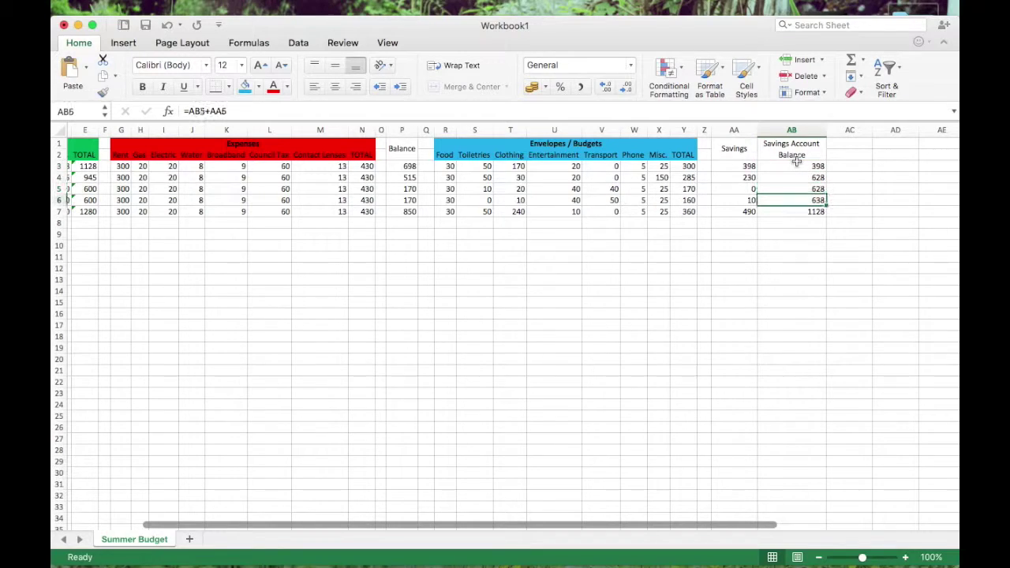
pyautogui.press('Up')
pyautogui.press('Up')
pyautogui.press('Up')
pyautogui.press('Down')
pyautogui.press('Down')
pyautogui.press('Down')
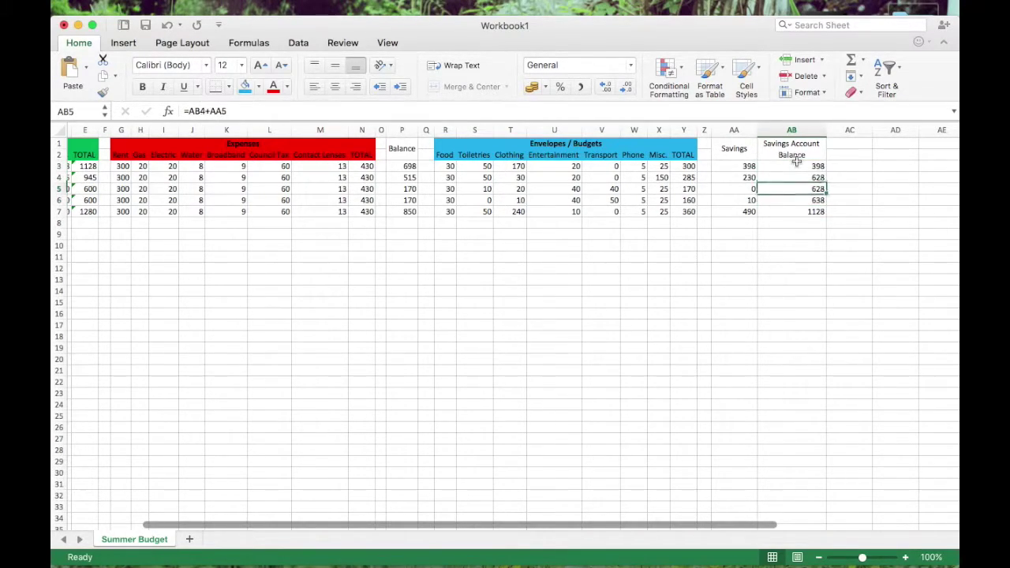
pyautogui.click(809, 212)
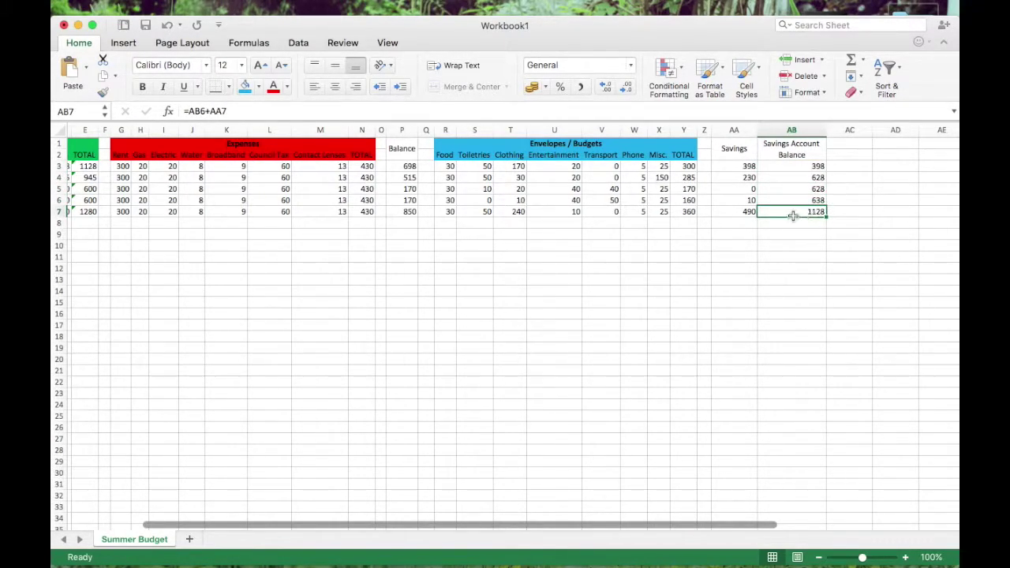
# Insert a new column before TOTAL in the Envelopes / Budgets section and widen it
pyautogui.hscroll(-5, 793, 214)
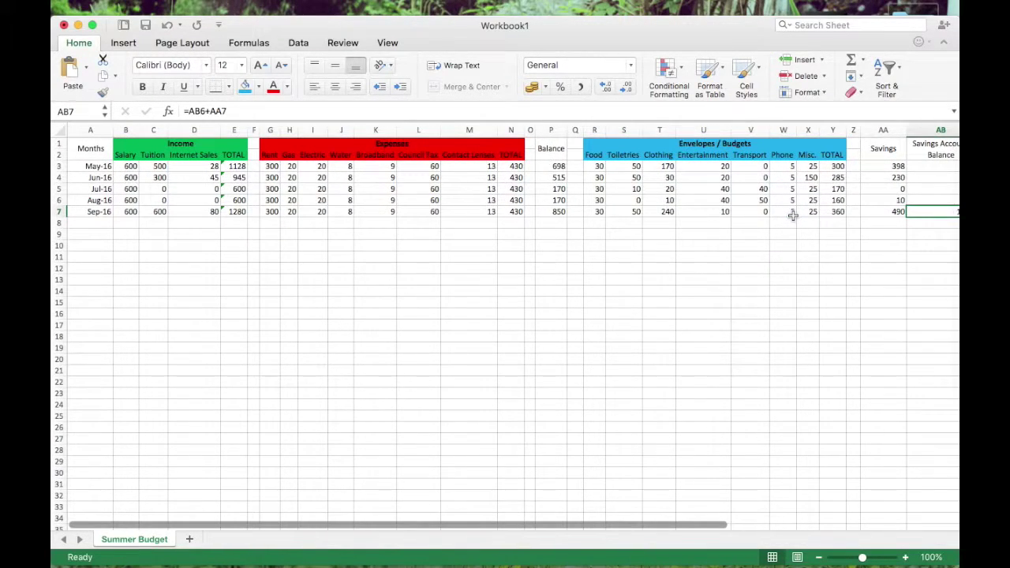
pyautogui.hscroll(3, 793, 216)
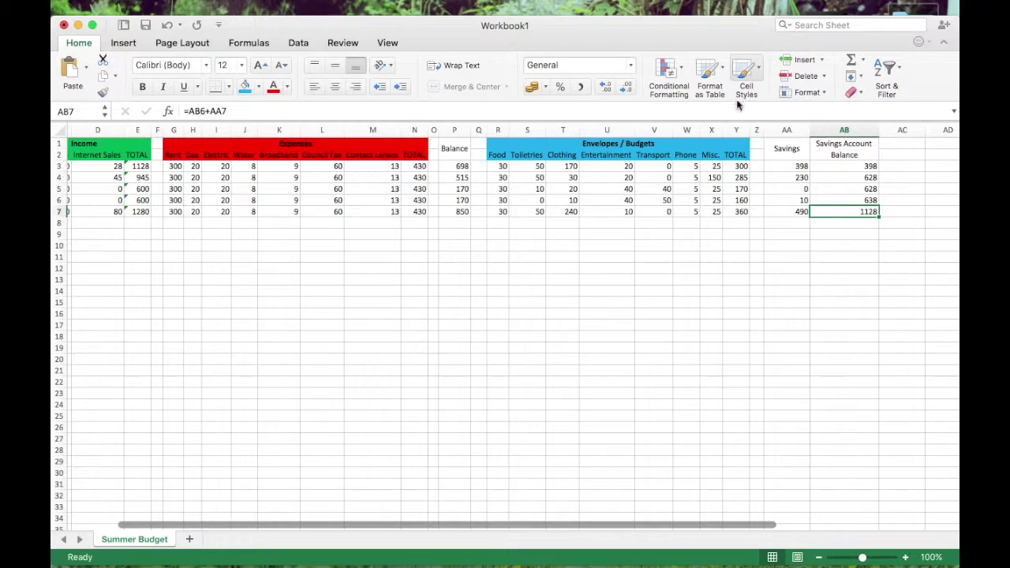
pyautogui.rightClick(731, 131)
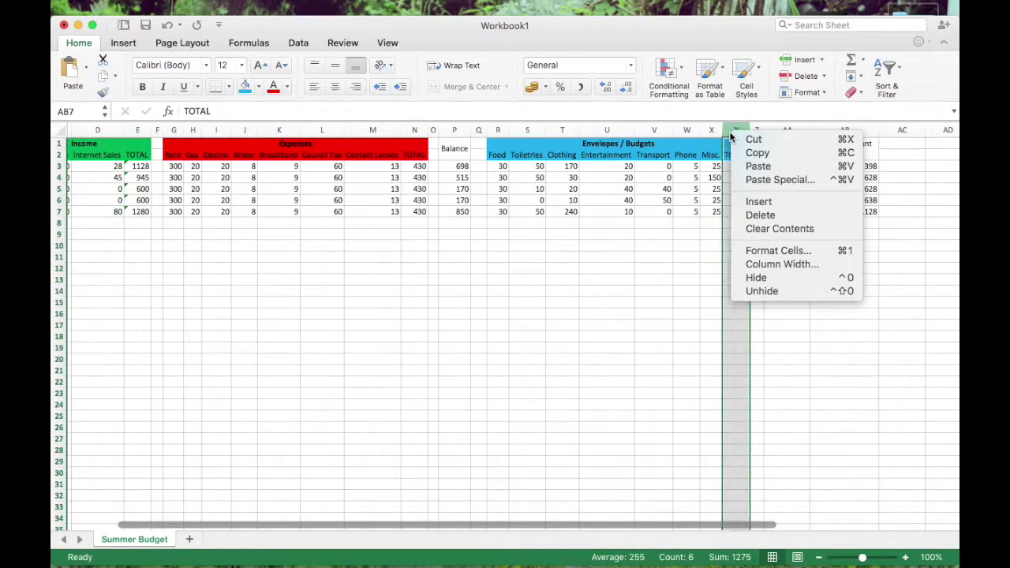
pyautogui.click(748, 201)
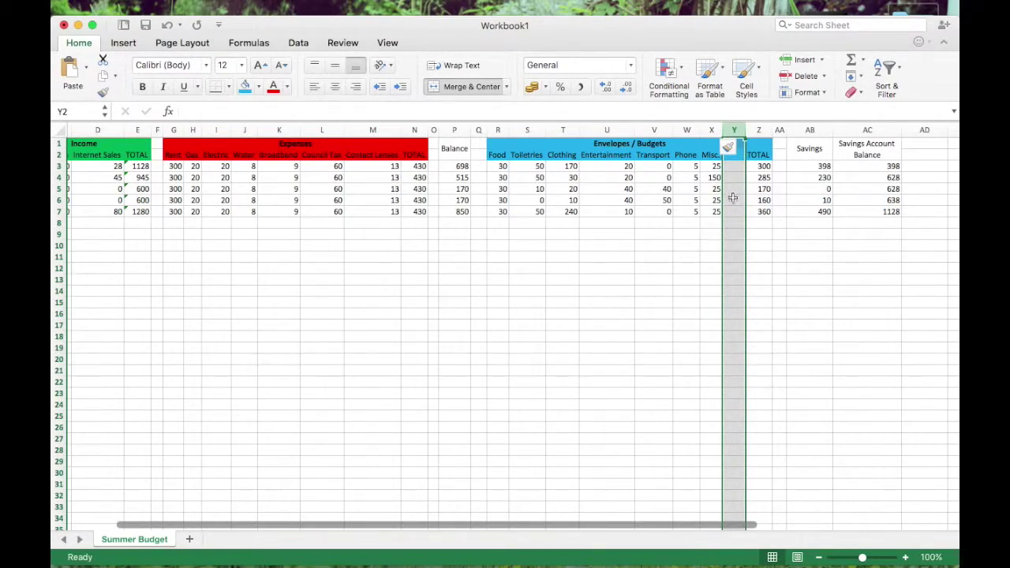
pyautogui.click(733, 198)
pyautogui.moveTo(745, 130); pyautogui.dragTo(778, 128)
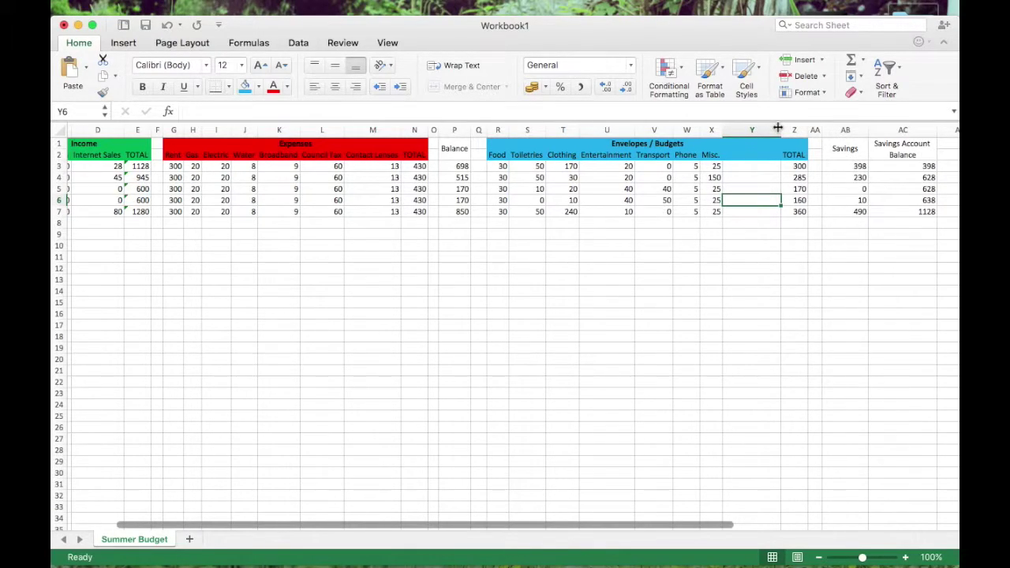
# Enter the heading Move House in Y2 and autofit the column's width
pyautogui.click(741, 157)
pyautogui.write('Move House')
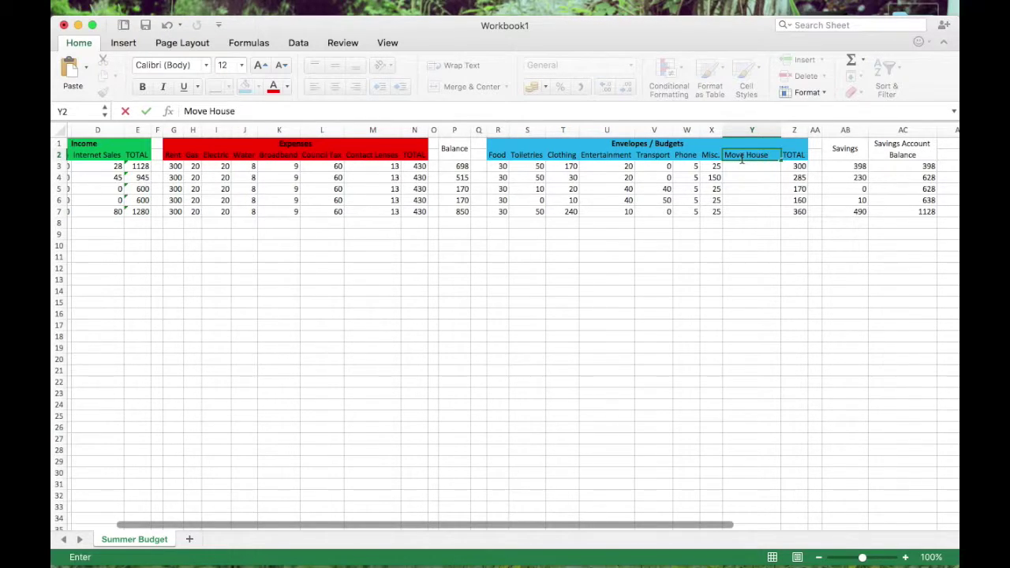
pyautogui.press('Return')
pyautogui.doubleClick(781, 130)
pyautogui.hscroll(-3, 745, 275)
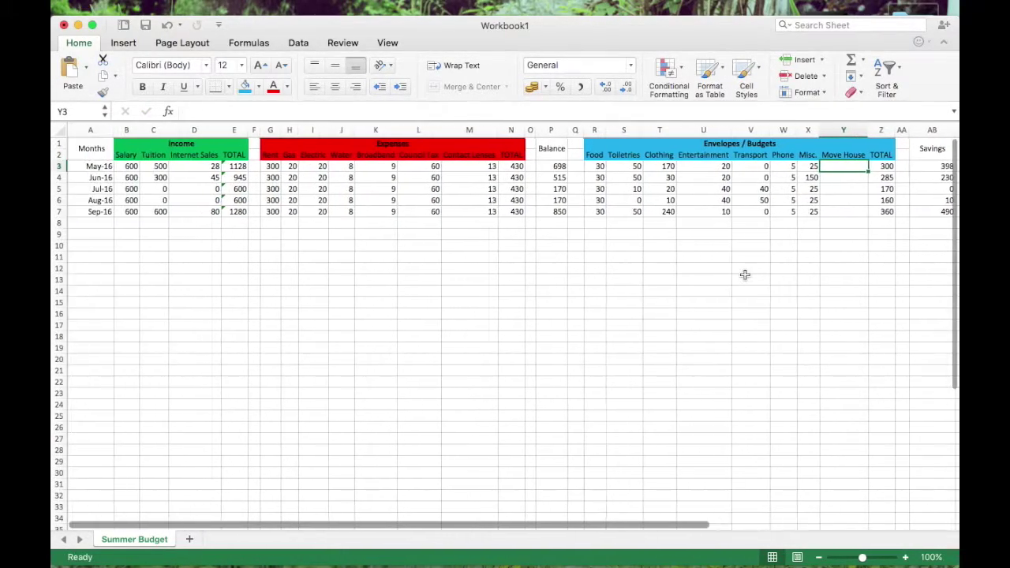
pyautogui.hscroll(2, 745, 274)
pyautogui.click(782, 201)
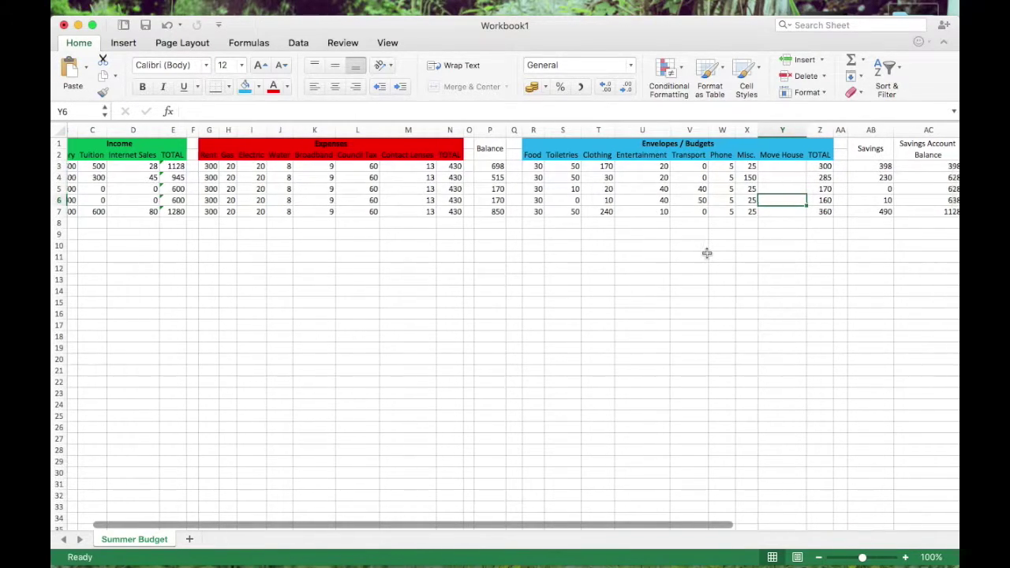
pyautogui.hscroll(2, 707, 253)
pyautogui.hscroll(-2, 707, 254)
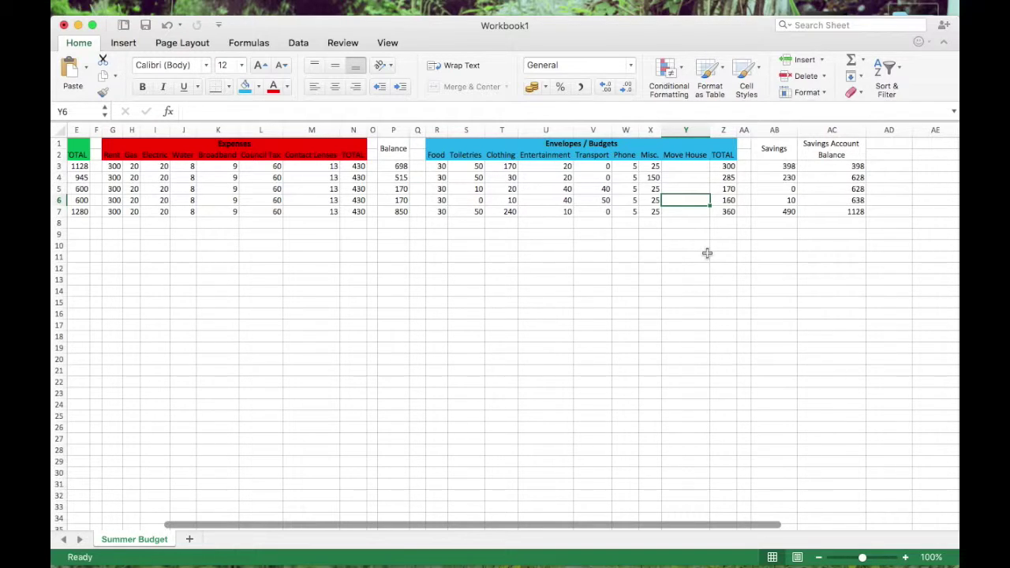
pyautogui.hscroll(-3, 707, 253)
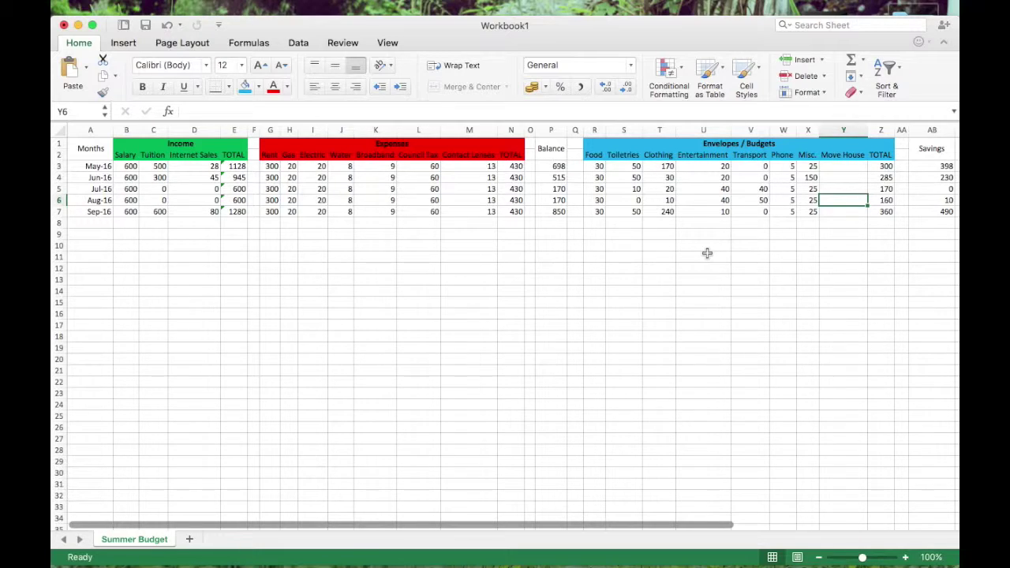
pyautogui.hscroll(3, 707, 254)
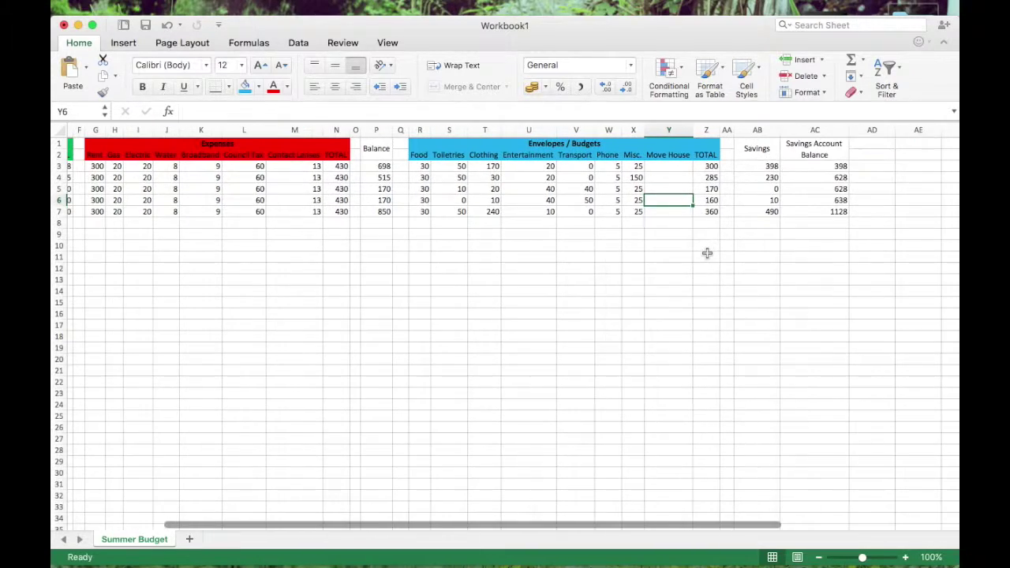
# Enter 638 as the Aug-16 Move House budget in Y6 and check the effect on the Savings Account Balance
pyautogui.click(815, 202)
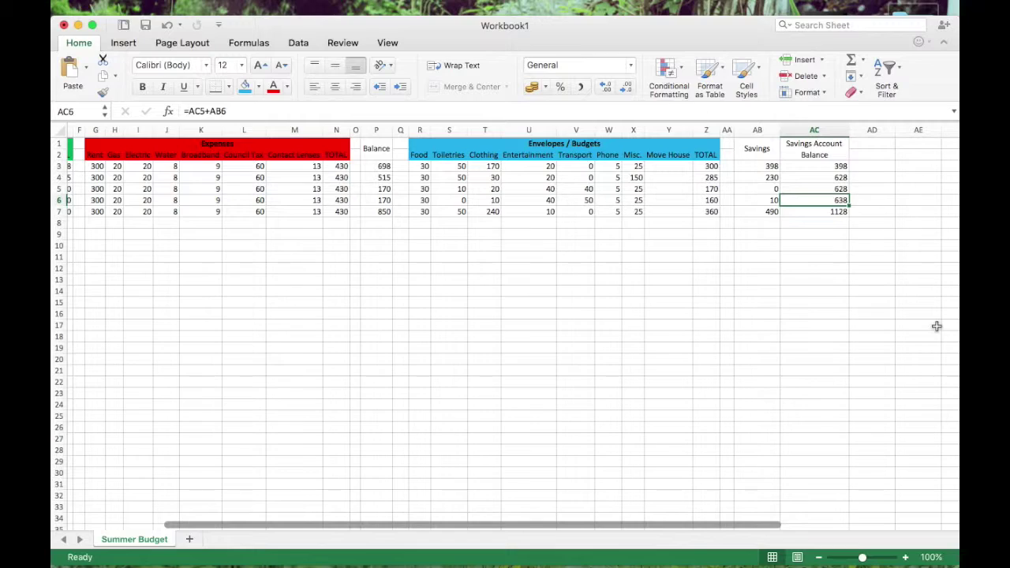
pyautogui.click(663, 202)
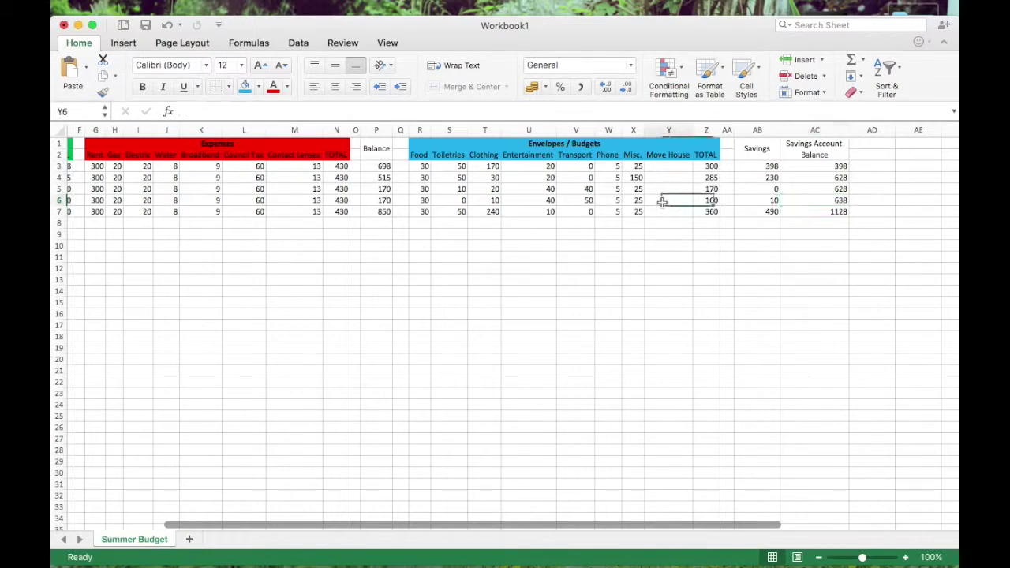
pyautogui.write('638')
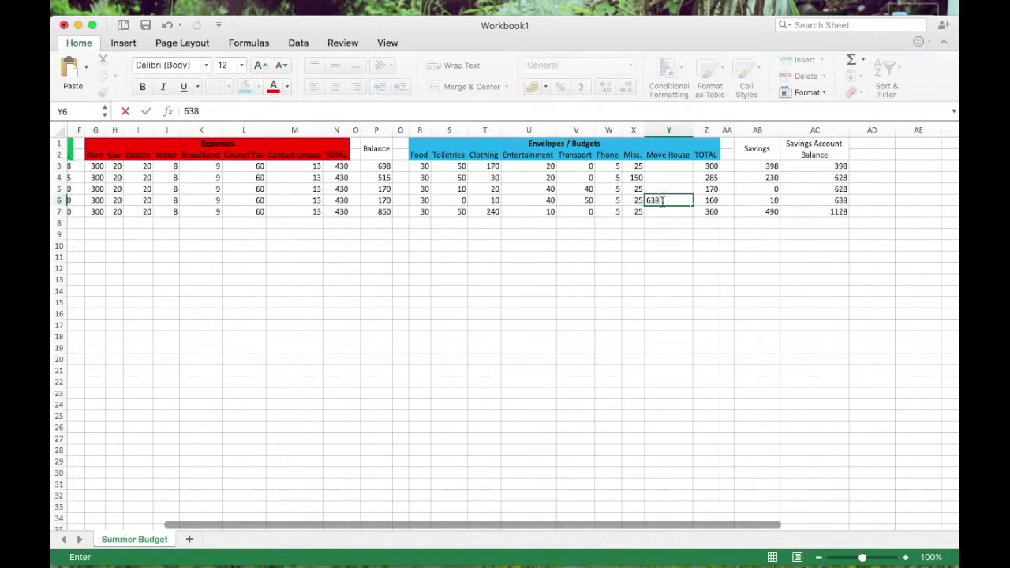
pyautogui.press('Return')
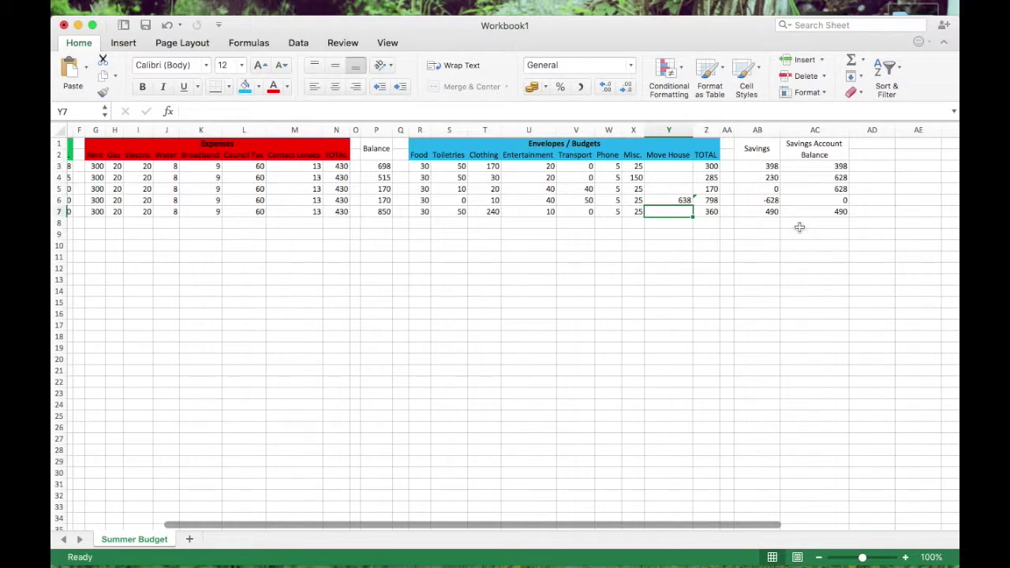
pyautogui.click(799, 214)
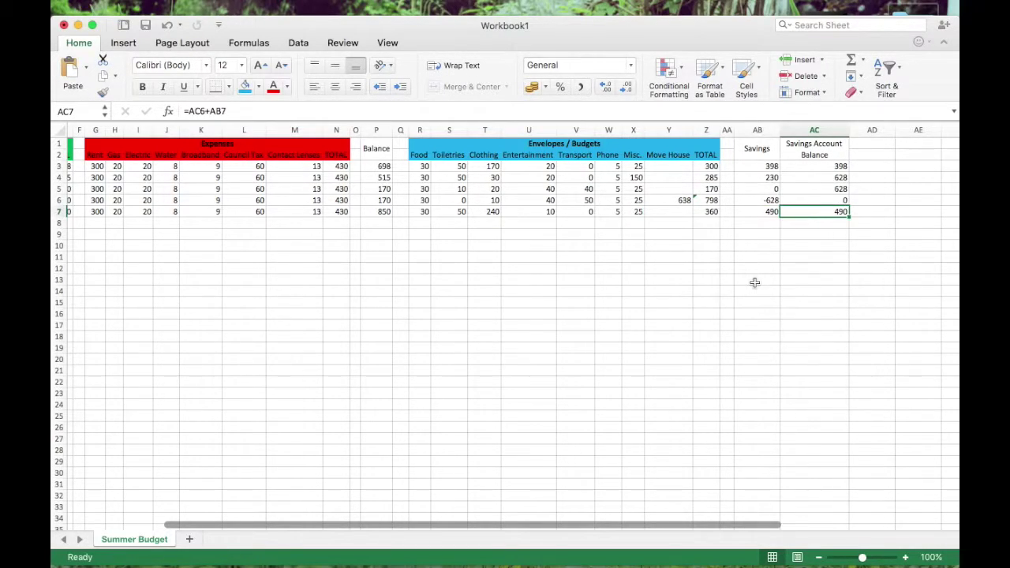
pyautogui.click(676, 211)
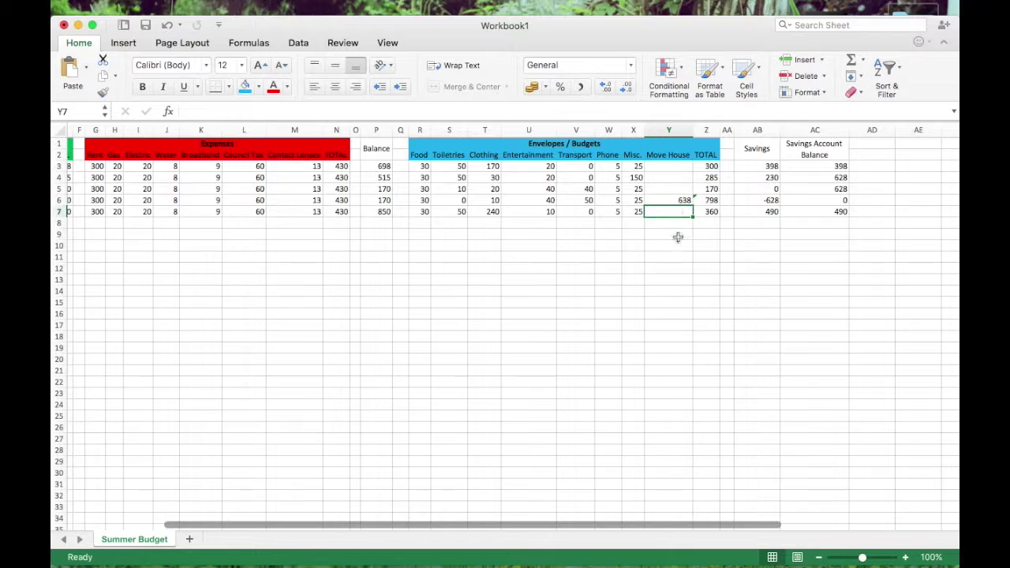
pyautogui.hscroll(-5, 696, 284)
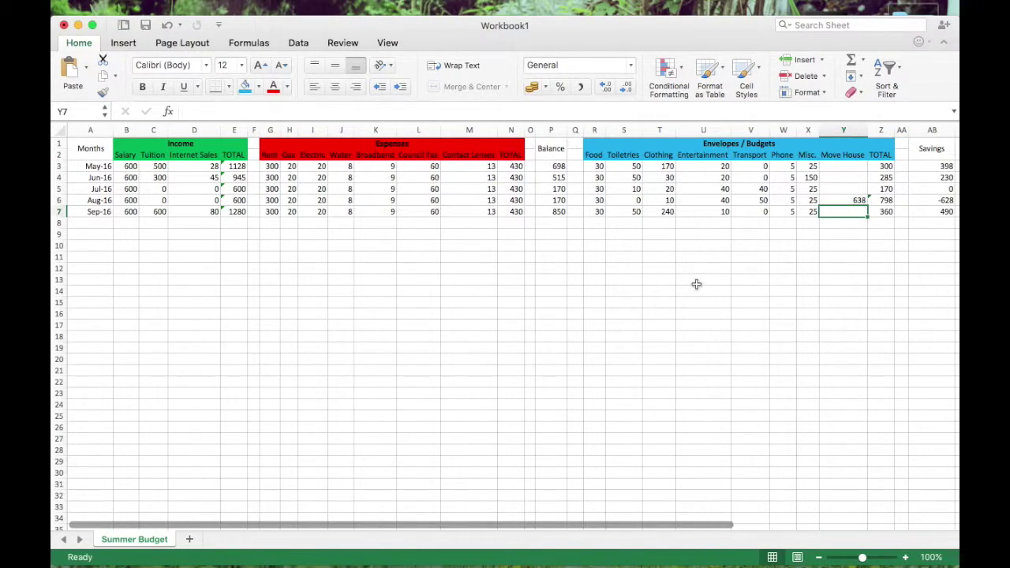
# Set the Aug-16 Move House budget in Y6 to 800 and check the Aug-16 savings figures
pyautogui.press('Up')
pyautogui.hscroll(6, 696, 284)
pyautogui.hscroll(-2, 539, 334)
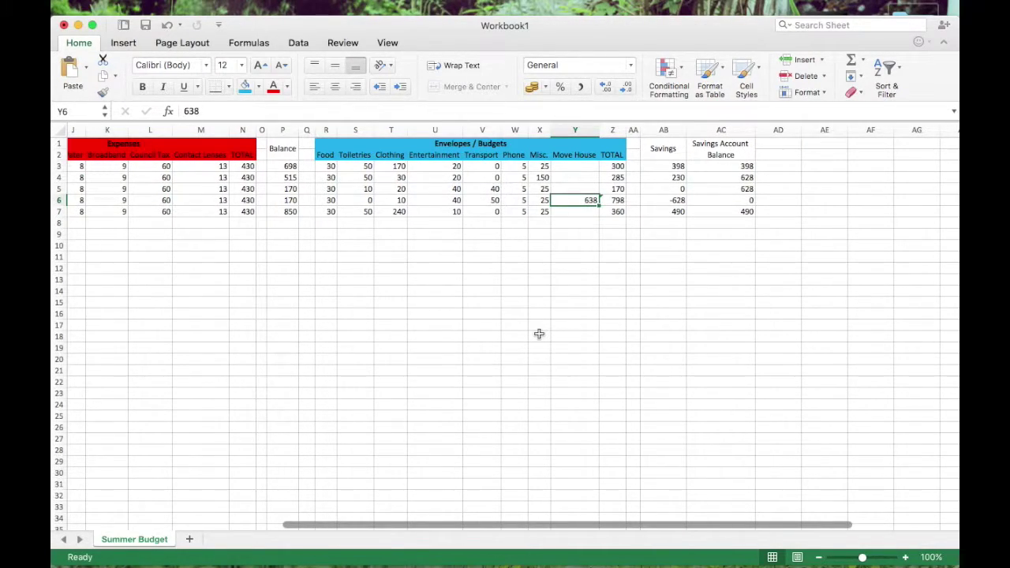
pyautogui.write('800')
pyautogui.press('Return')
pyautogui.hscroll(-1, 553, 344)
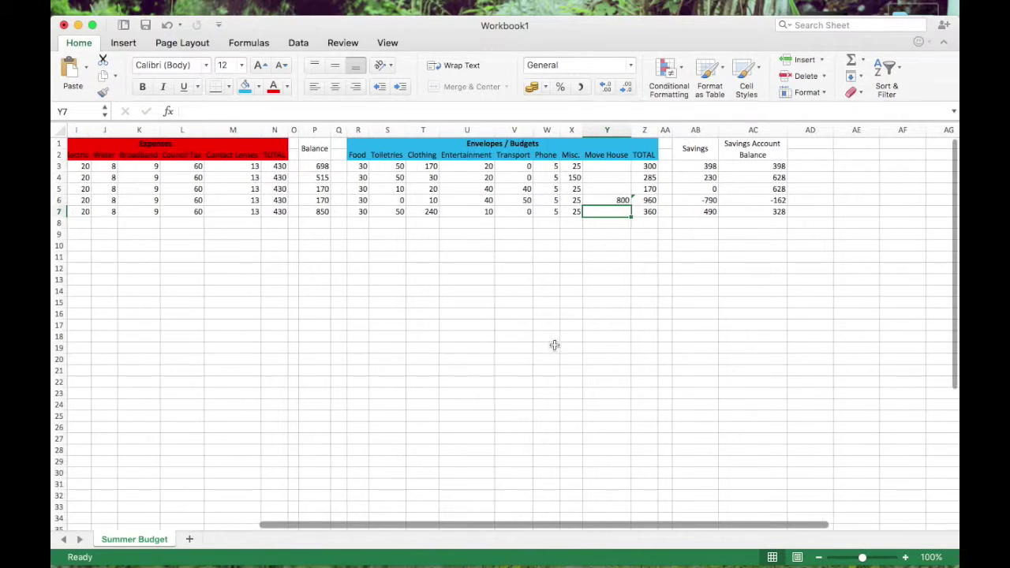
pyautogui.click(749, 202)
pyautogui.press('Left')
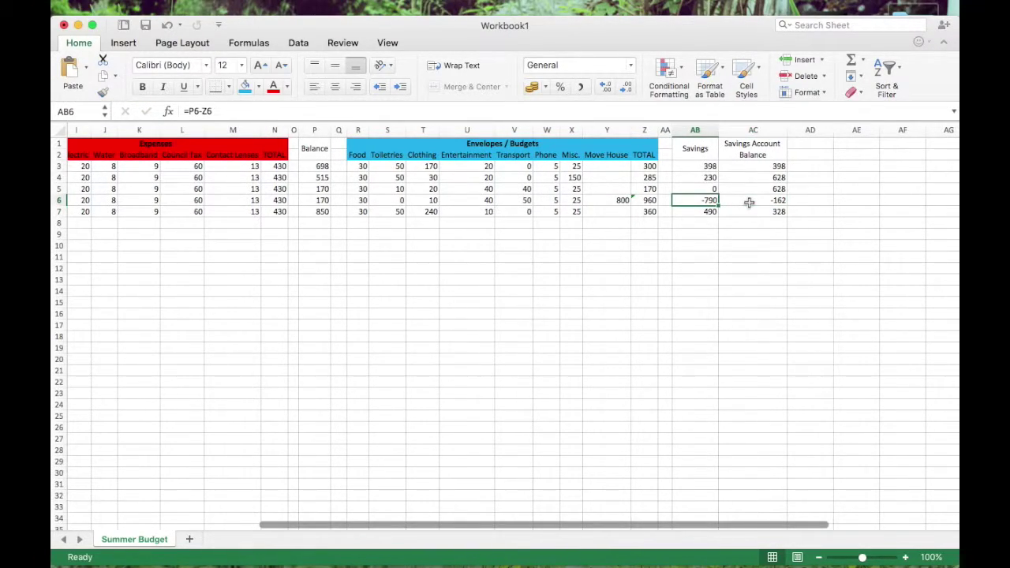
# Format all amounts in B3:AC7 as Currency with the £ symbol, two decimal places and negative numbers in red without a minus sign
pyautogui.press('super+a')
pyautogui.click(773, 222)
pyautogui.moveTo(762, 212); pyautogui.dragTo(126, 166)
pyautogui.moveTo(330, 7)
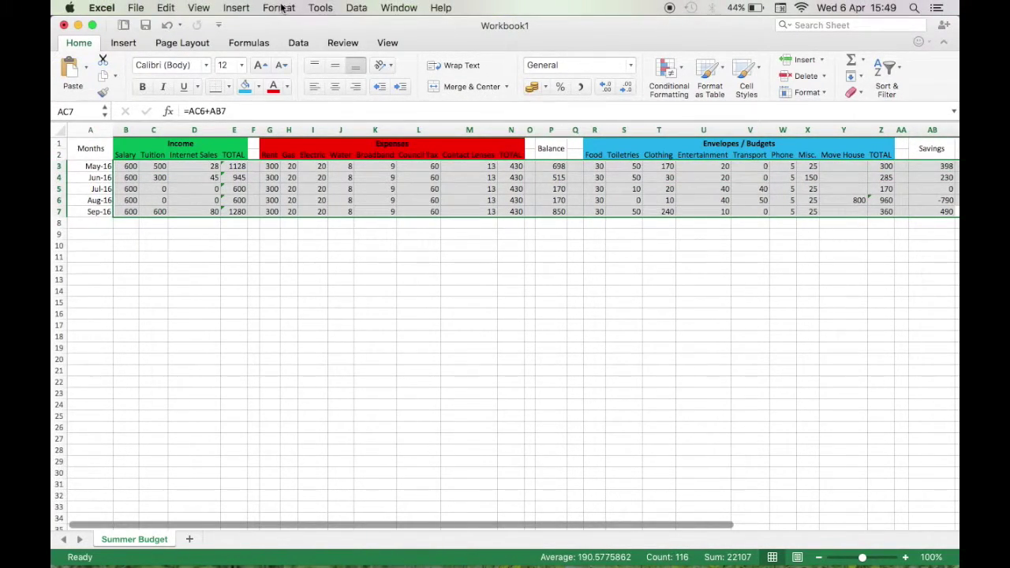
pyautogui.click(281, 8)
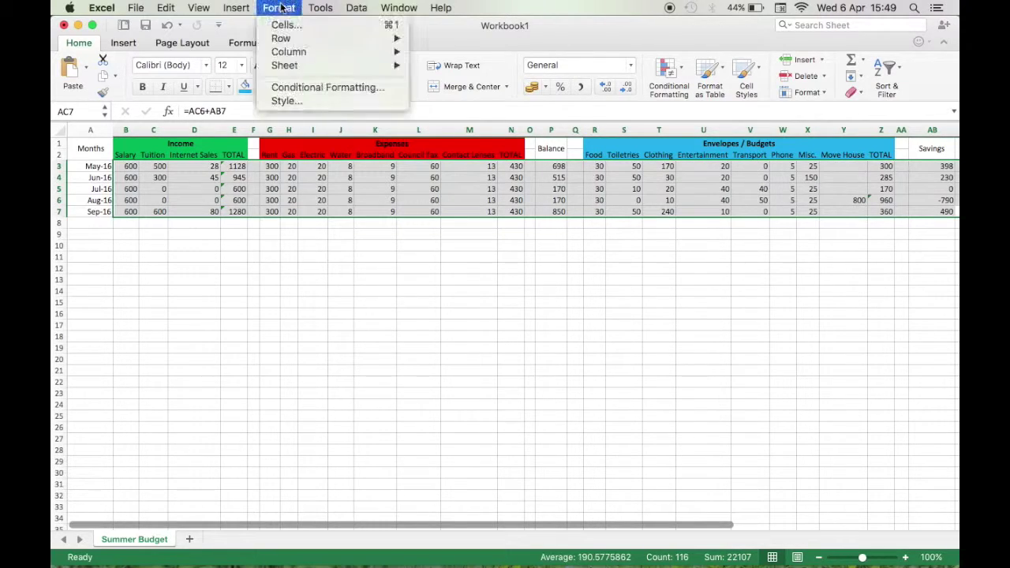
pyautogui.click(283, 8)
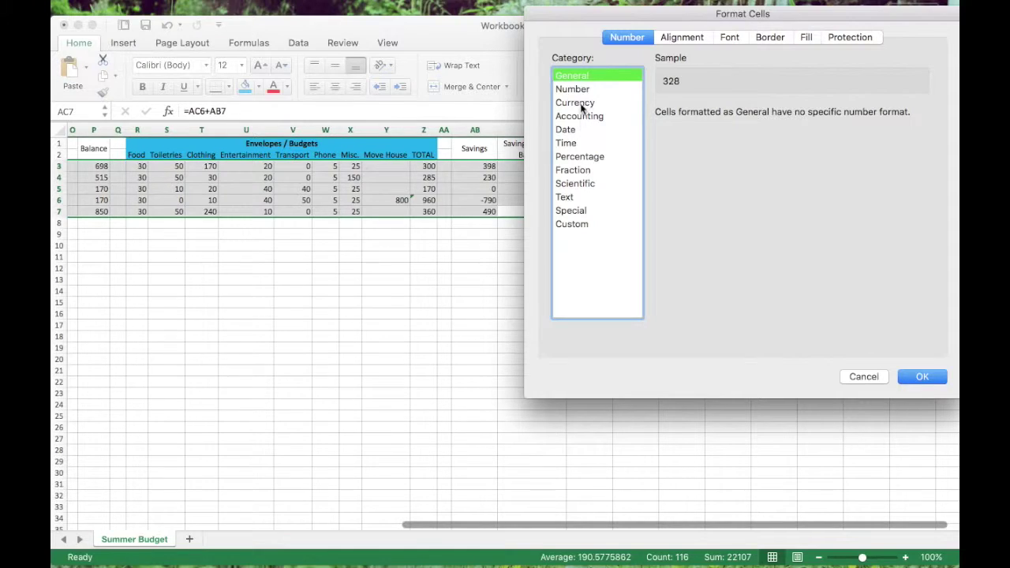
pyautogui.click(581, 104)
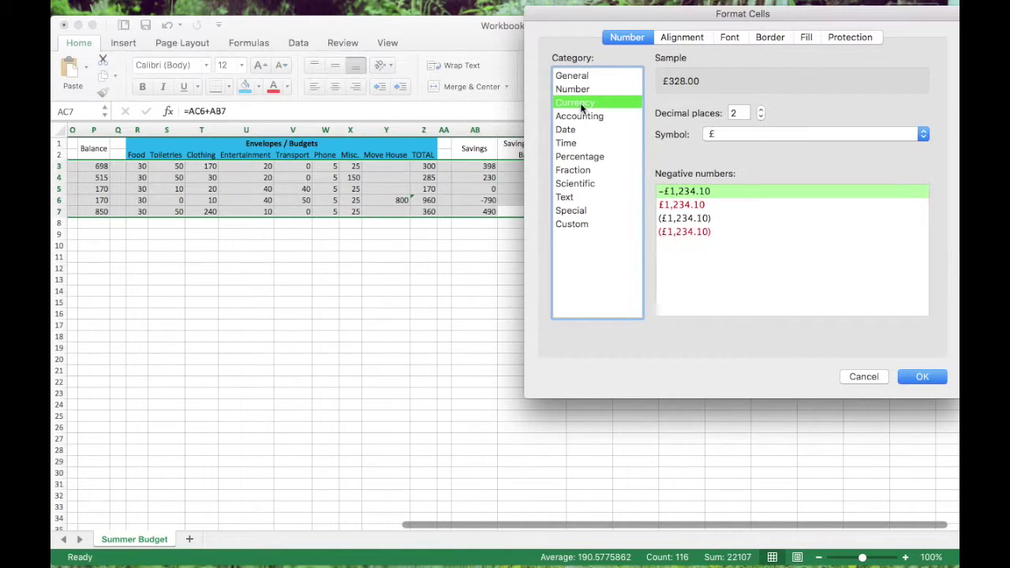
pyautogui.click(709, 206)
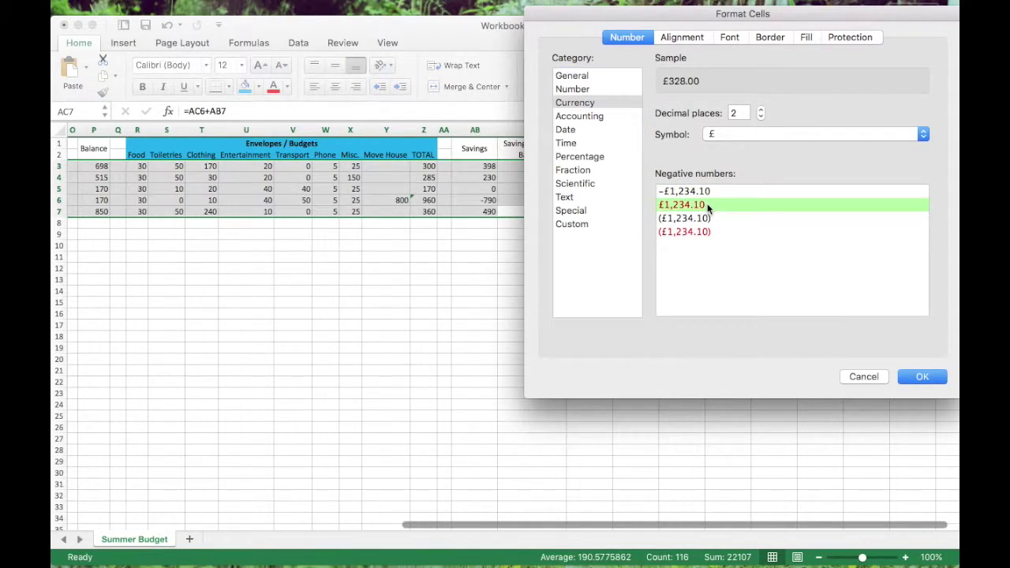
pyautogui.click(919, 377)
pyautogui.click(720, 321)
pyautogui.hscroll(-2, 720, 320)
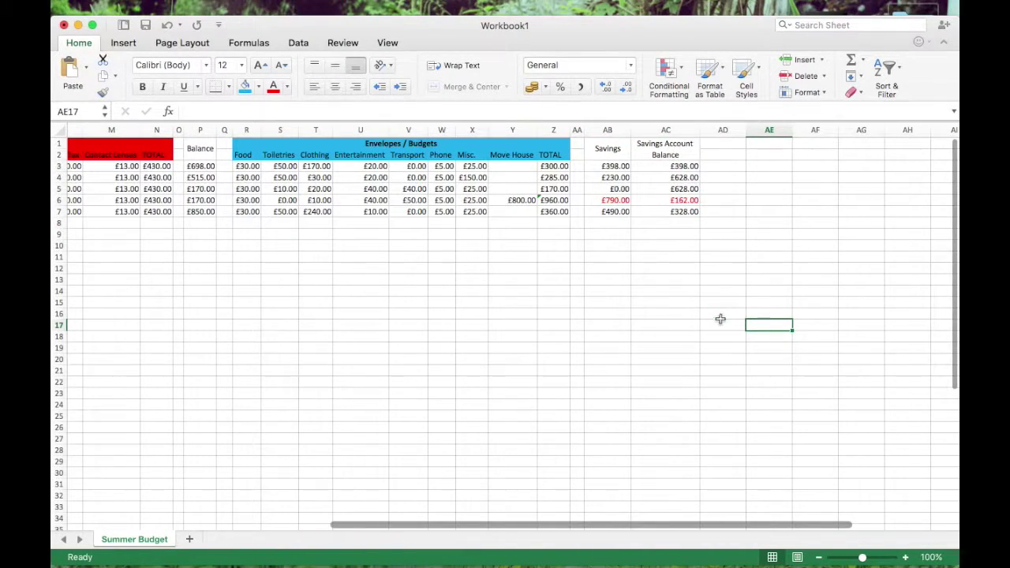
# Examine the Aug-16 savings account balance and Move House amount against the income, expenses and envelope budgets
pyautogui.click(665, 199)
pyautogui.hscroll(-2, 600, 197)
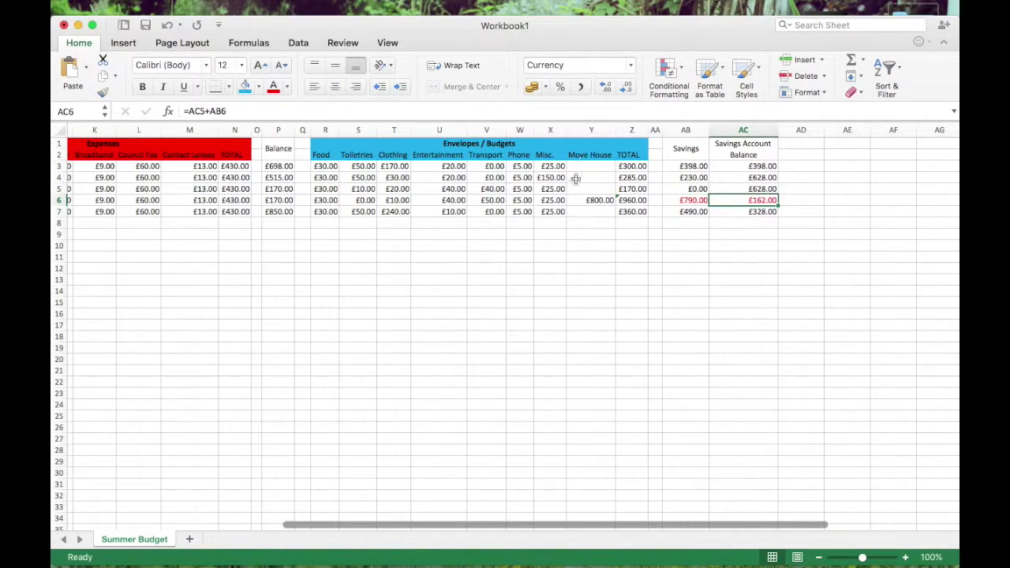
pyautogui.click(579, 200)
pyautogui.hscroll(-10, 621, 269)
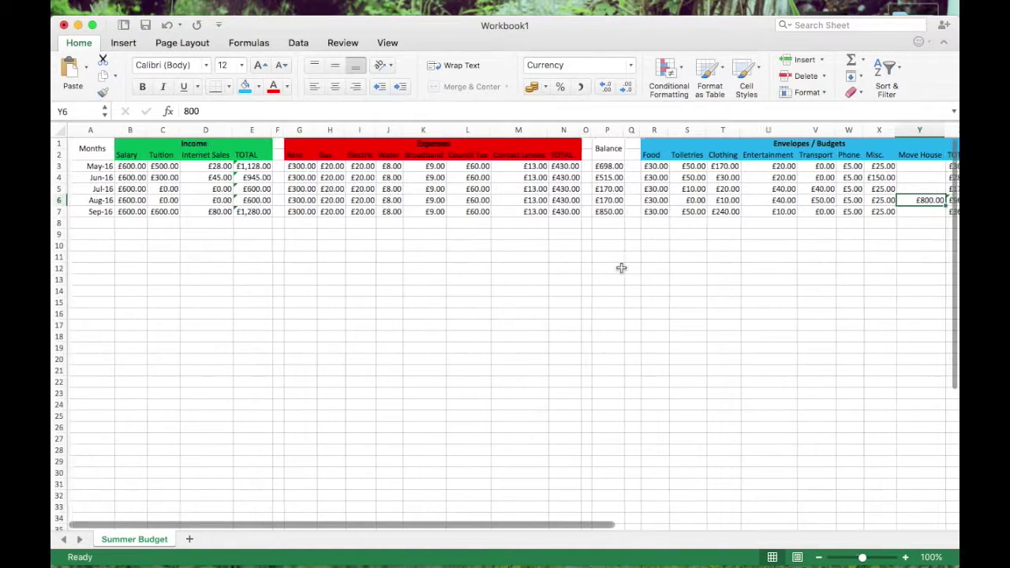
pyautogui.hscroll(10, 621, 269)
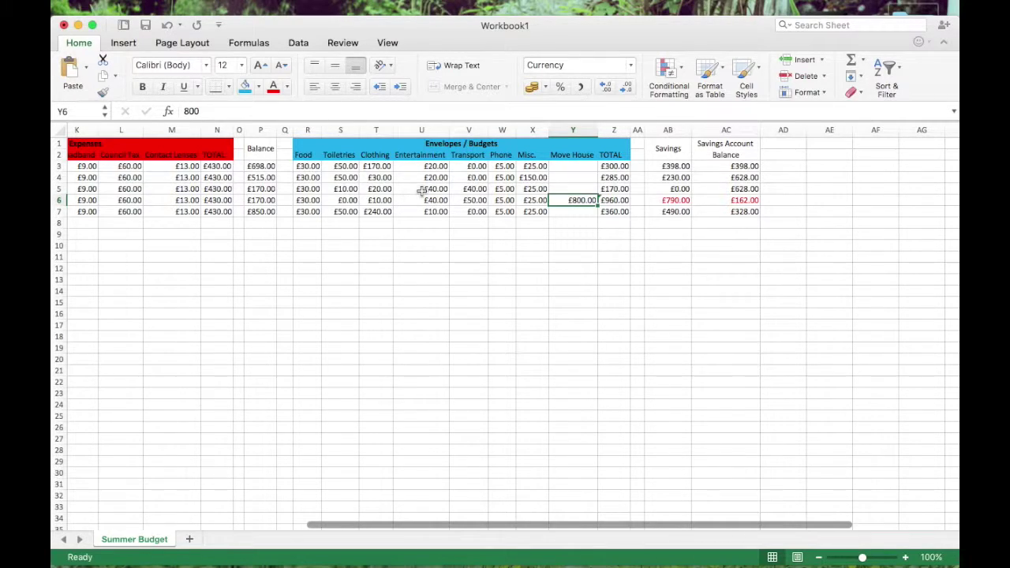
pyautogui.hscroll(-10, 422, 192)
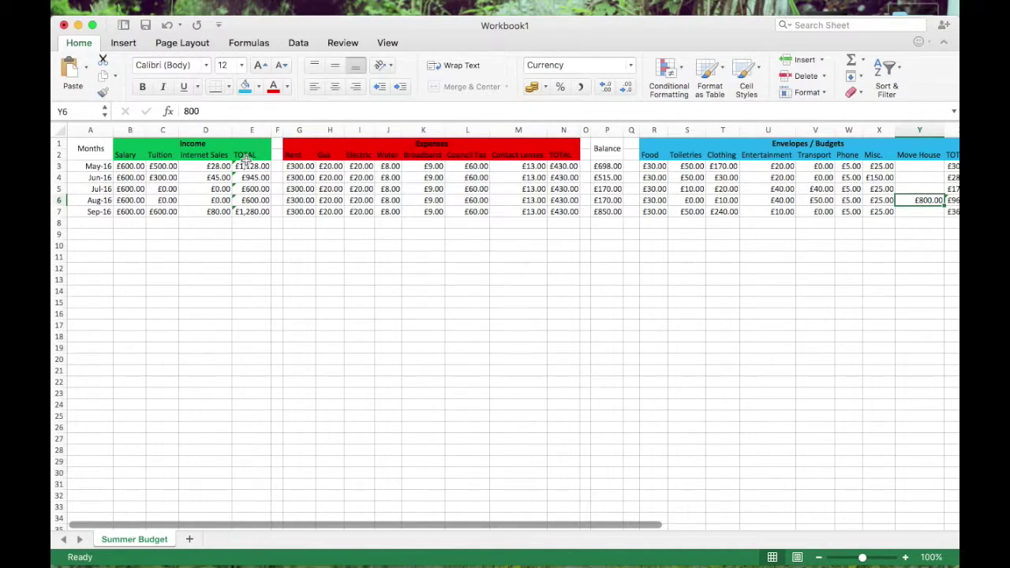
pyautogui.hscroll(2, 585, 203)
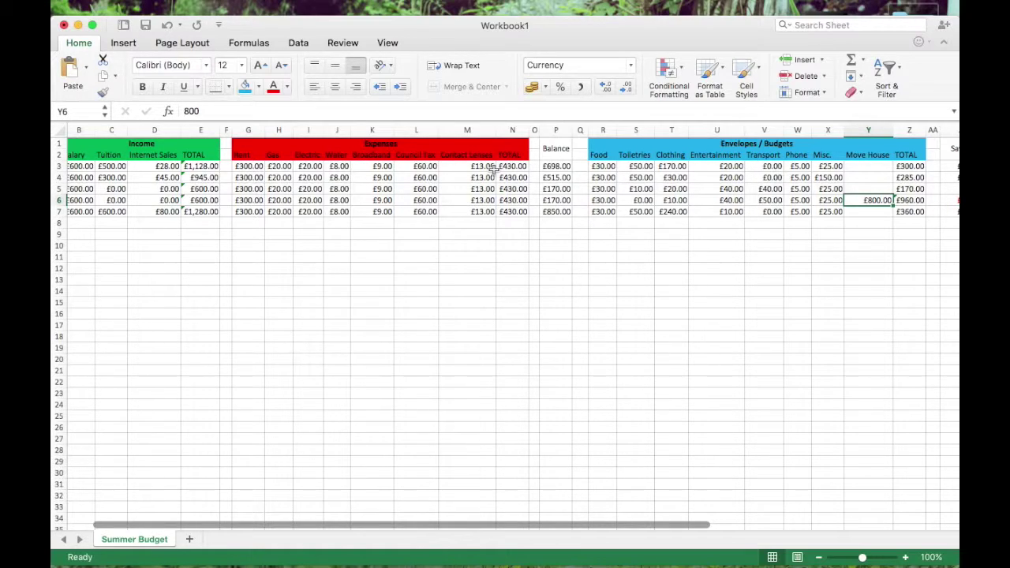
pyautogui.hscroll(10, 525, 237)
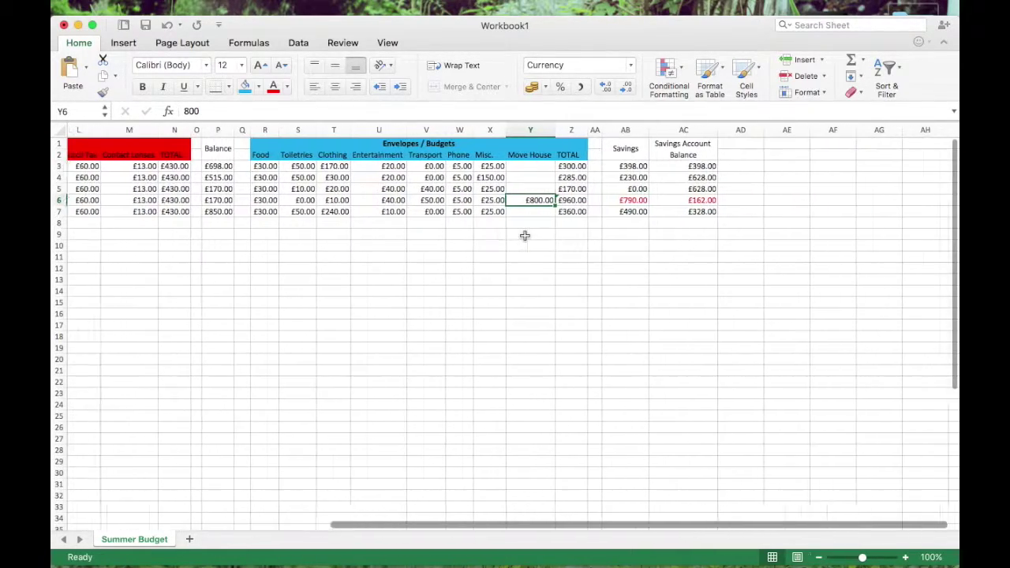
# Set the Clothing budget to 0 for Jul-16 and Jun-16 and to 130 for May-16
pyautogui.press('Left')
pyautogui.press('Up')
pyautogui.press('Left')
pyautogui.press('Left')
pyautogui.press('Left')
pyautogui.press('Left')
pyautogui.press('Left')
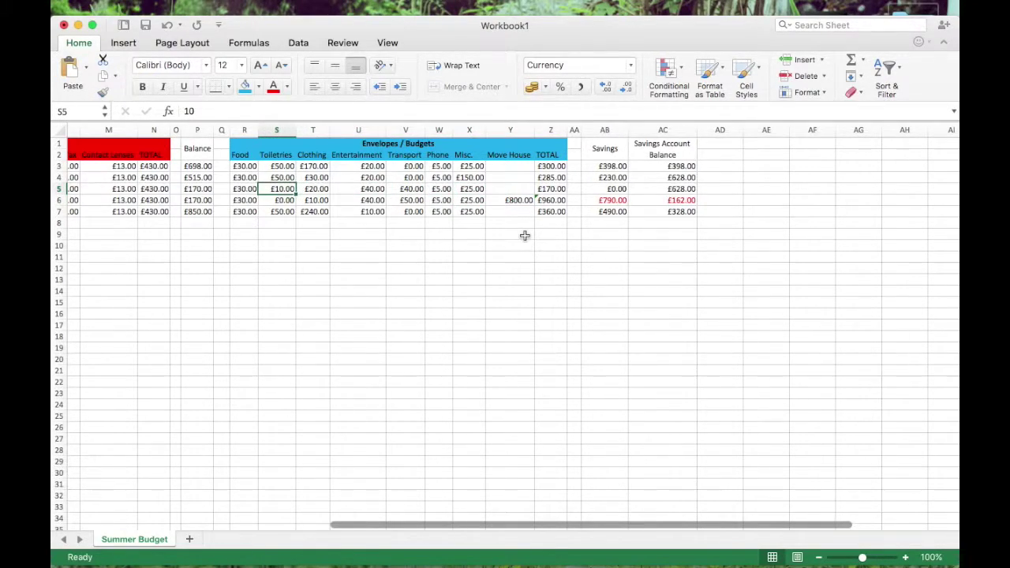
pyautogui.press('Right')
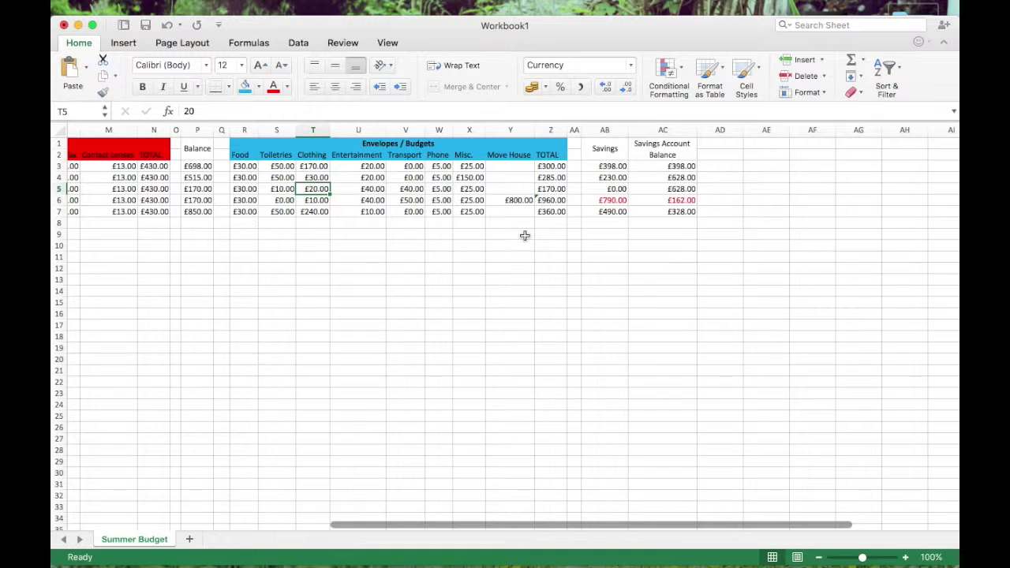
pyautogui.write('0')
pyautogui.press('Up')
pyautogui.write('0')
pyautogui.press('Return')
pyautogui.press('Up')
pyautogui.press('Up')
pyautogui.write('130')
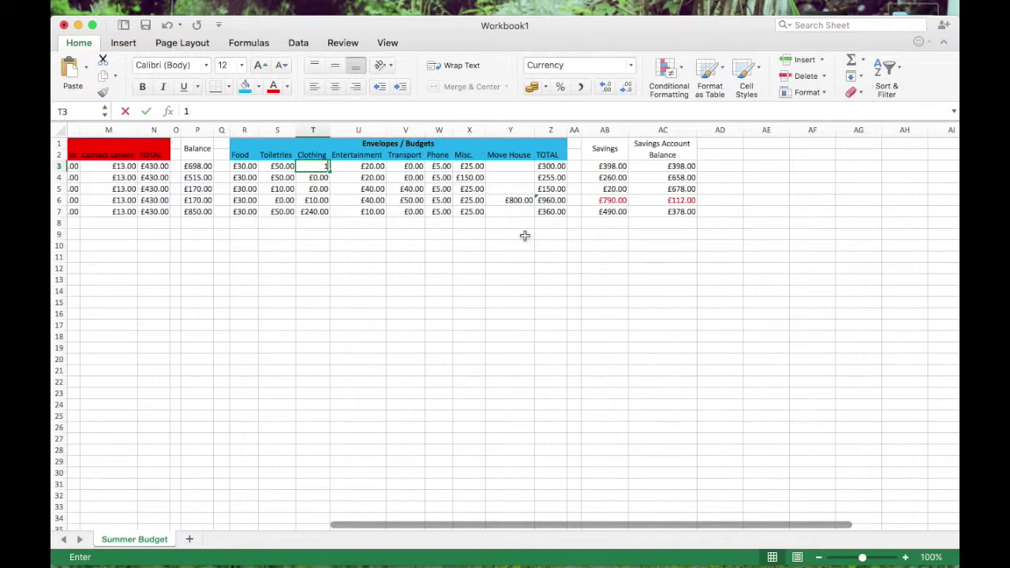
pyautogui.press('Return')
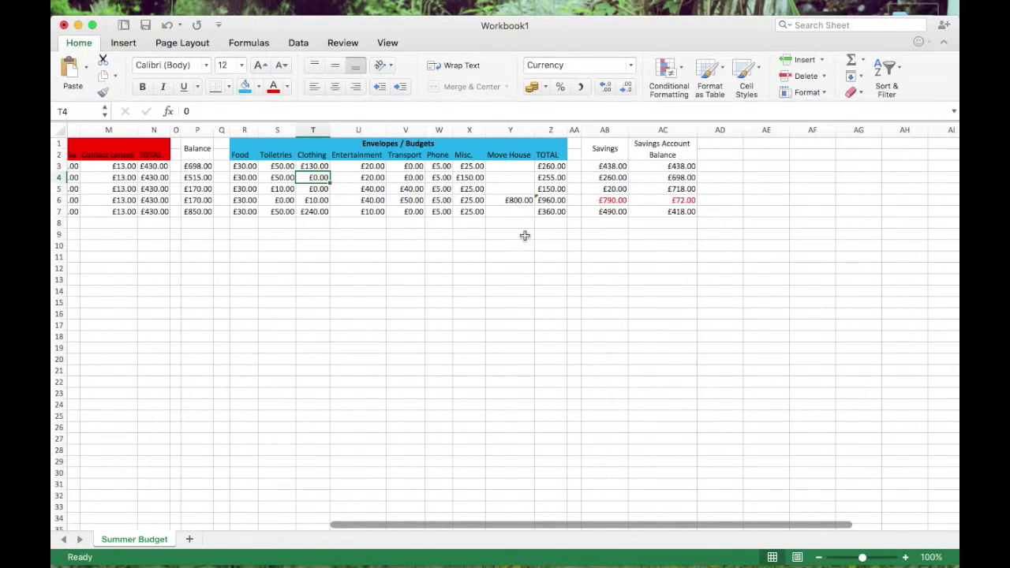
# Set the Jul-16 Entertainment budget in U5 to 20 and check the Aug-16 savings account balance
pyautogui.press('Right')
pyautogui.press('Down')
pyautogui.write('30')
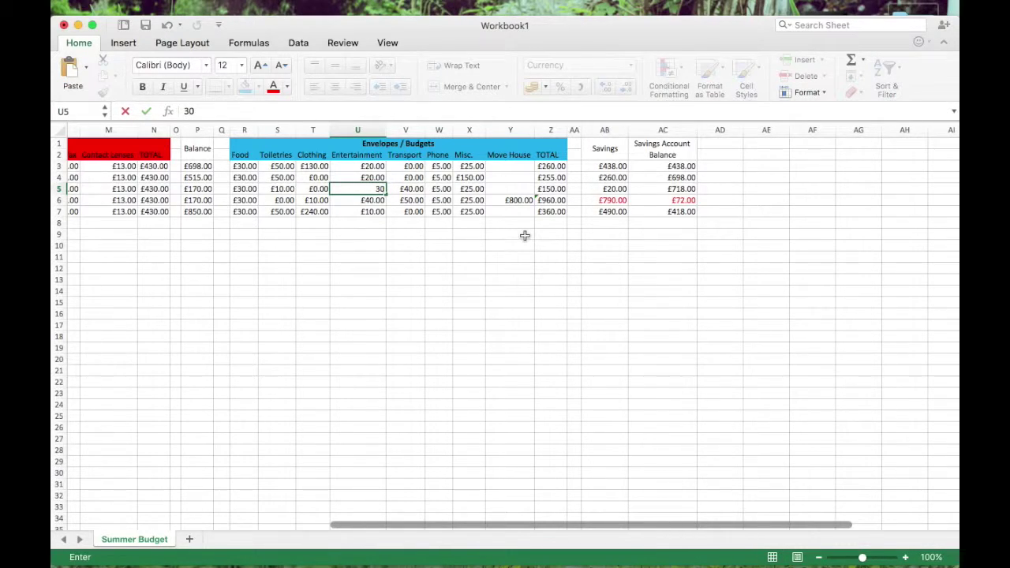
pyautogui.write('.0')
pyautogui.press('Return')
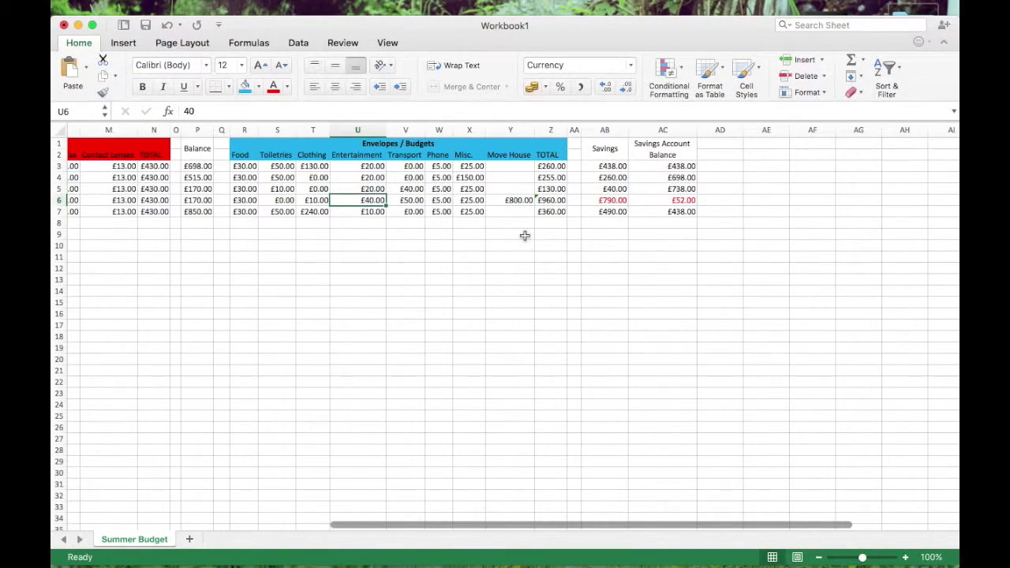
pyautogui.press('Up')
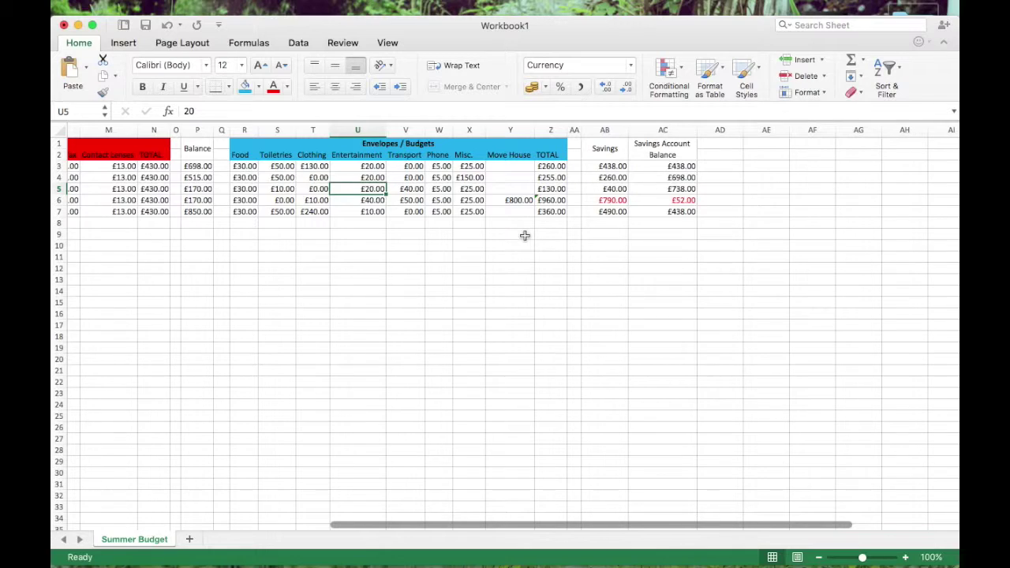
pyautogui.click(686, 201)
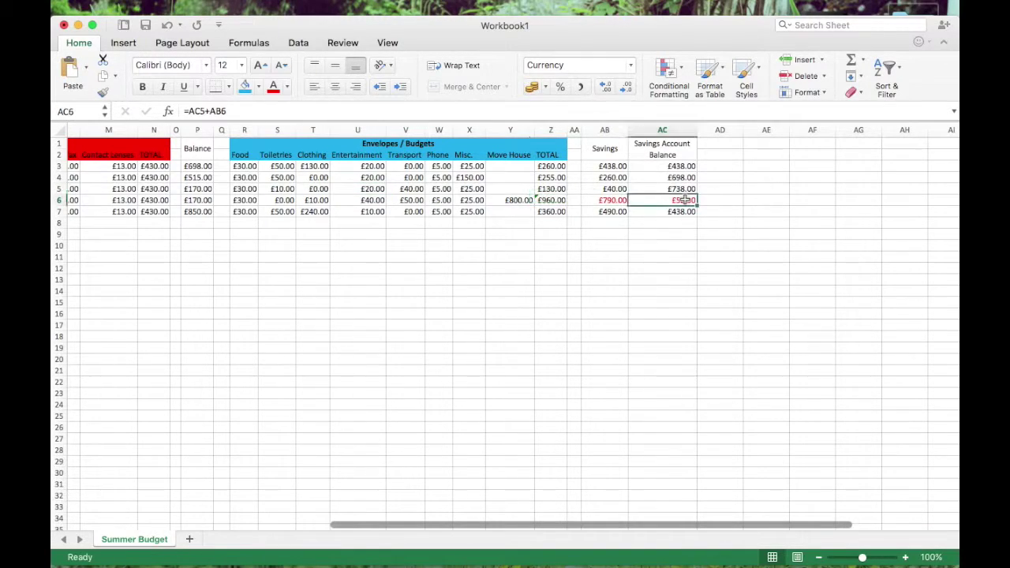
# Set the Jun-16 Misc. budget in X4 to 90 and check the Aug-16 savings account balance and Move House amount
pyautogui.click(462, 179)
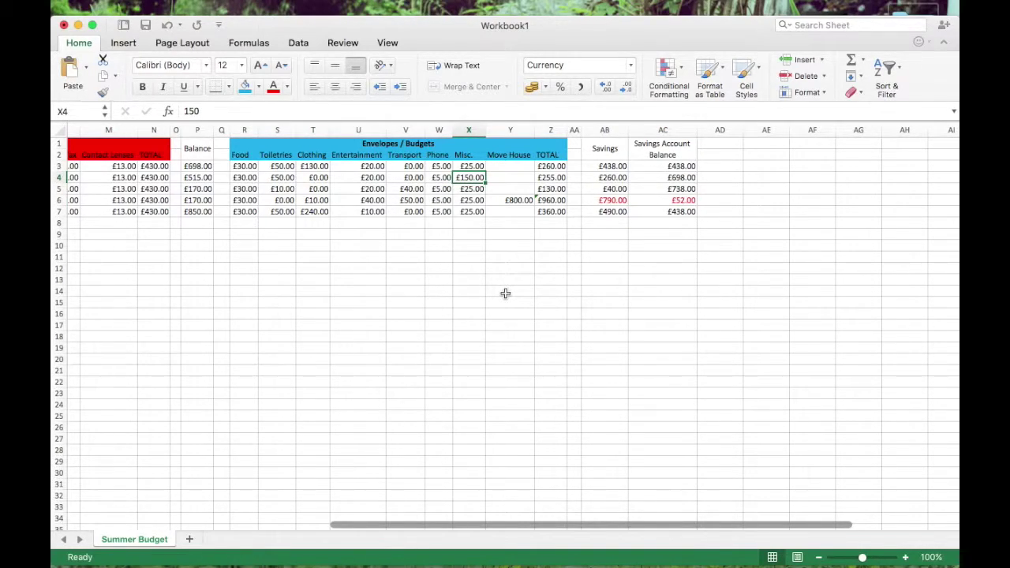
pyautogui.write('90')
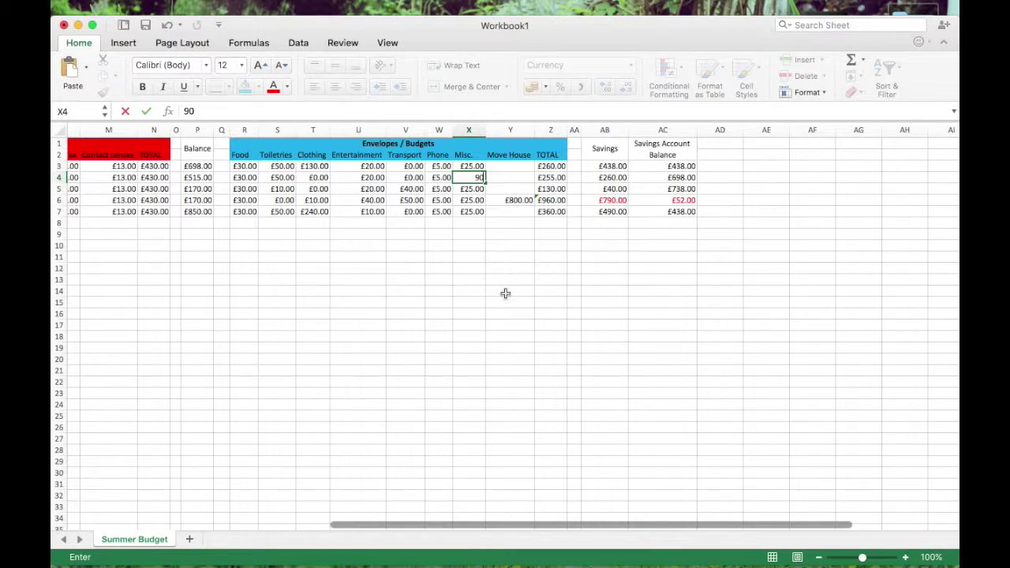
pyautogui.press('Return')
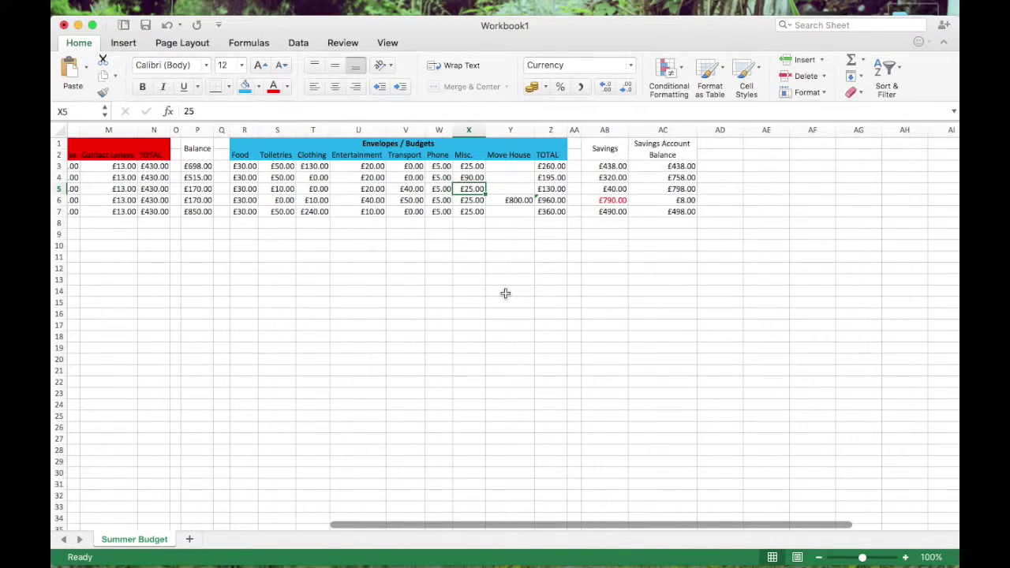
pyautogui.click(643, 201)
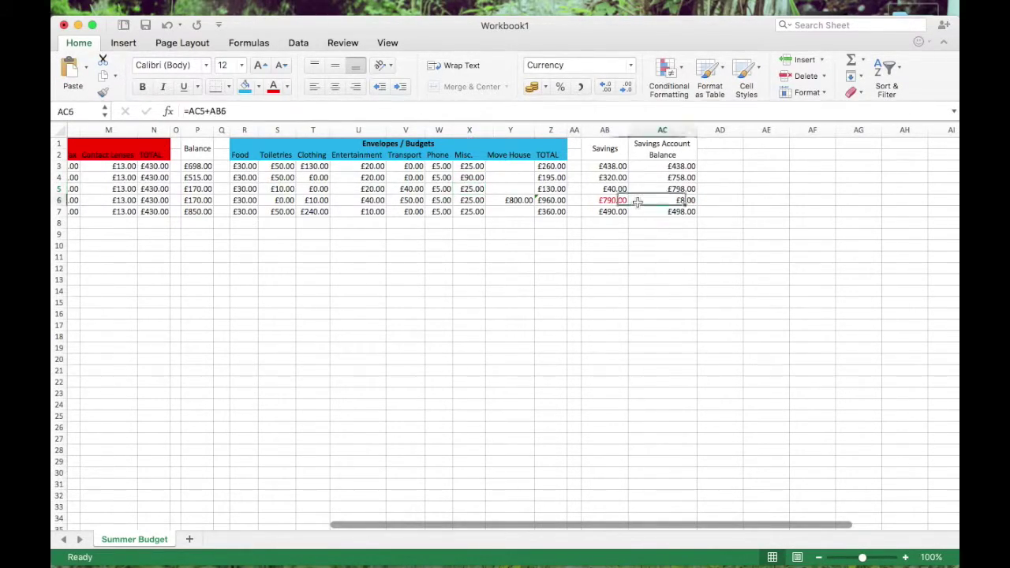
pyautogui.click(522, 201)
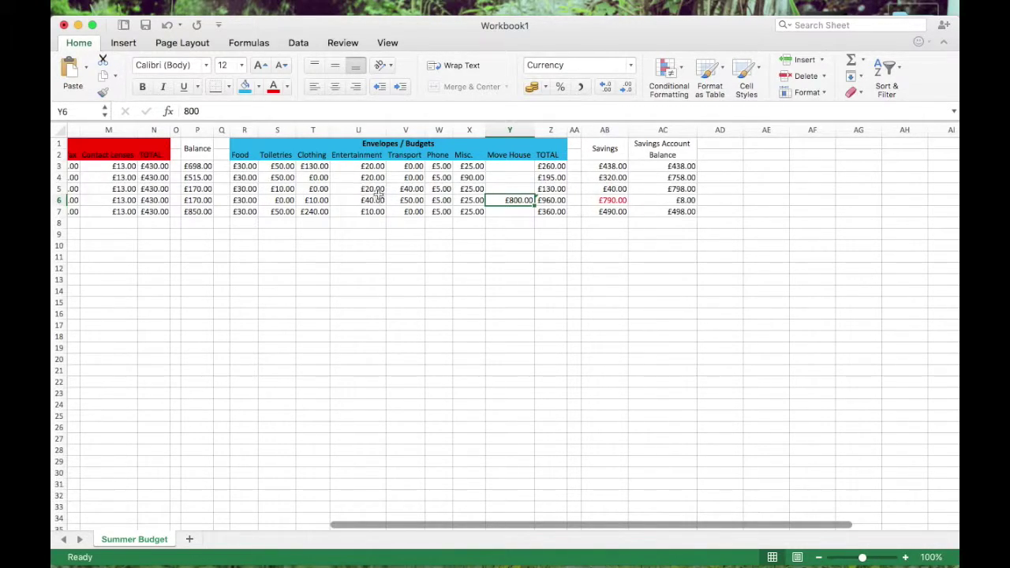
# Review the Jun-16 Misc. and Aug-16 Move House budgets, the full envelope figures and the Aug-16 savings account balance against income and expenses
pyautogui.click(469, 178)
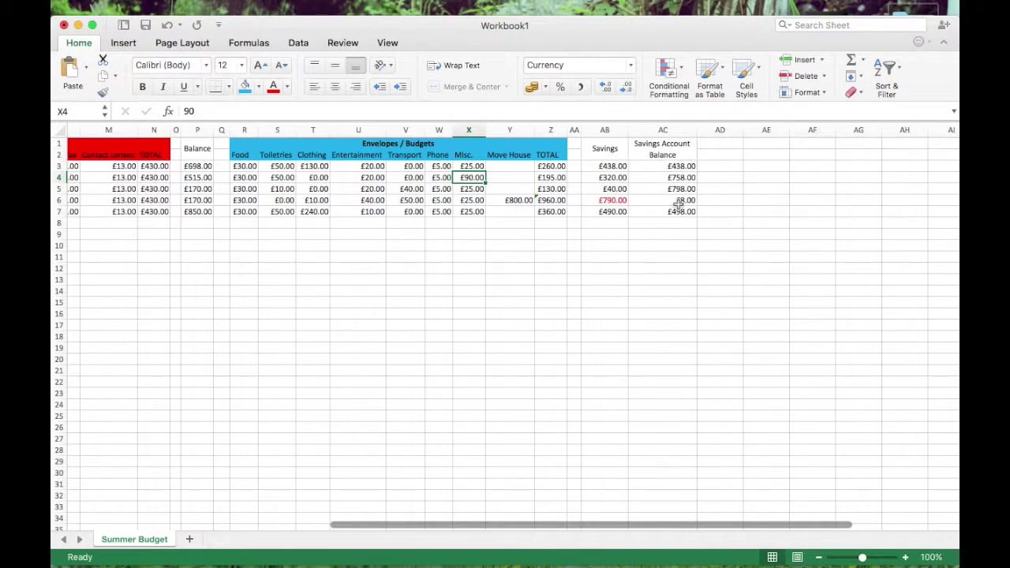
pyautogui.click(504, 200)
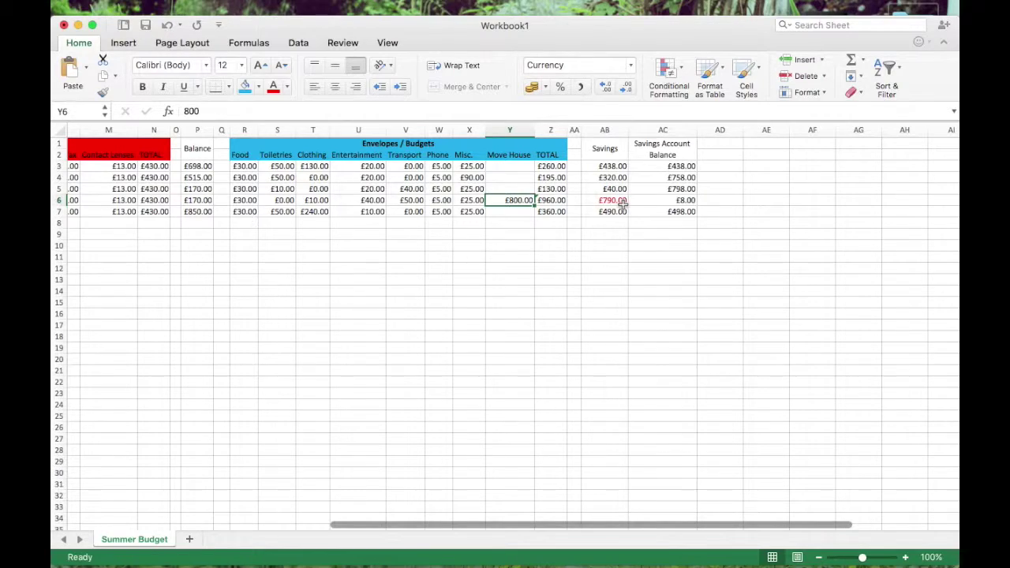
pyautogui.click(668, 202)
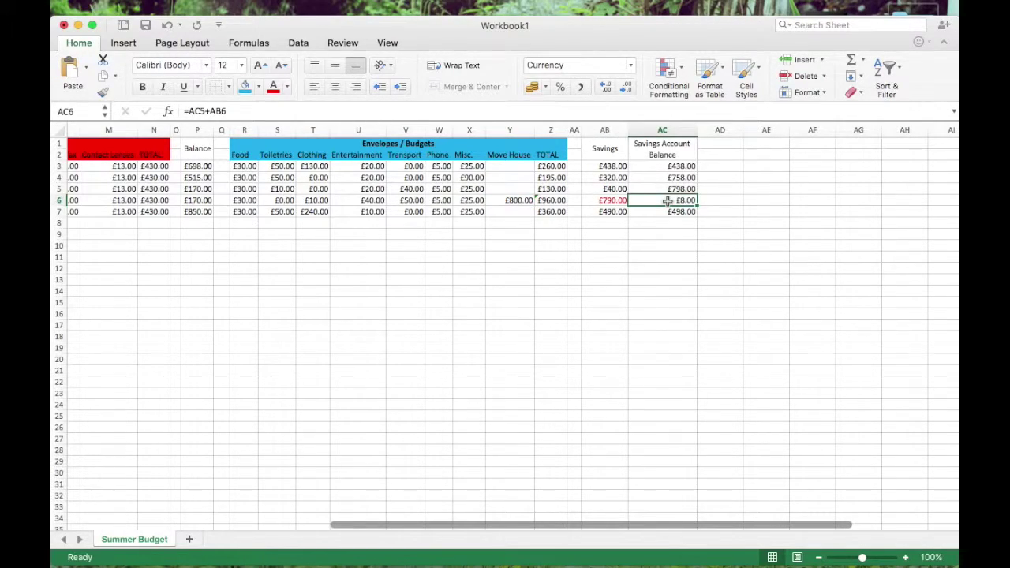
pyautogui.hscroll(-10, 657, 268)
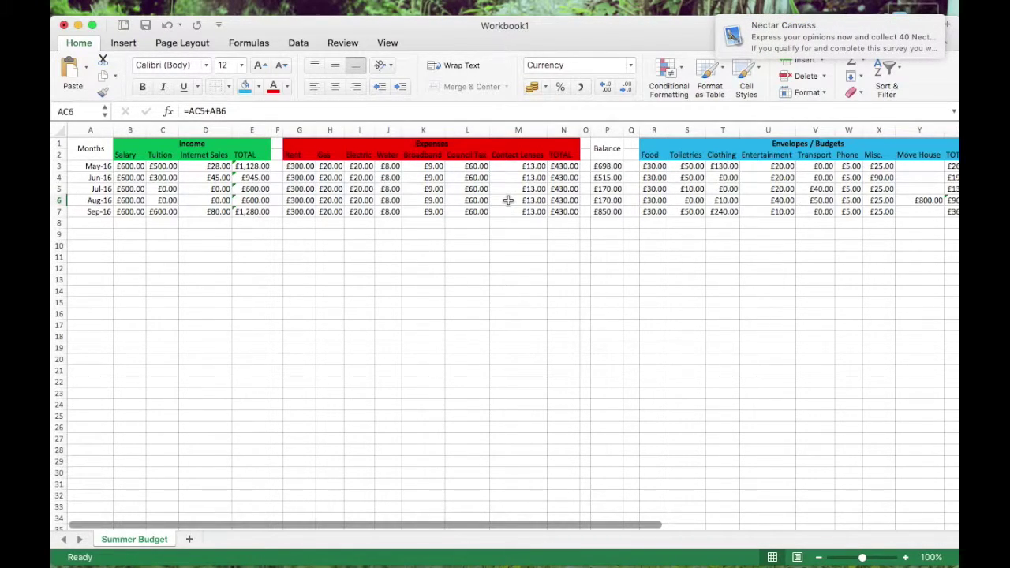
pyautogui.hscroll(1, 509, 200)
pyautogui.hscroll(10, 508, 201)
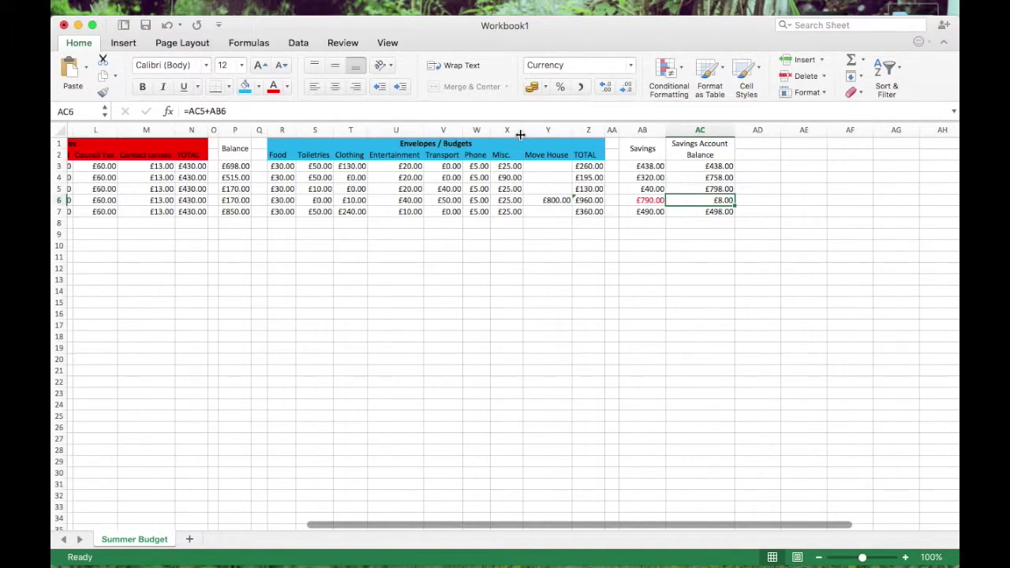
pyautogui.moveTo(273, 166); pyautogui.dragTo(595, 213)
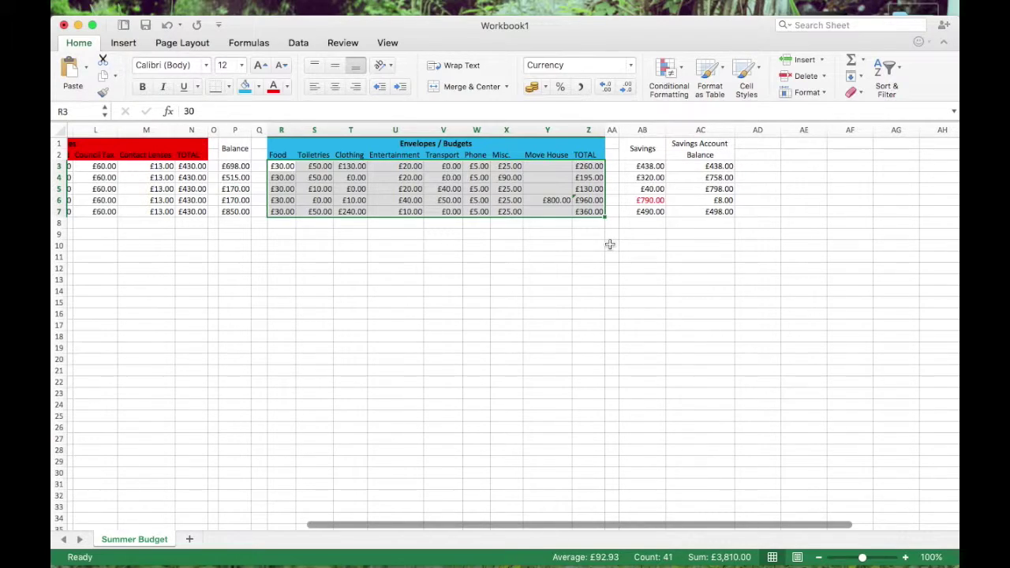
pyautogui.click(561, 177)
pyautogui.click(557, 199)
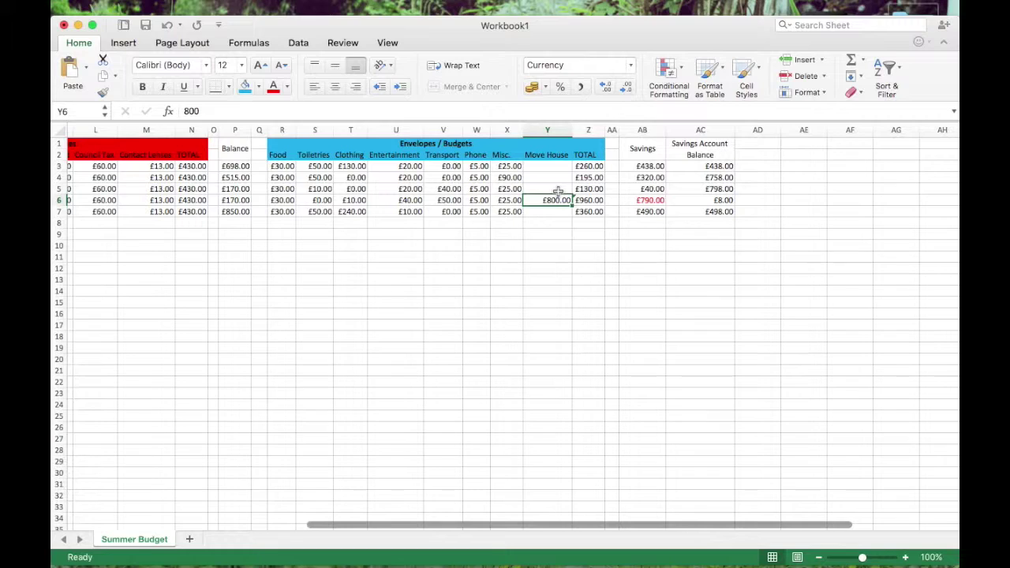
pyautogui.hscroll(-10, 590, 235)
pyautogui.hscroll(10, 591, 235)
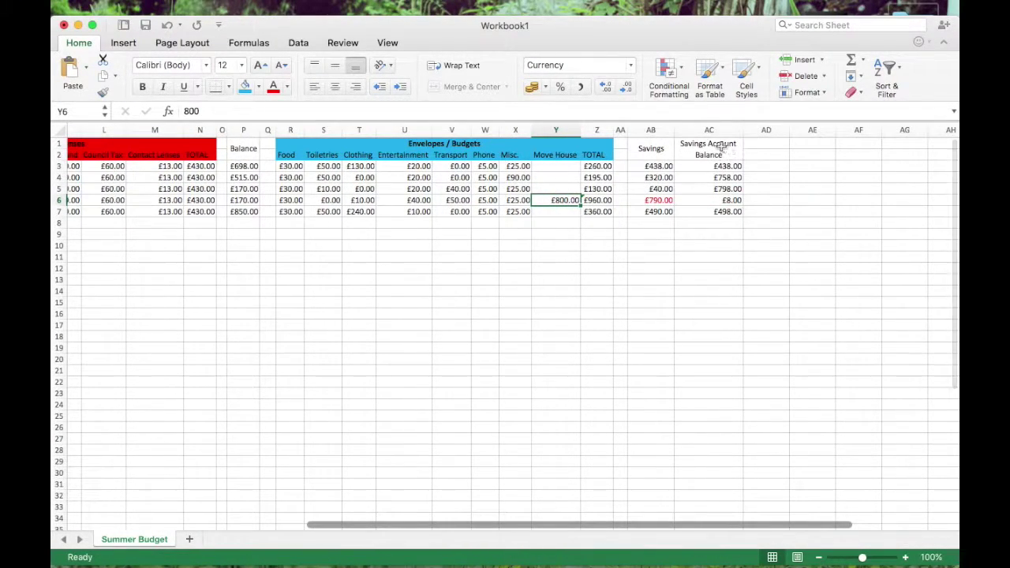
# Fill the Savings and Savings Account Balance header cells with the standard orange colour
pyautogui.moveTo(650, 142); pyautogui.dragTo(710, 143)
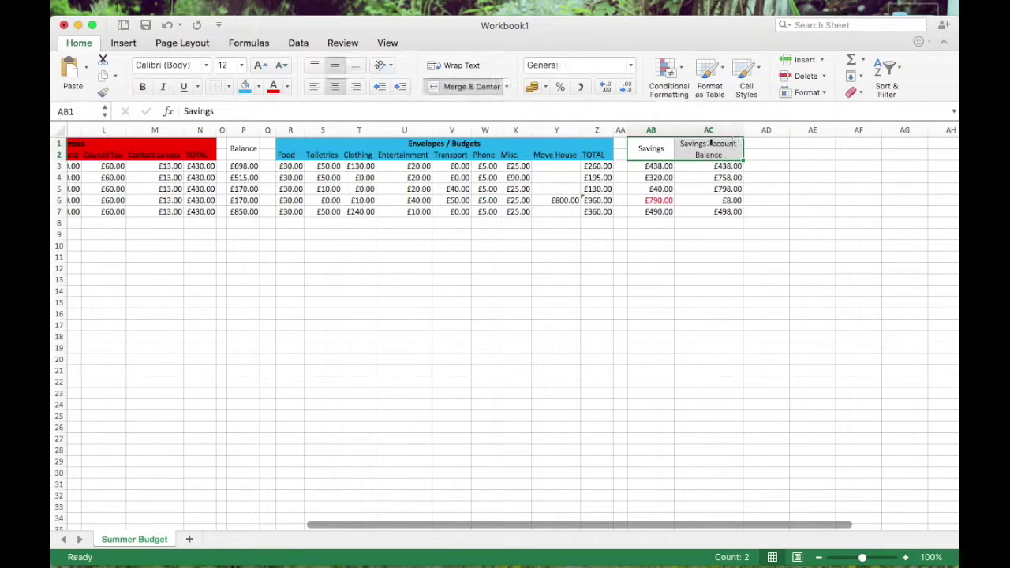
pyautogui.click(258, 87)
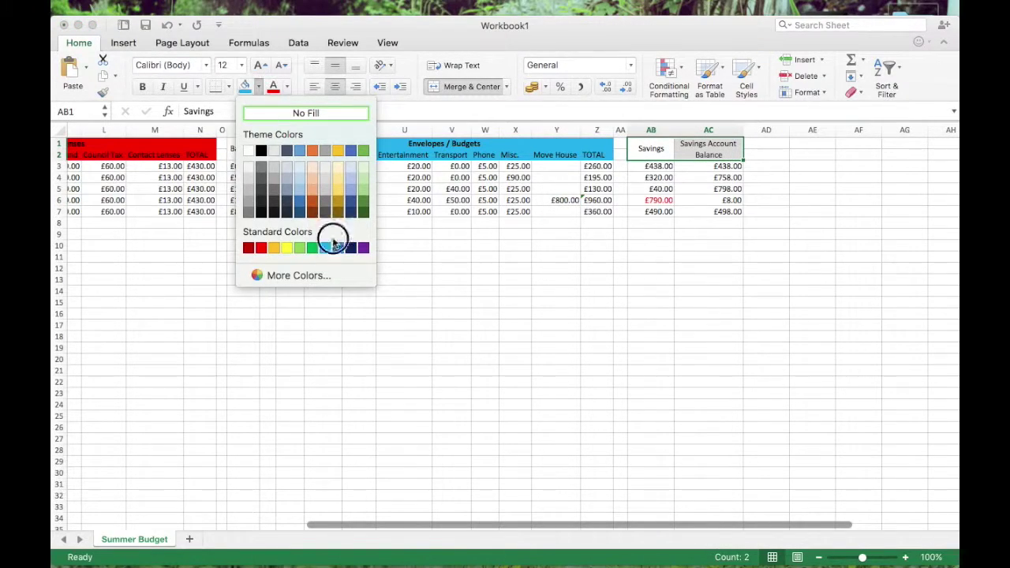
pyautogui.click(276, 250)
pyautogui.click(659, 178)
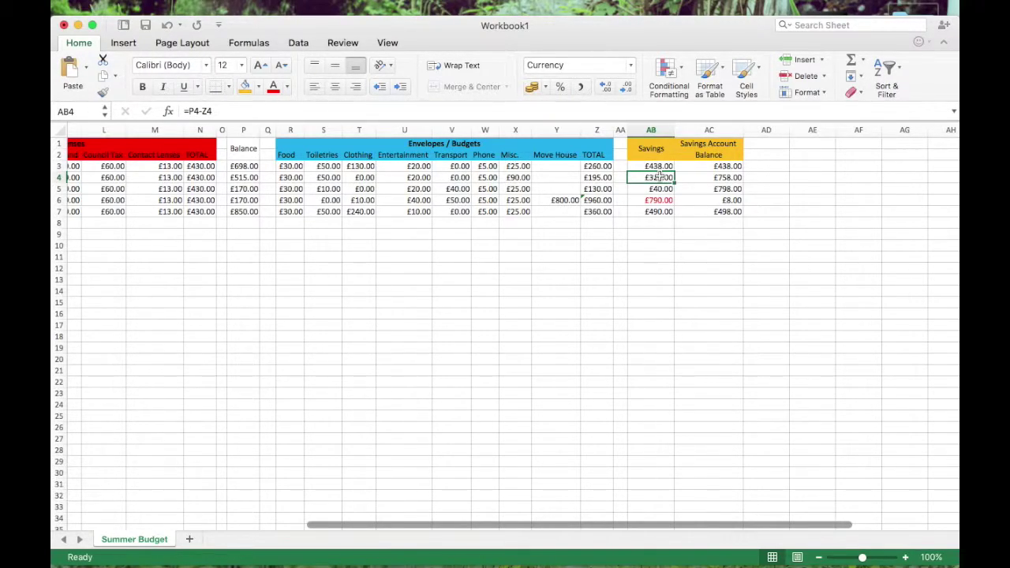
# Examine the whole budget from monthly income and expenses through the envelopes and Aug-16 Move House amount to the savings columns
pyautogui.click(547, 203)
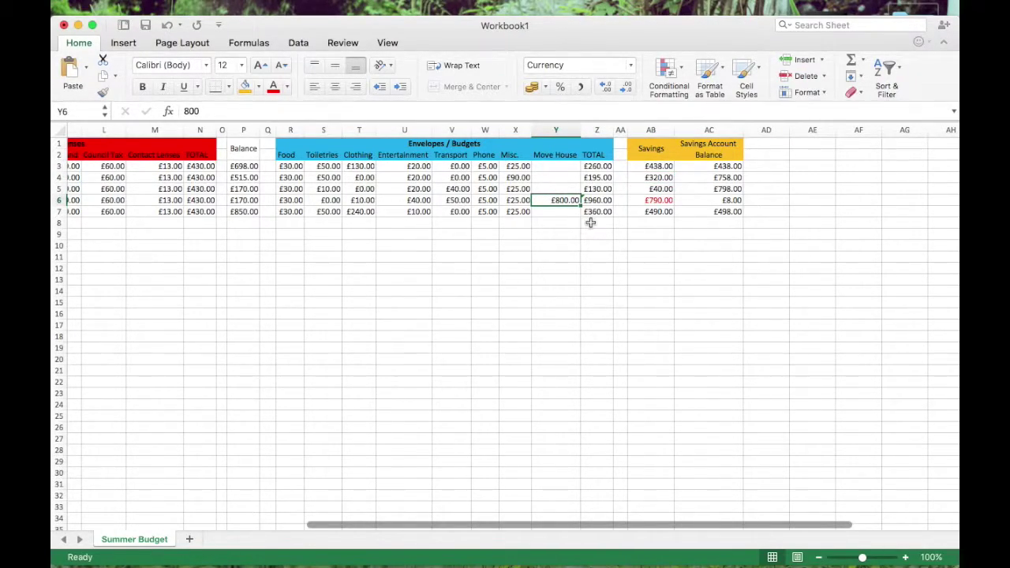
pyautogui.hscroll(-10, 470, 241)
pyautogui.hscroll(15, 470, 241)
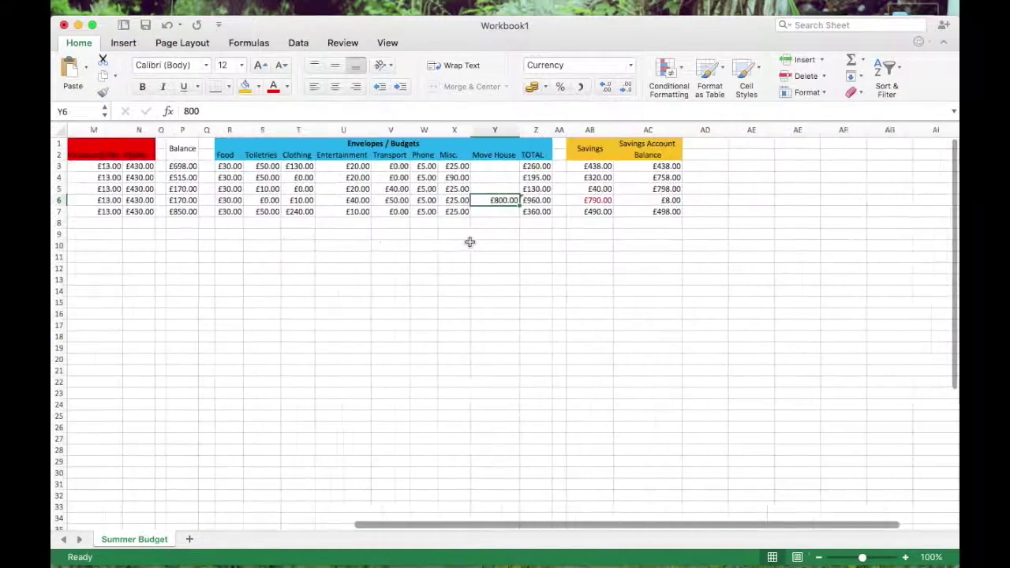
pyautogui.hscroll(-10, 470, 242)
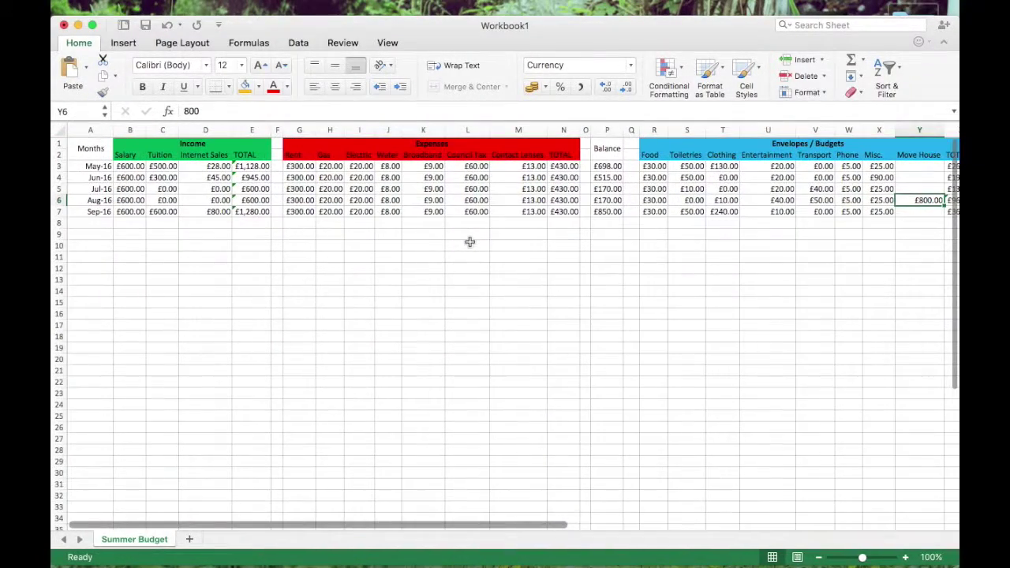
pyautogui.hscroll(5, 469, 241)
pyautogui.hscroll(-5, 469, 241)
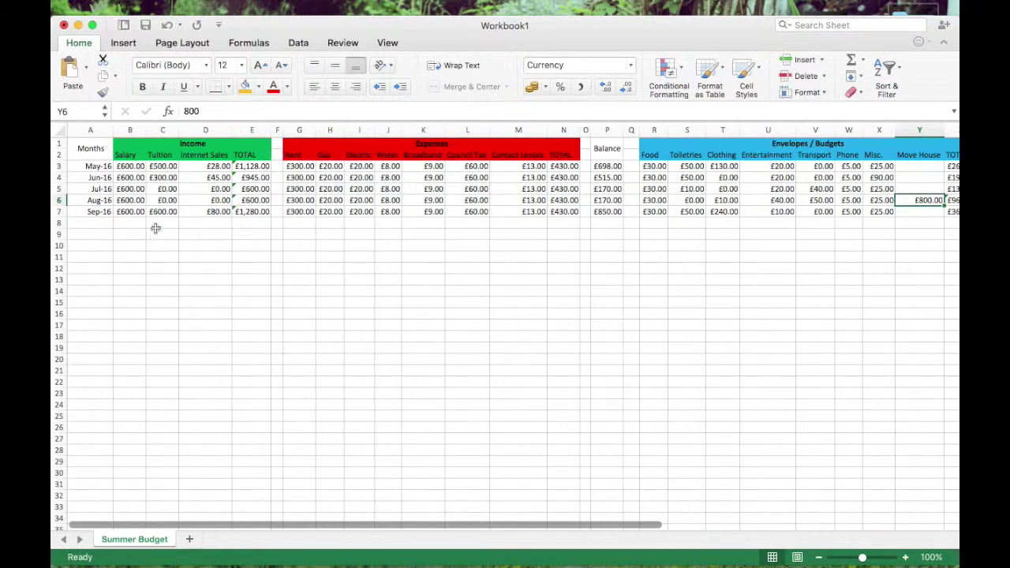
pyautogui.hscroll(5, 453, 204)
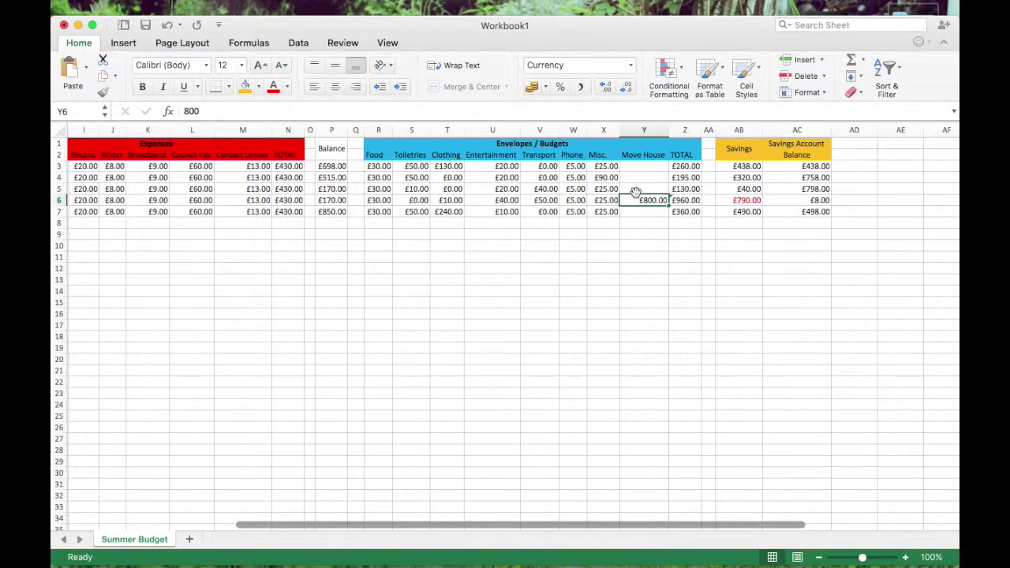
pyautogui.hscroll(-5, 636, 192)
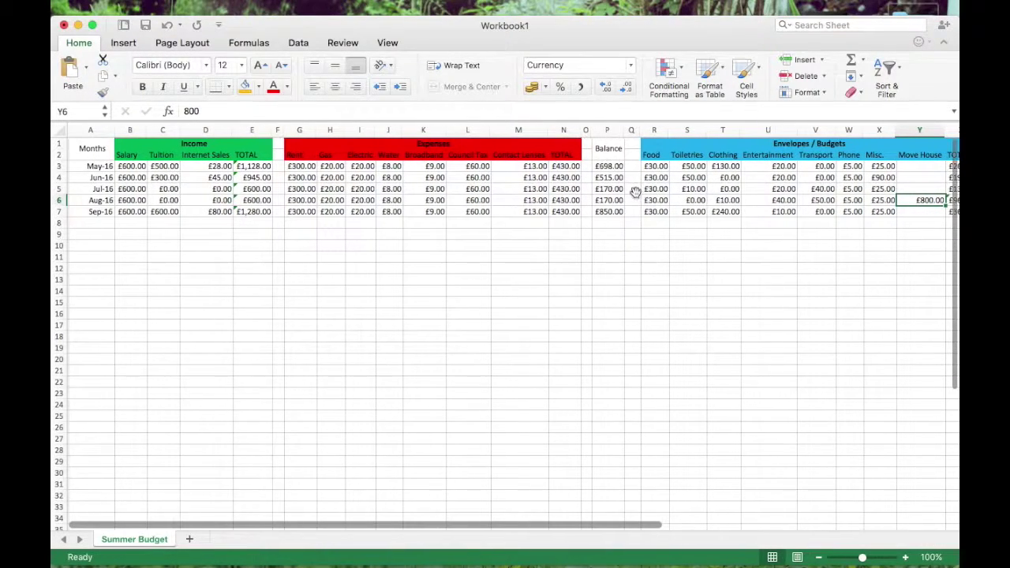